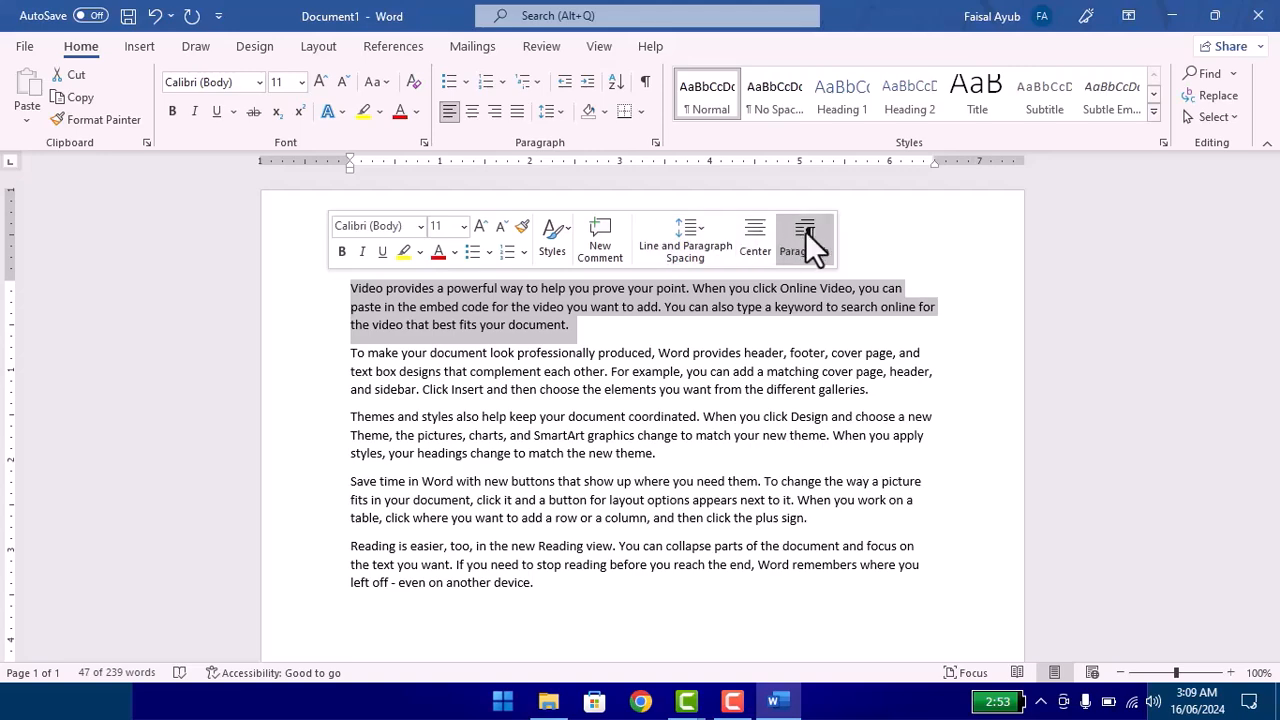
Step: Set the first paragraph's font to Arial Black at size 16
left_click(421, 228)
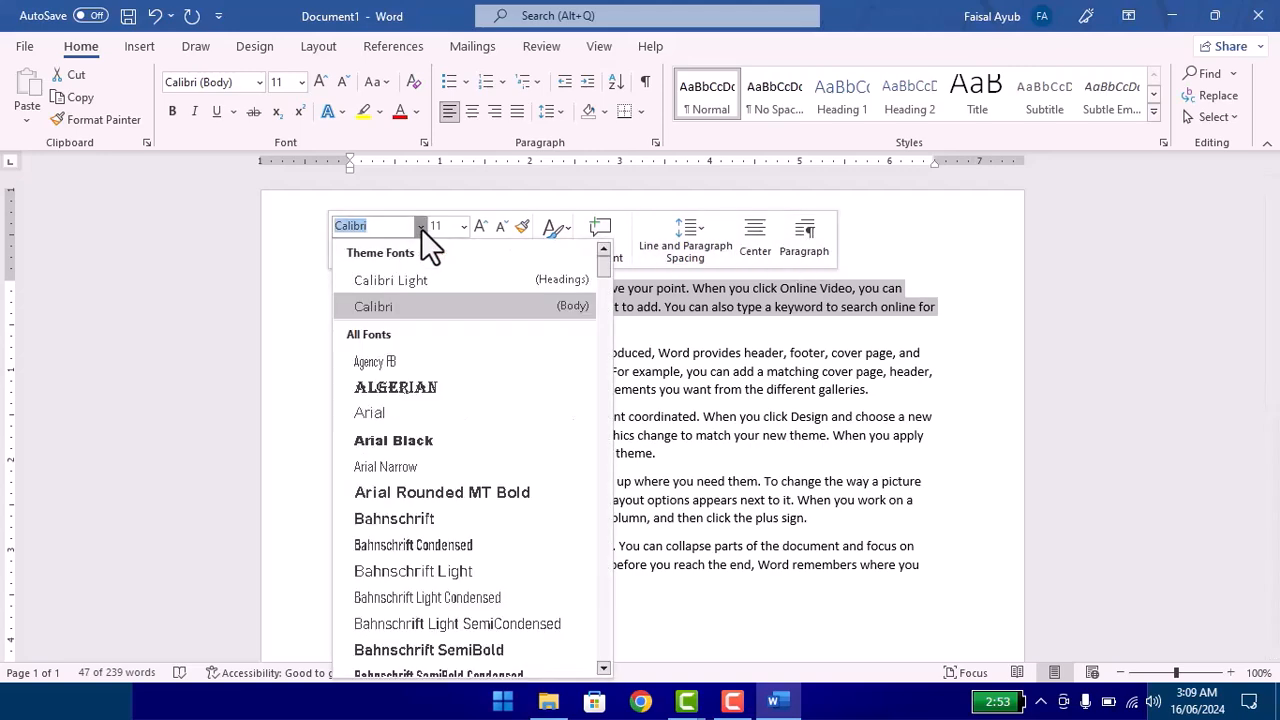
left_click(412, 438)
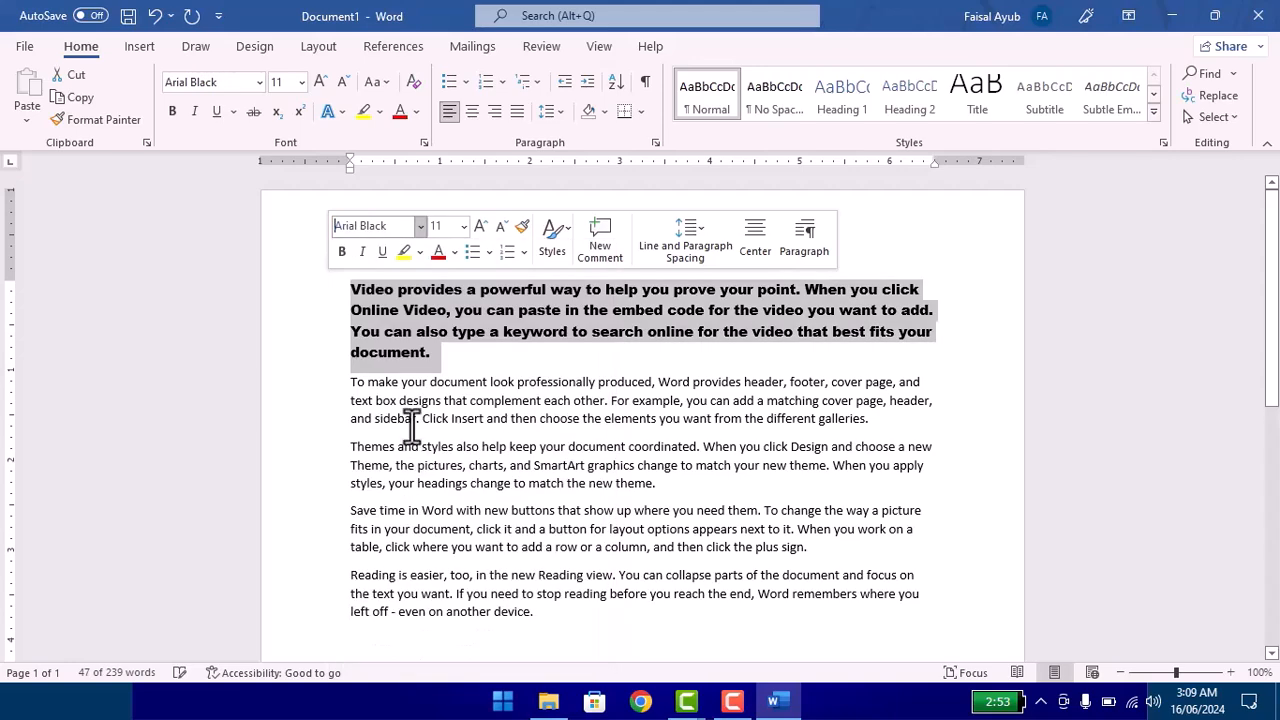
left_click(461, 228)
left_click(450, 385)
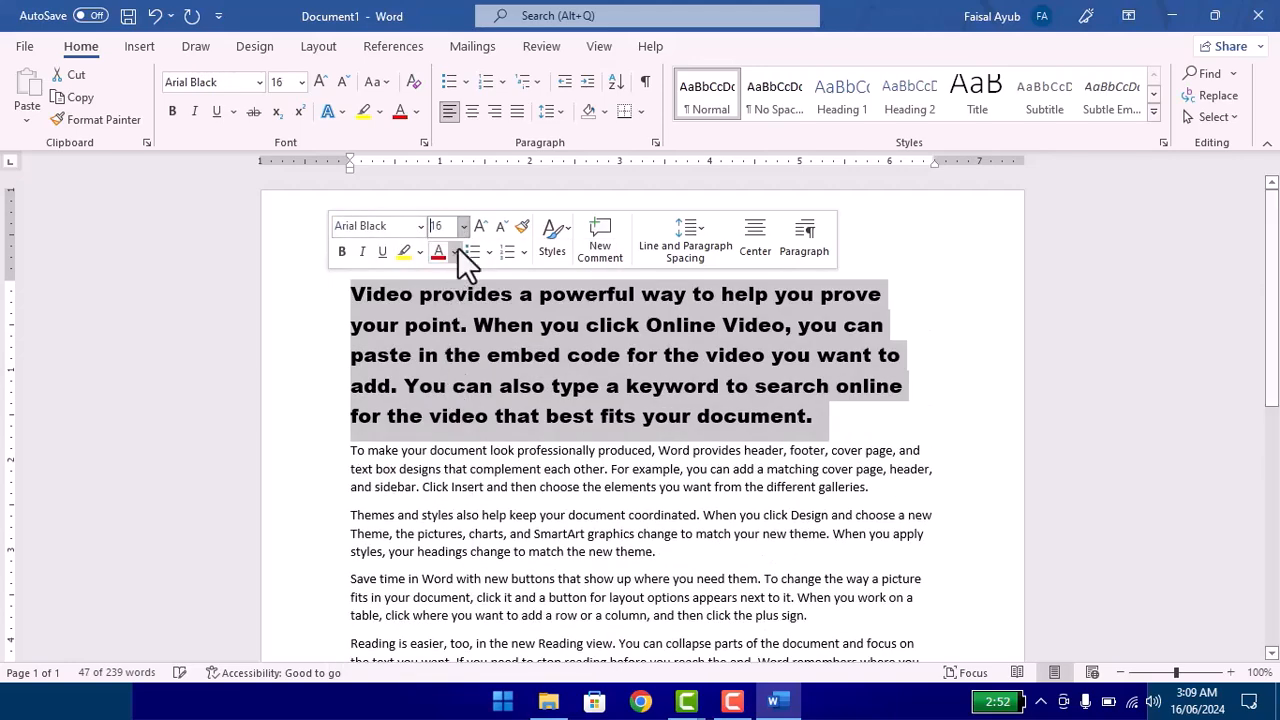
left_click(481, 226)
left_click(500, 226)
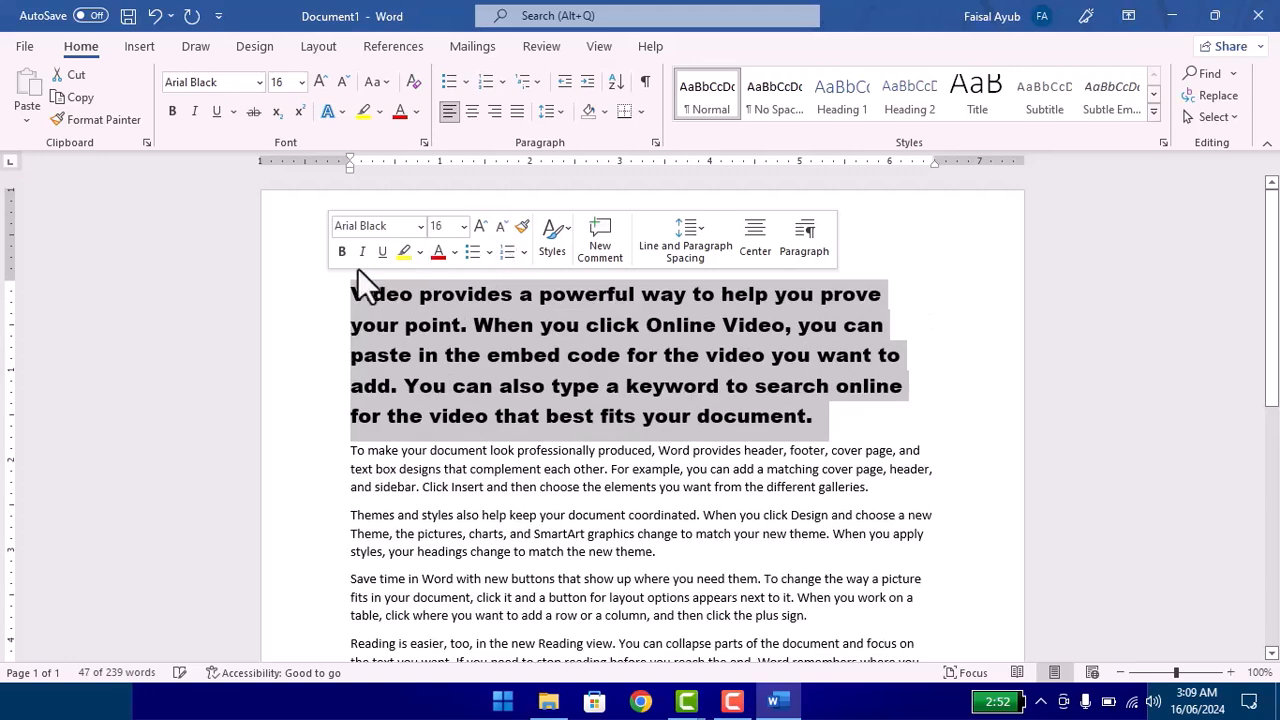
Step: Make the first paragraph bold, italic and underlined, and highlight it in yellow
left_click(342, 252)
left_click(362, 251)
left_click(381, 251)
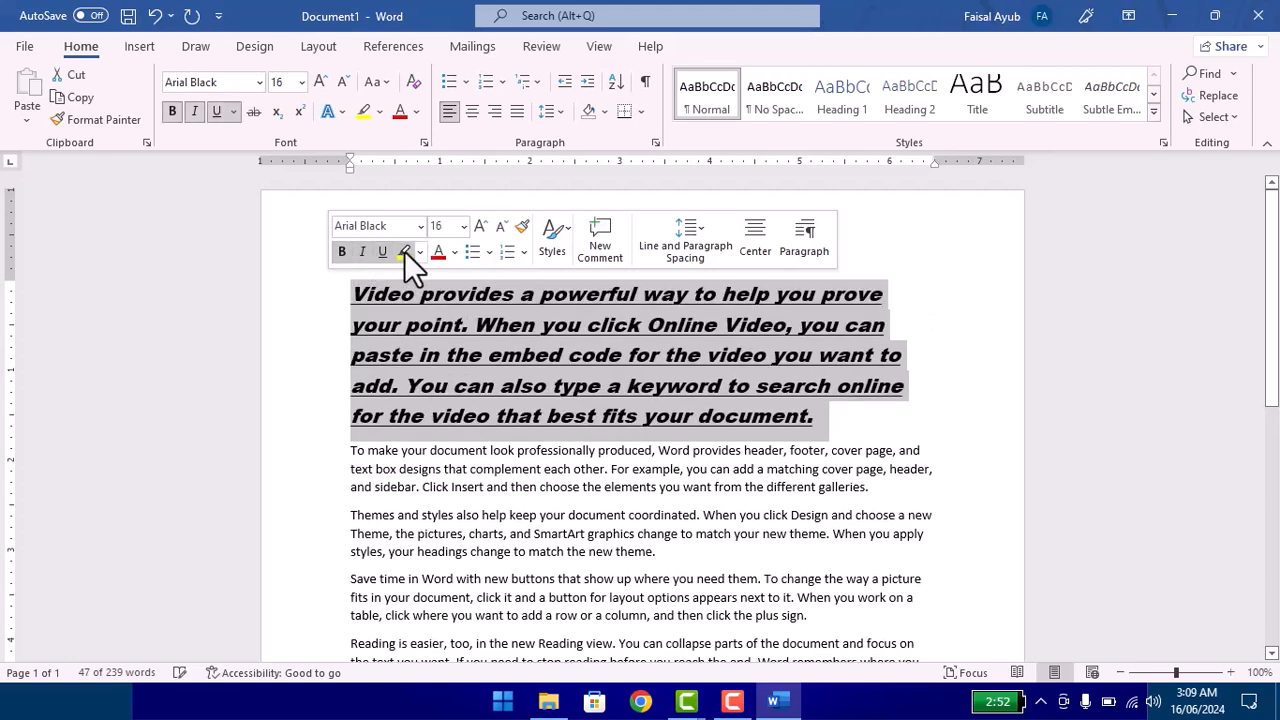
left_click(403, 252)
Step: Color the first paragraph's text standard red and turn the paragraph into a numbered list item
left_click_drag(353, 296, 260, 229)
left_click(466, 327)
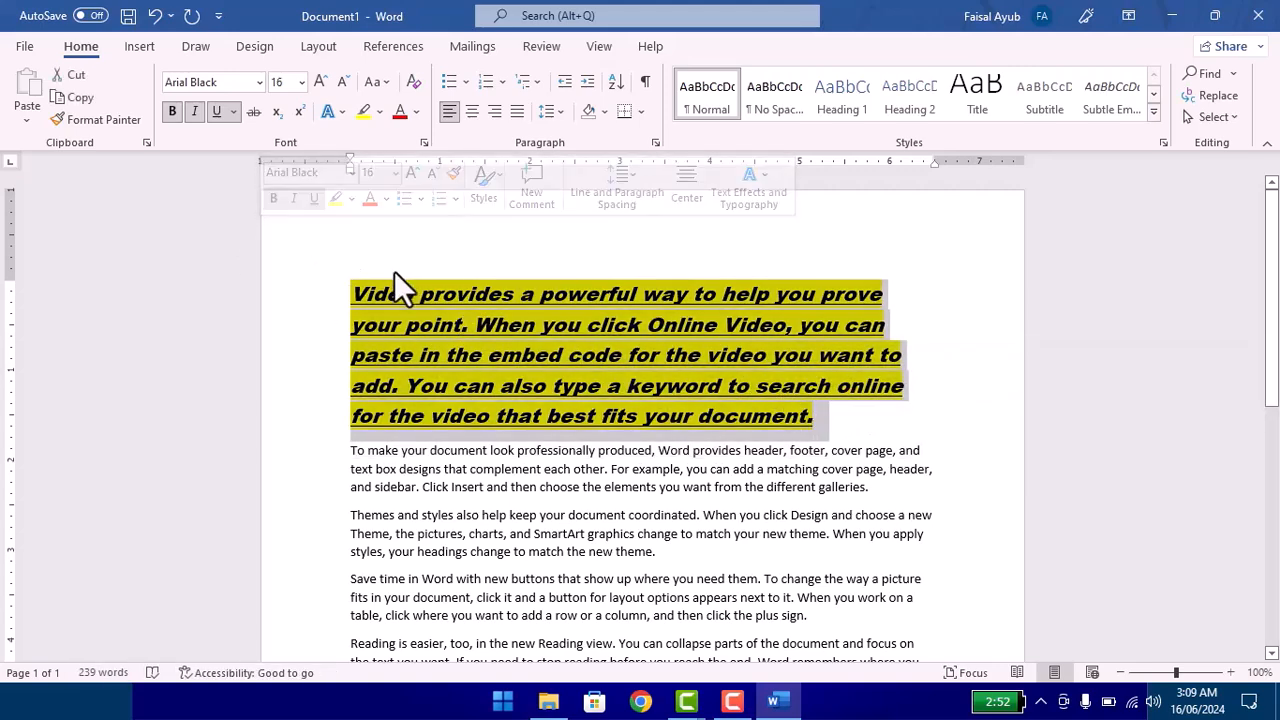
left_click(386, 198)
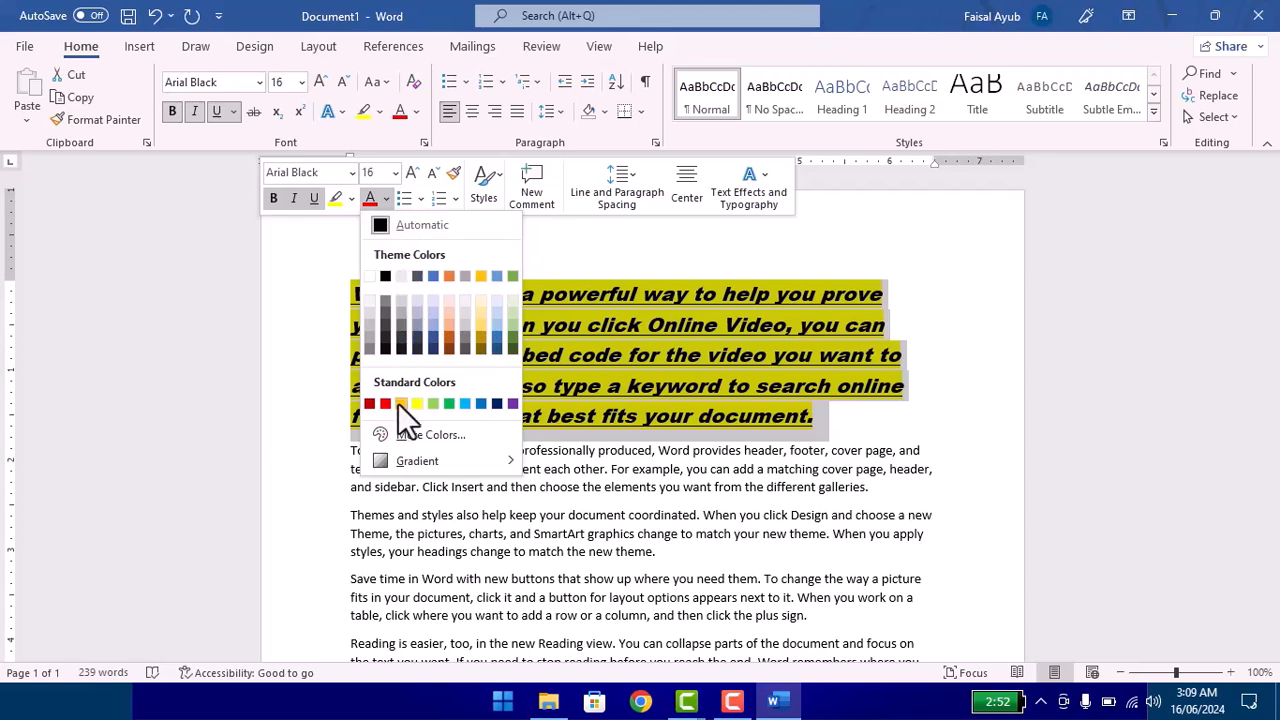
left_click(384, 405)
left_click(406, 203)
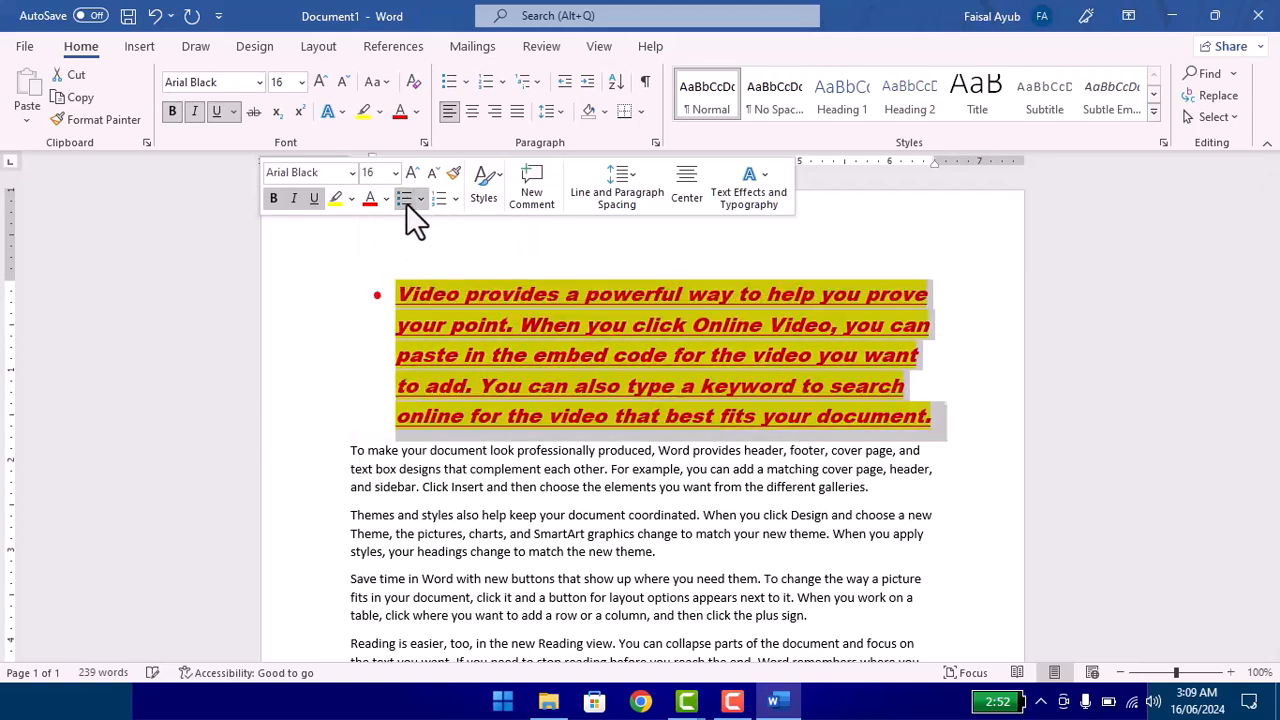
left_click(436, 200)
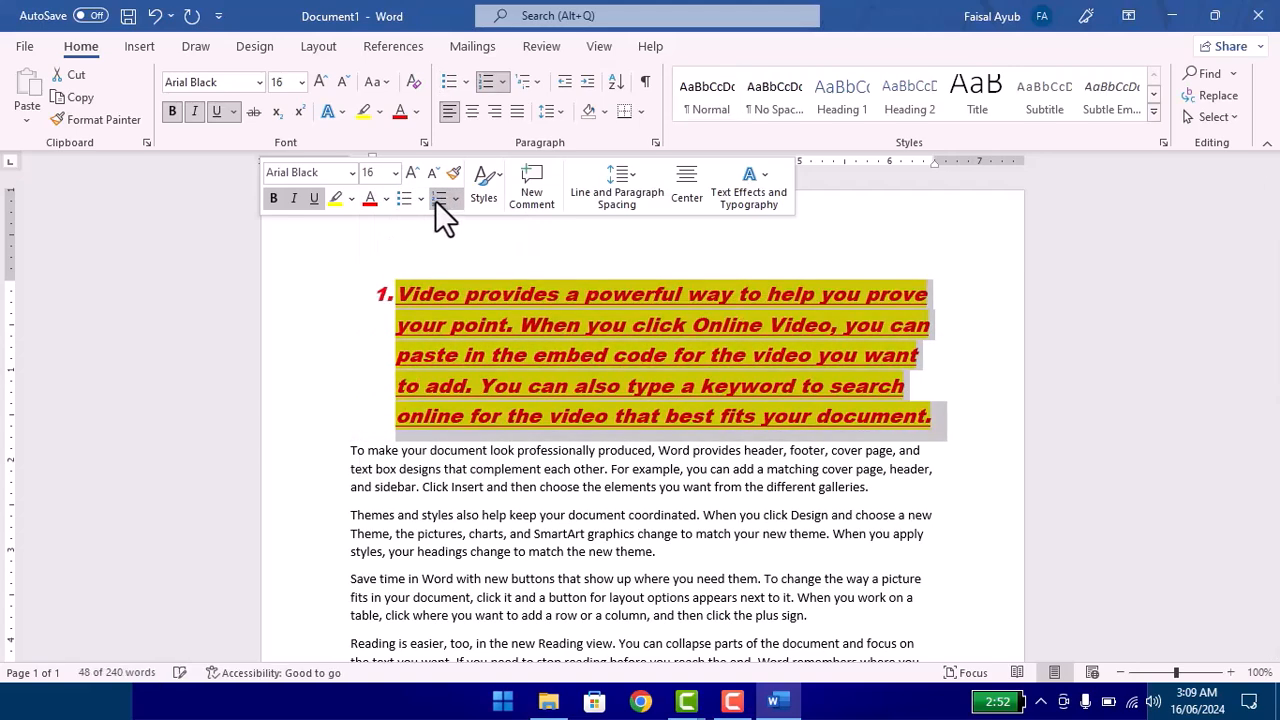
Step: Attach a new comment to the first paragraph and leave it empty
left_click(483, 190)
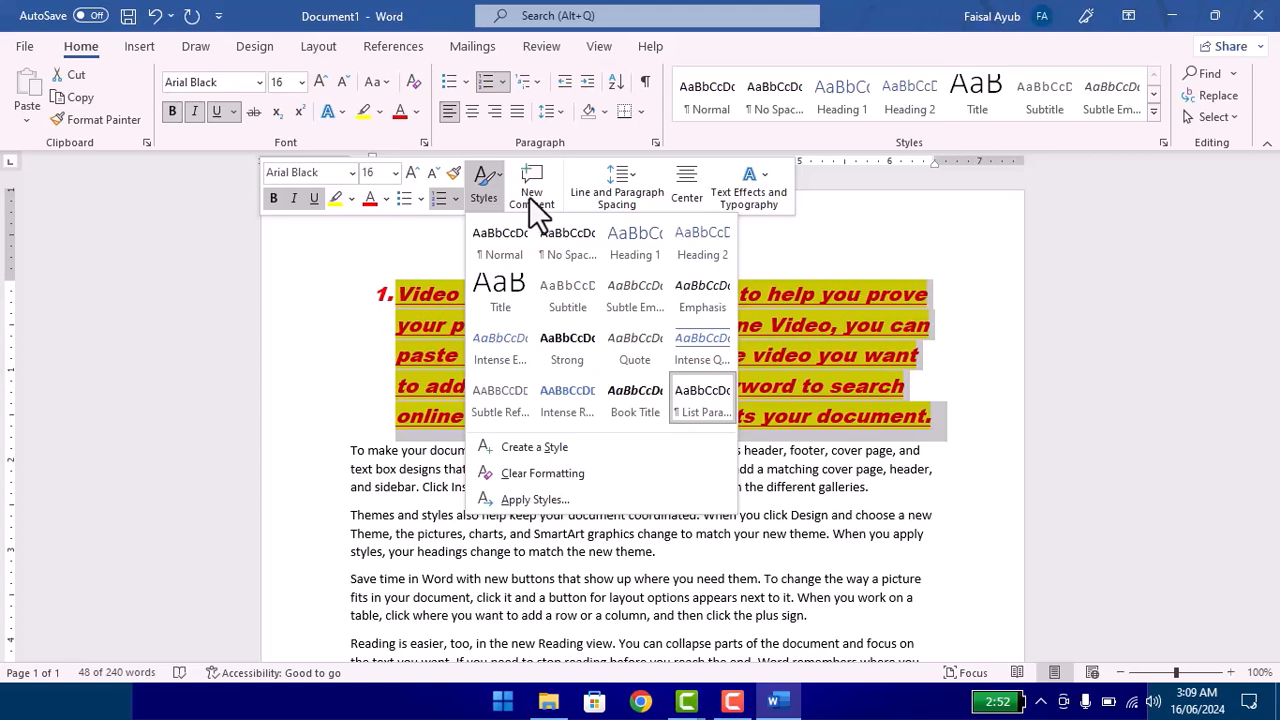
left_click(531, 197)
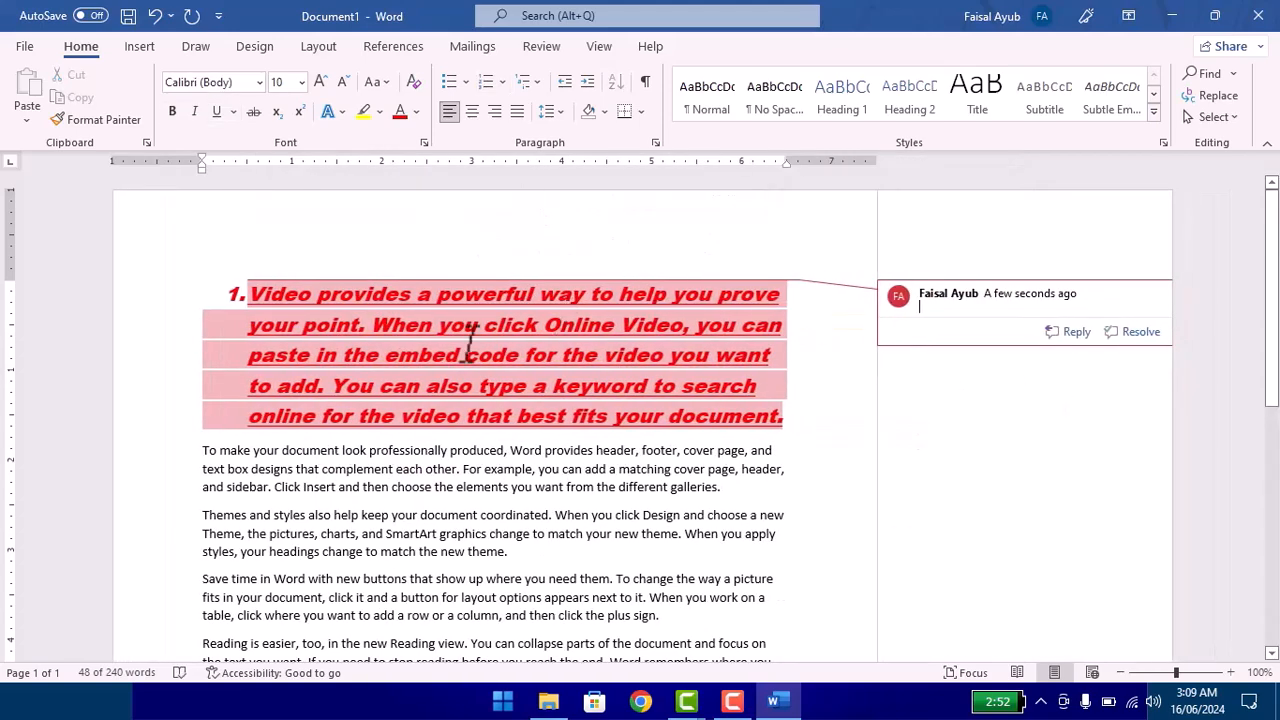
left_click(513, 340)
Step: Center the first paragraph and view its line spacing choices and paragraph settings without changing them
left_click_drag(777, 419, 214, 278)
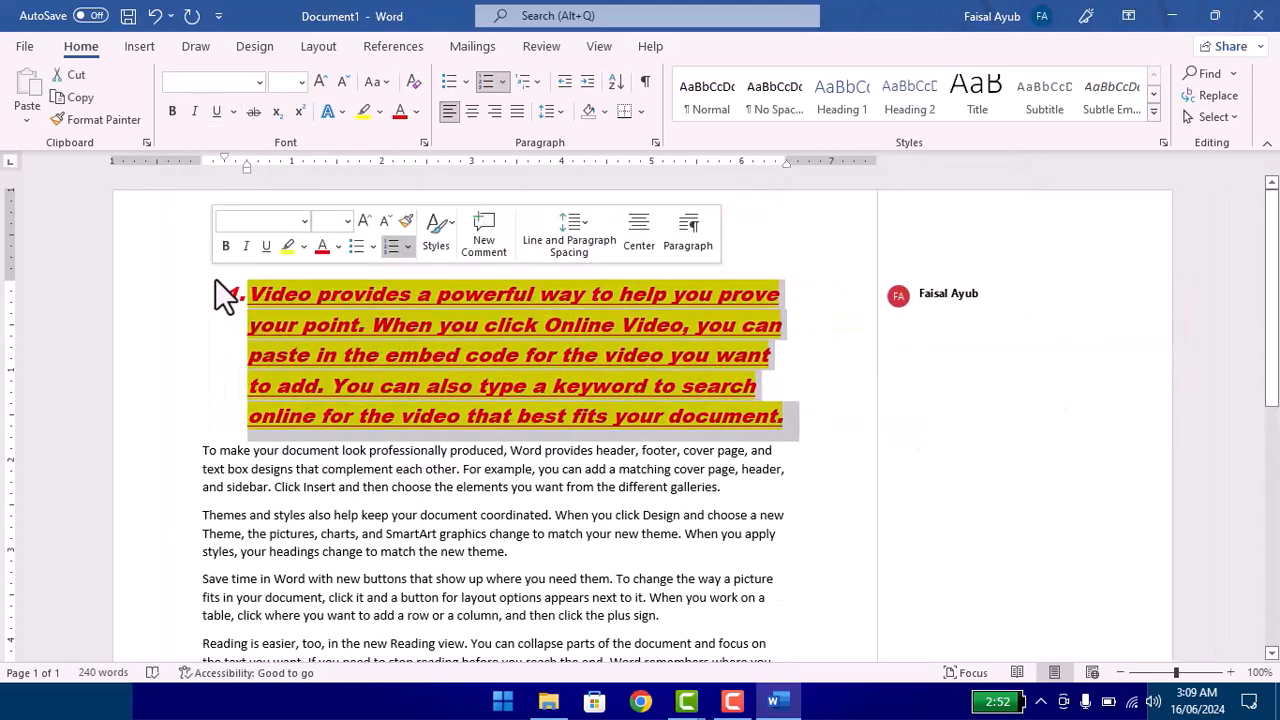
left_click_drag(788, 420, 263, 283)
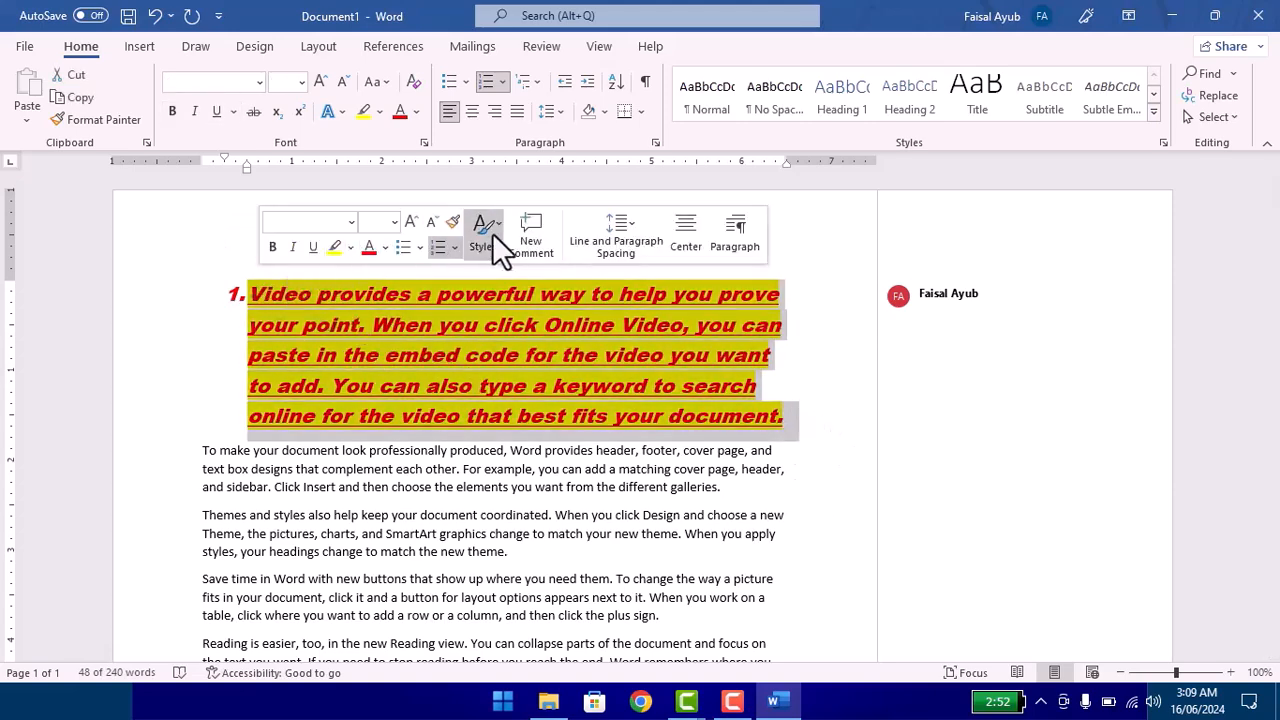
left_click(603, 241)
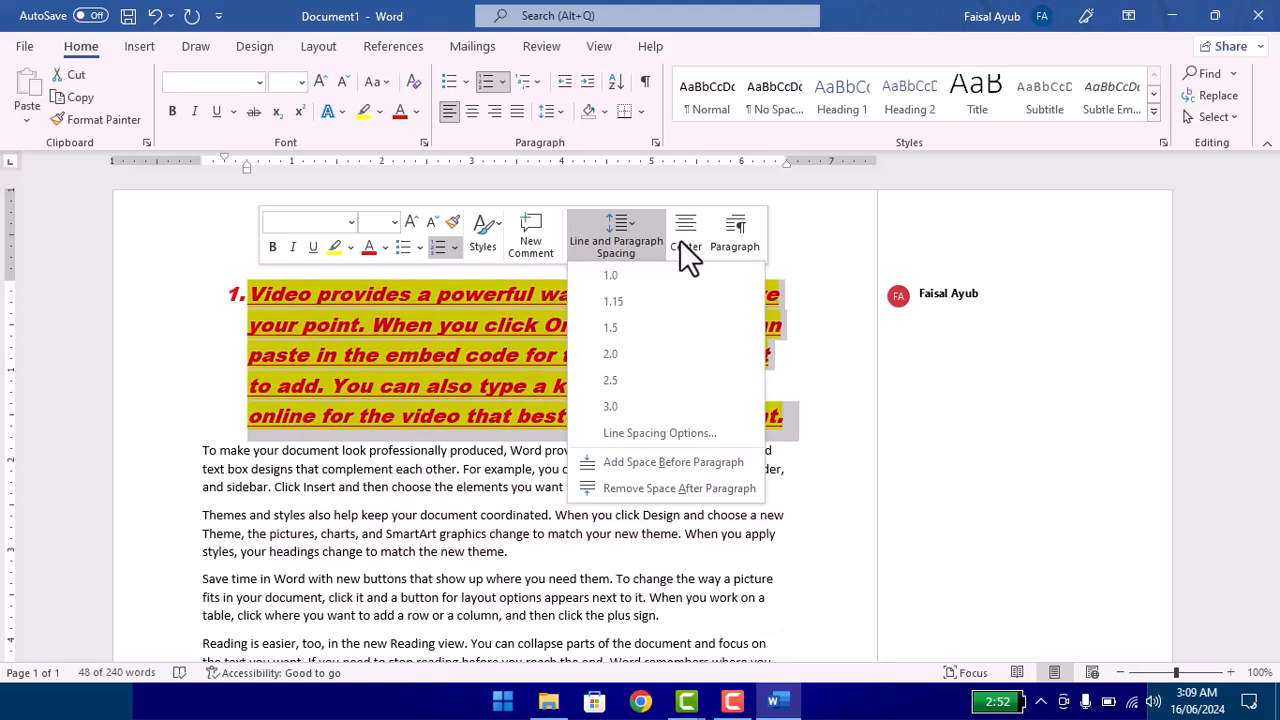
left_click(681, 240)
left_click(728, 236)
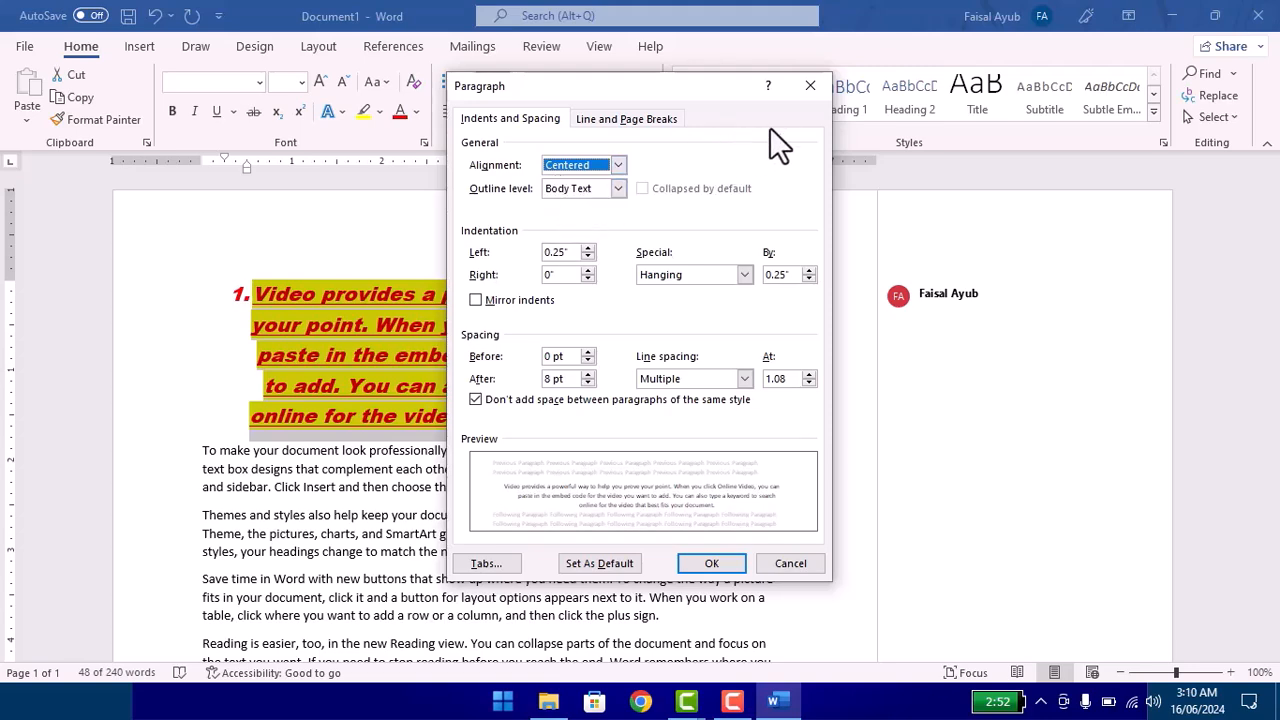
left_click(809, 88)
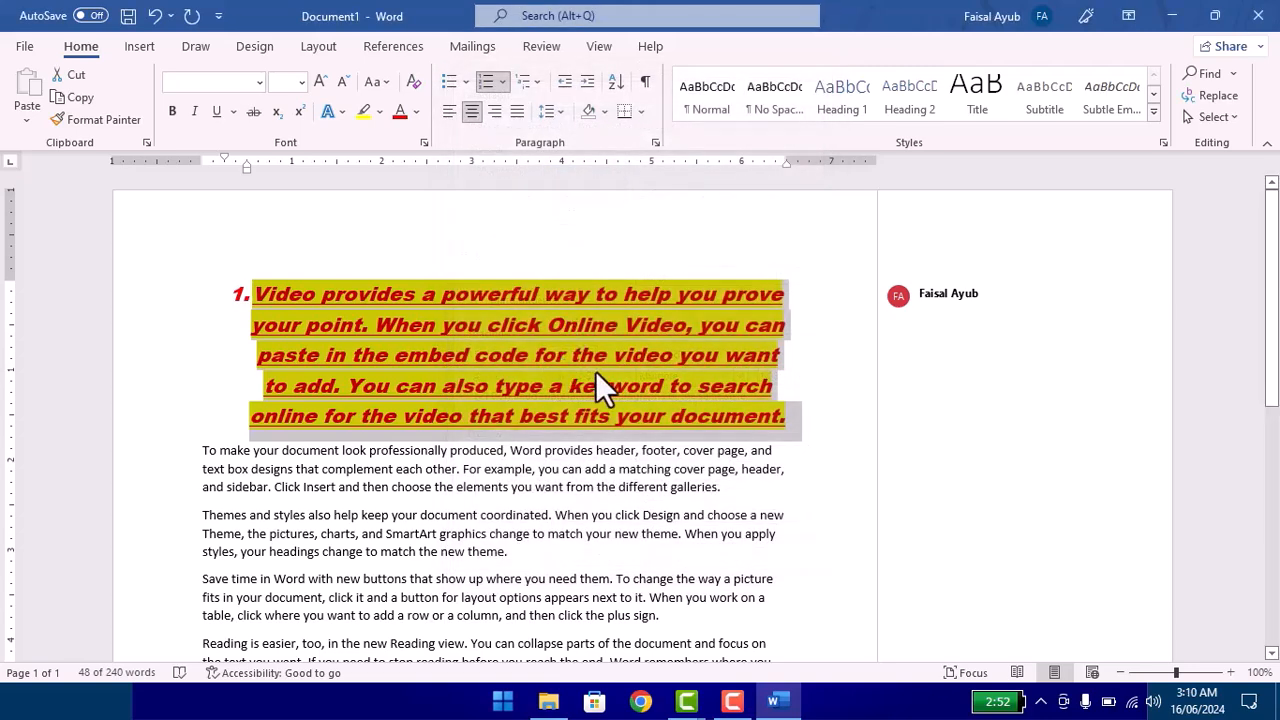
left_click(547, 361)
Step: Enlarge the text of the paragraph starting "Save time in Word" to size 18
scroll(505, 480, "down", 3)
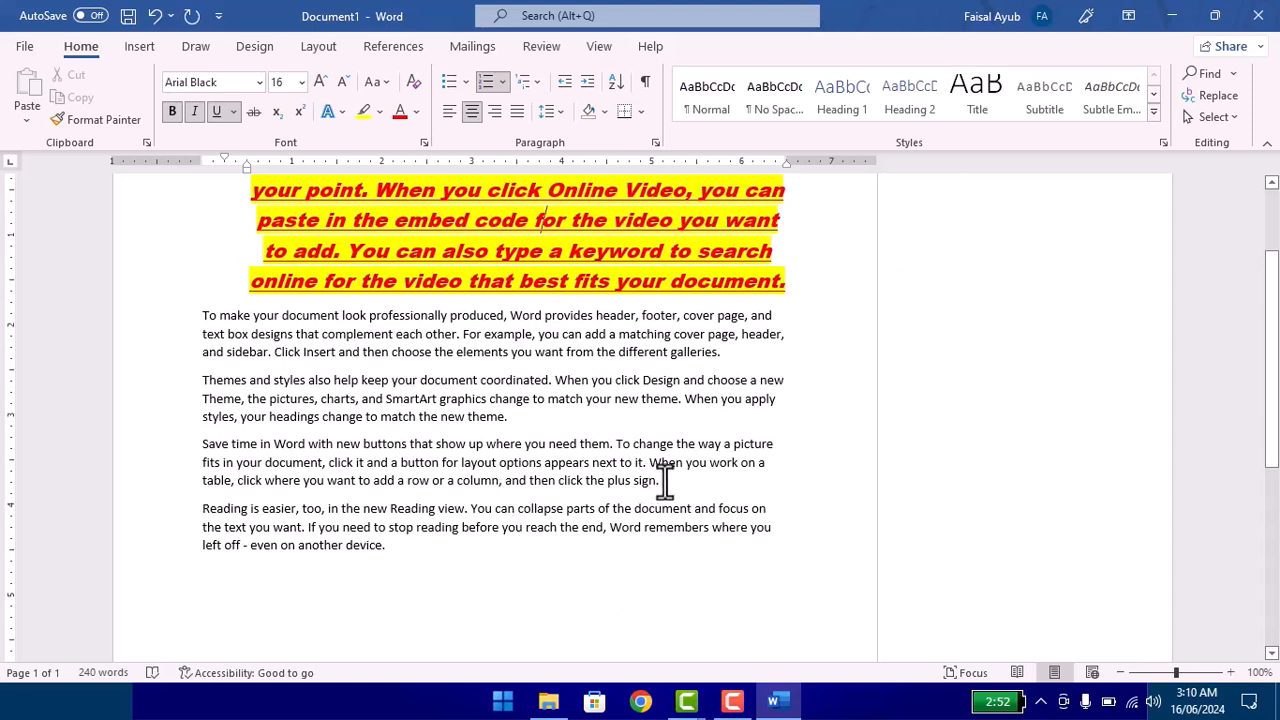
left_click_drag(648, 484, 191, 448)
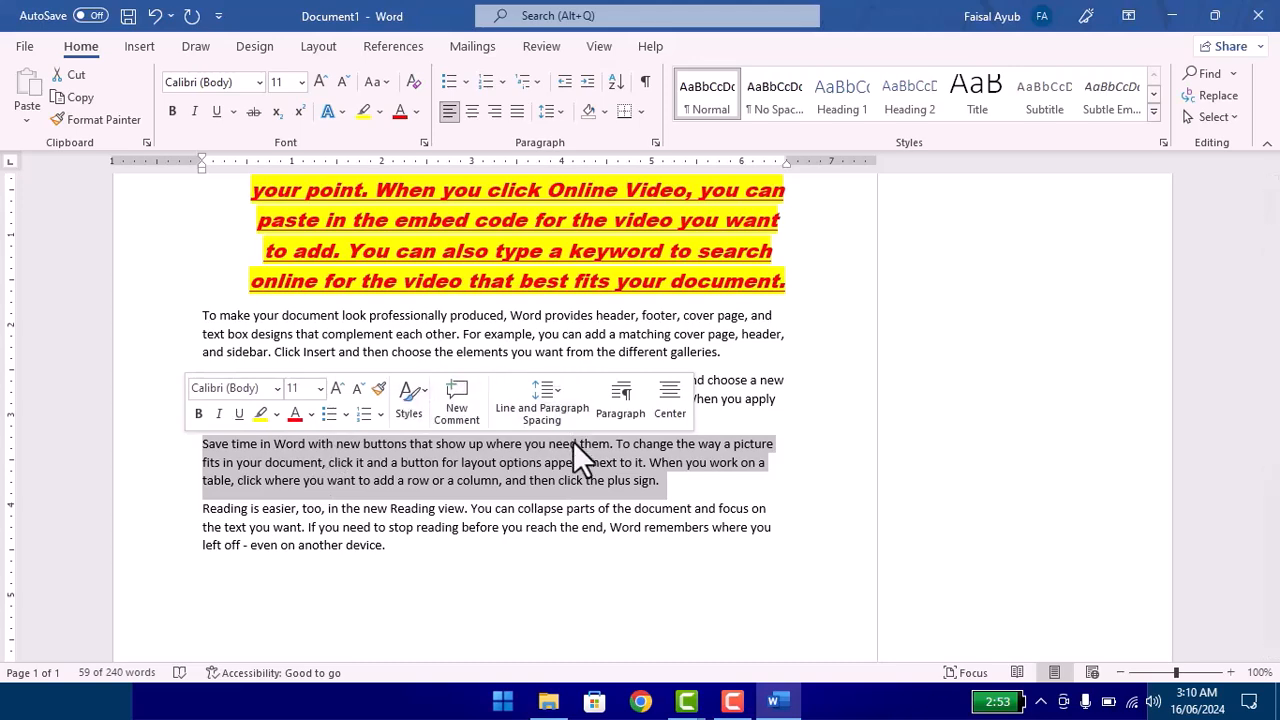
left_click(660, 485)
left_click_drag(149, 486, 149, 443)
key("super+c")
left_click(301, 386)
left_click(301, 386)
left_click(301, 386)
left_click(301, 386)
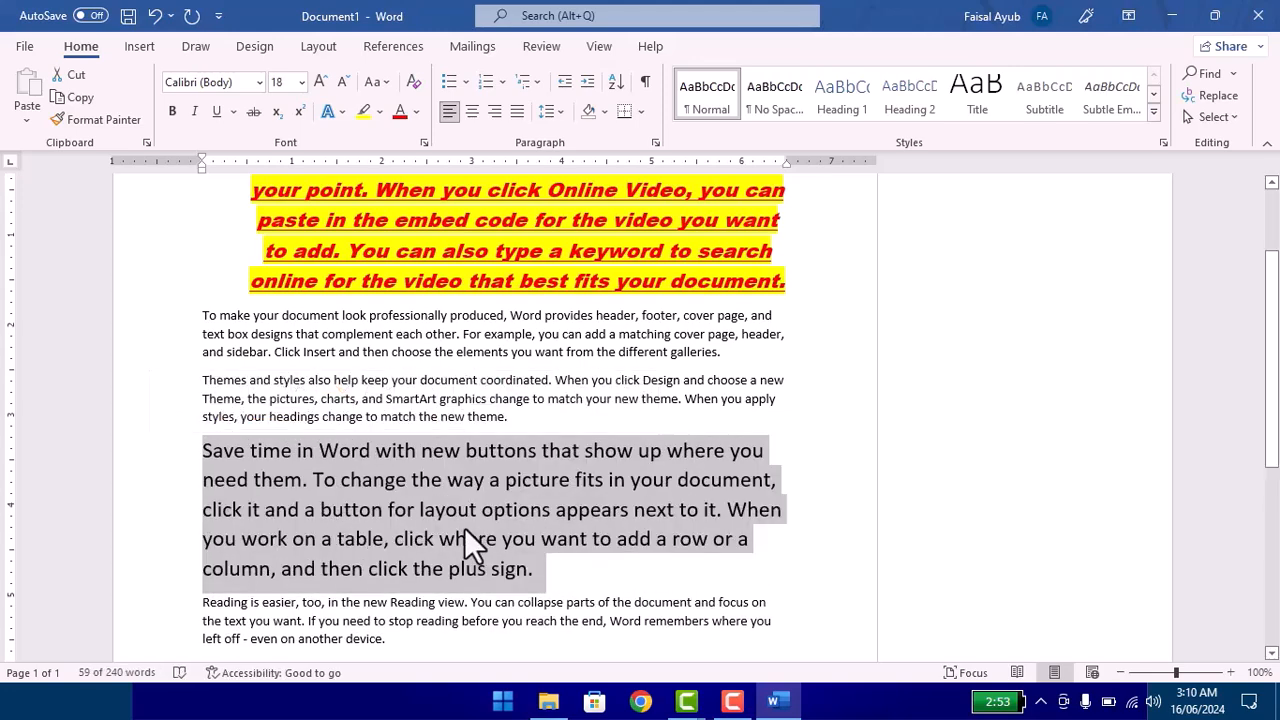
Step: Cut the enlarged "Save time in Word" paragraph out of the document
scroll(419, 519, "down", 1)
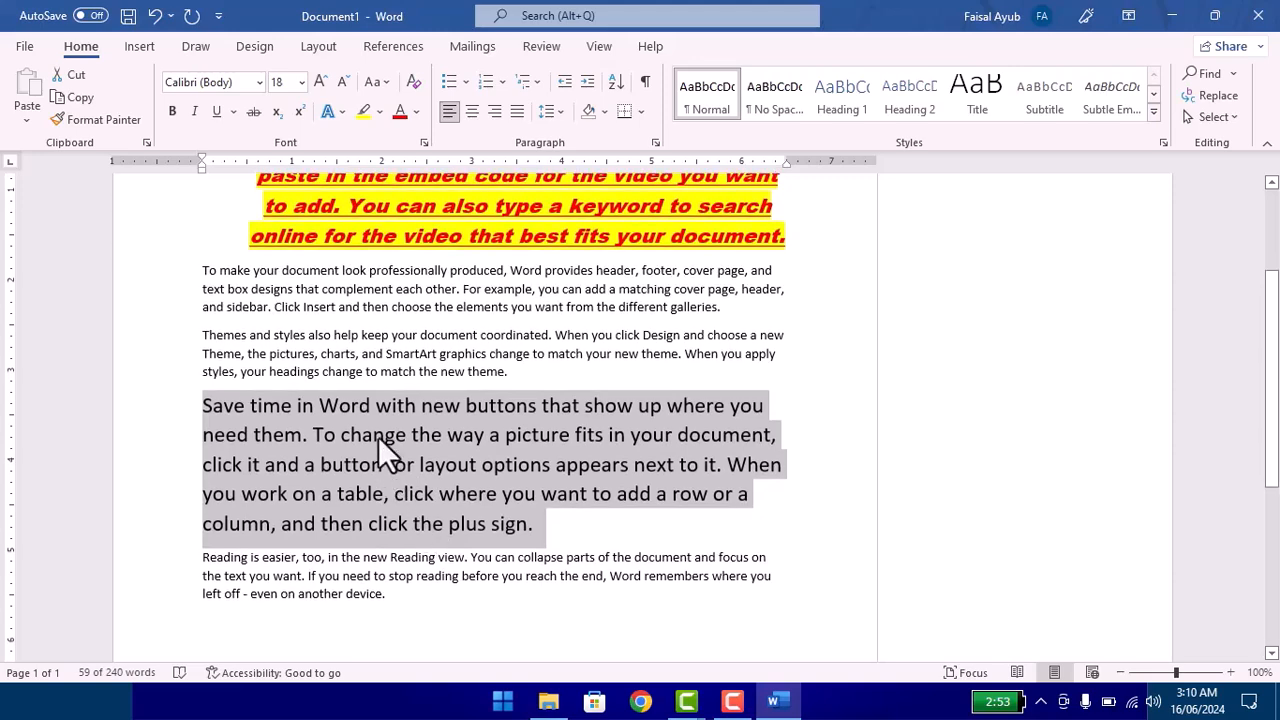
right_click(381, 438)
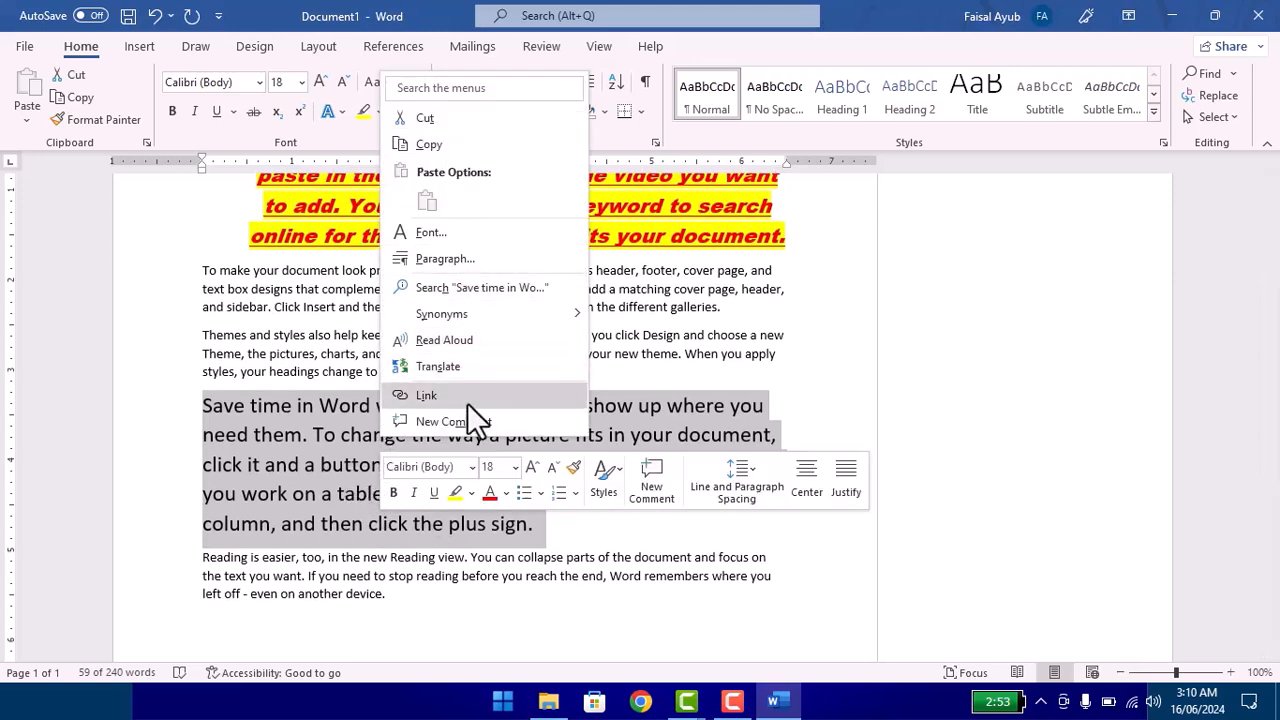
left_click(445, 136)
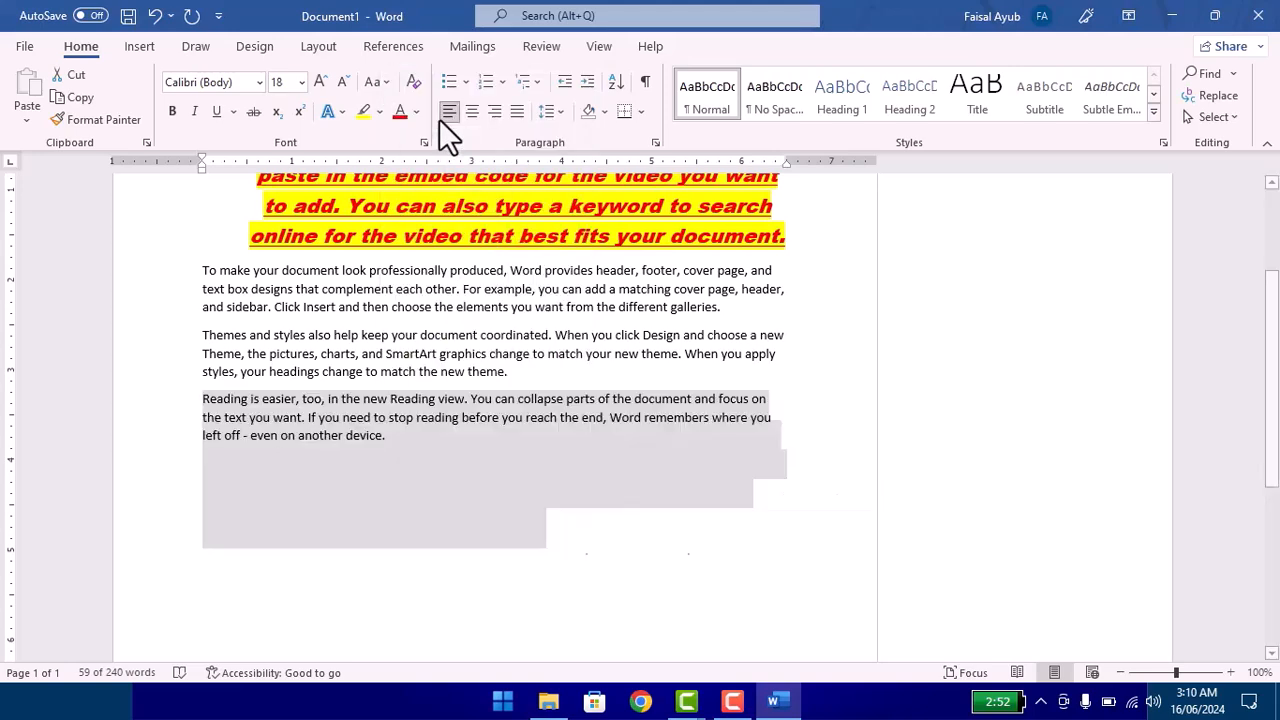
right_click(245, 480)
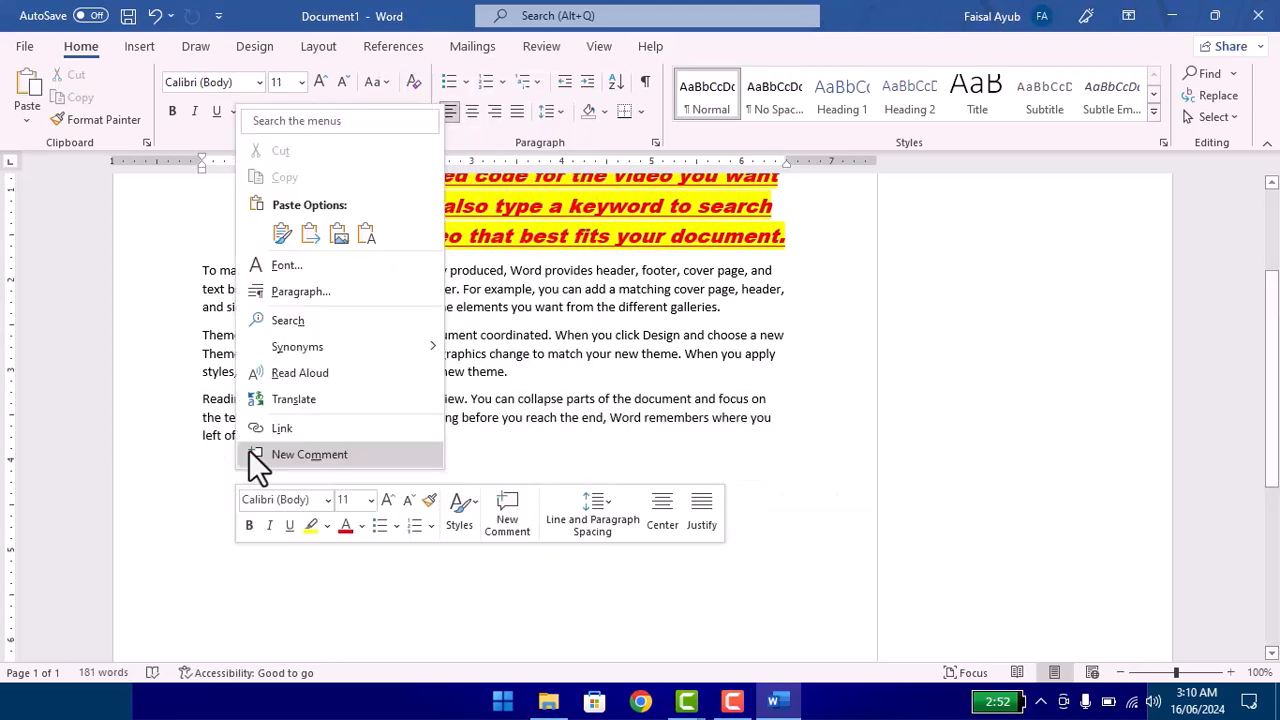
left_click(282, 234)
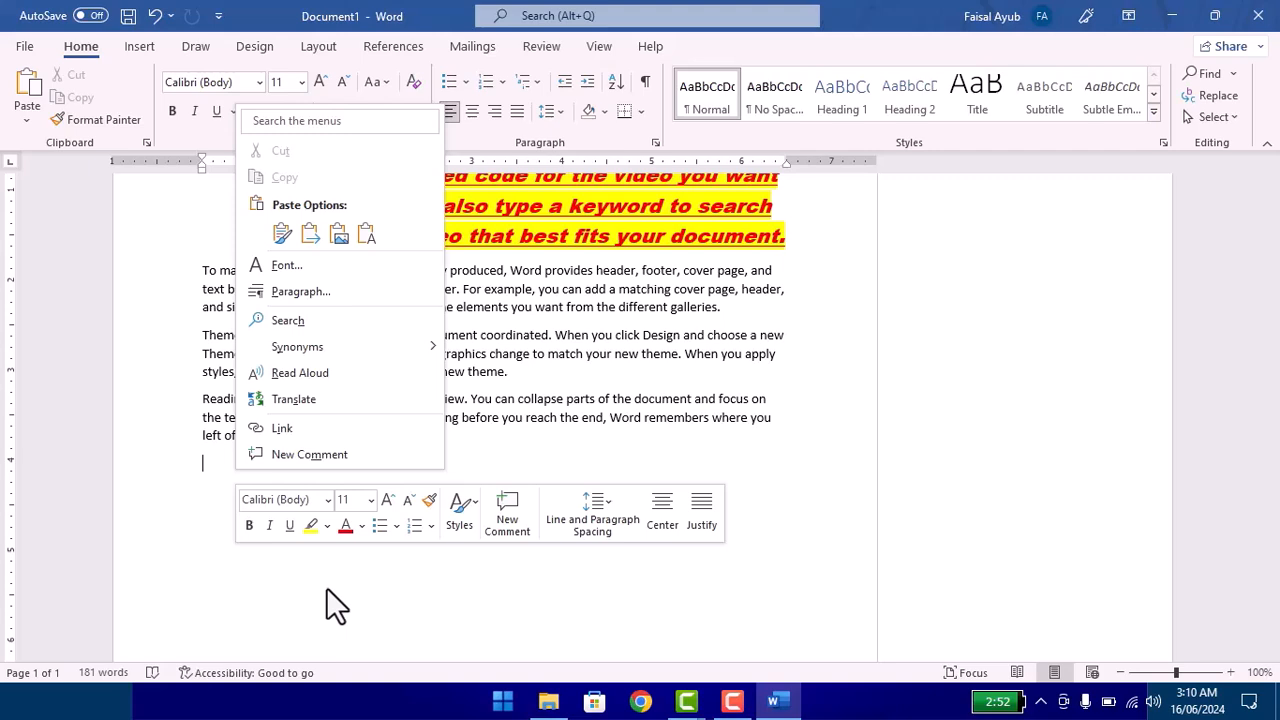
left_click(245, 481)
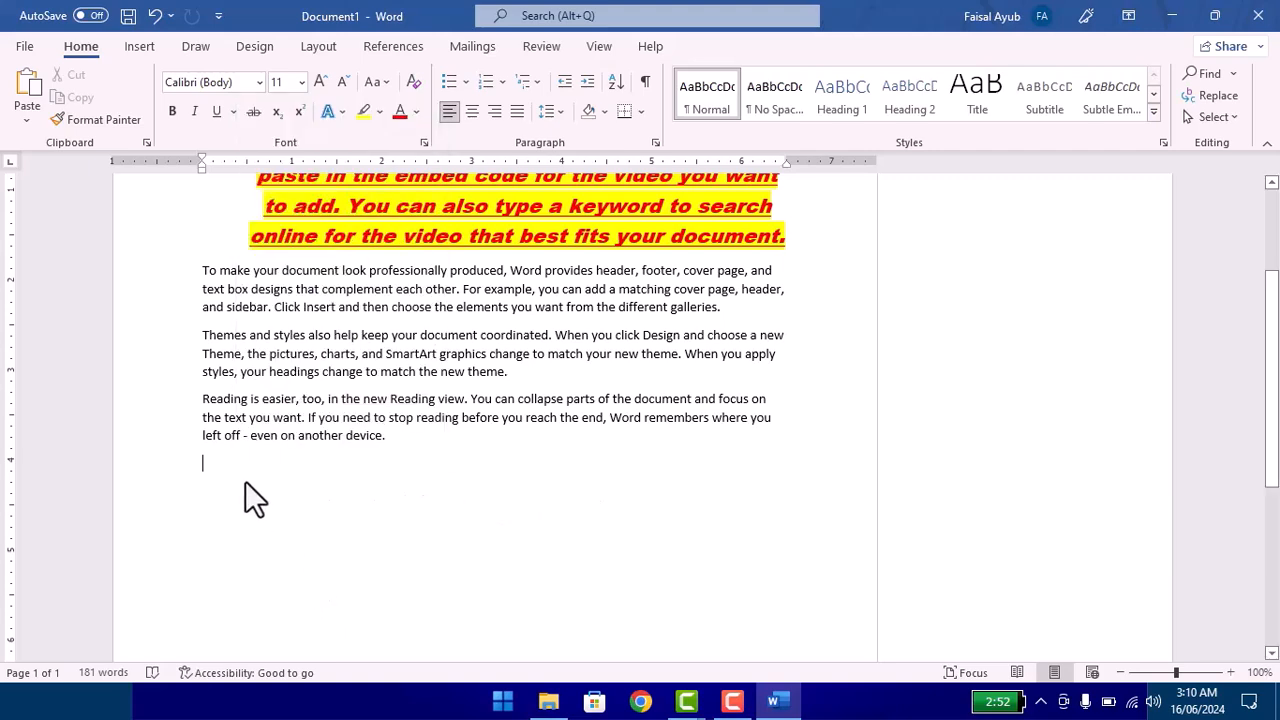
right_click(231, 478)
key("Escape")
Step: Paste the cut paragraph on the empty line after the "Reading is easier" paragraph, keeping its formatting
right_click(258, 458)
left_click(273, 242)
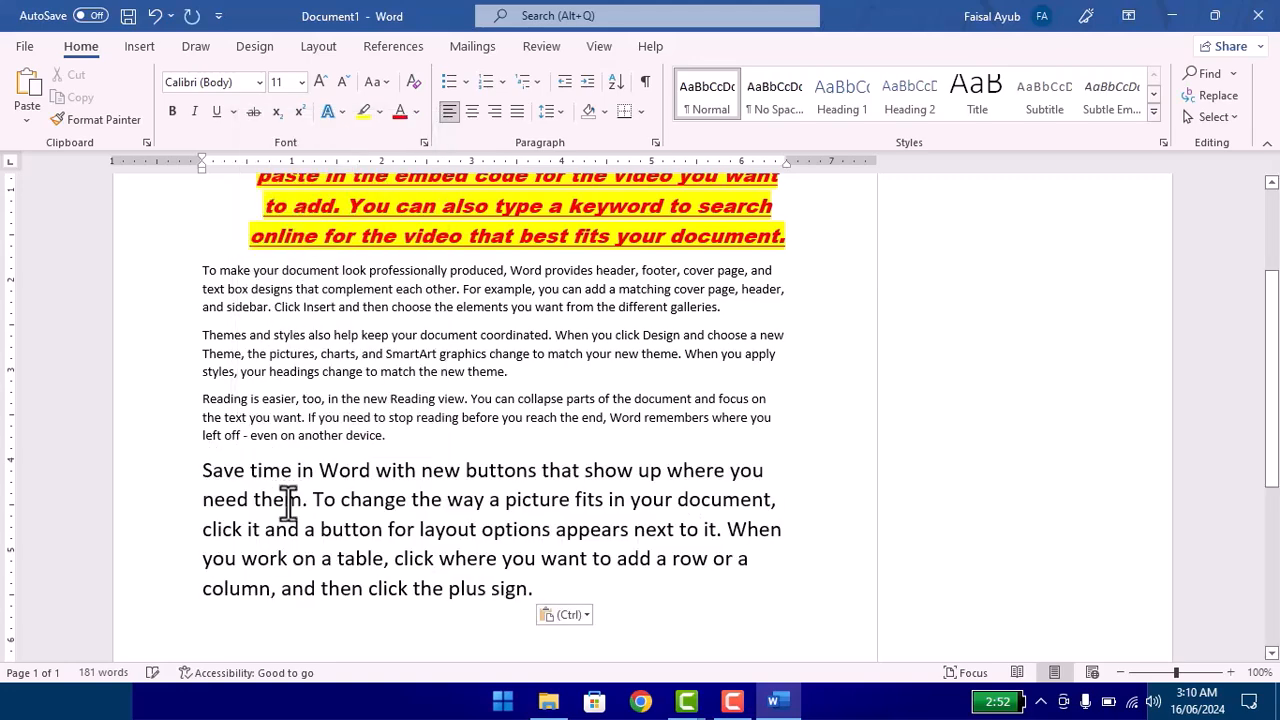
Step: Copy the "Save time in Word" paragraph and paste a duplicate directly below it with the same formatting
left_click_drag(545, 592, 200, 484)
right_click(250, 482)
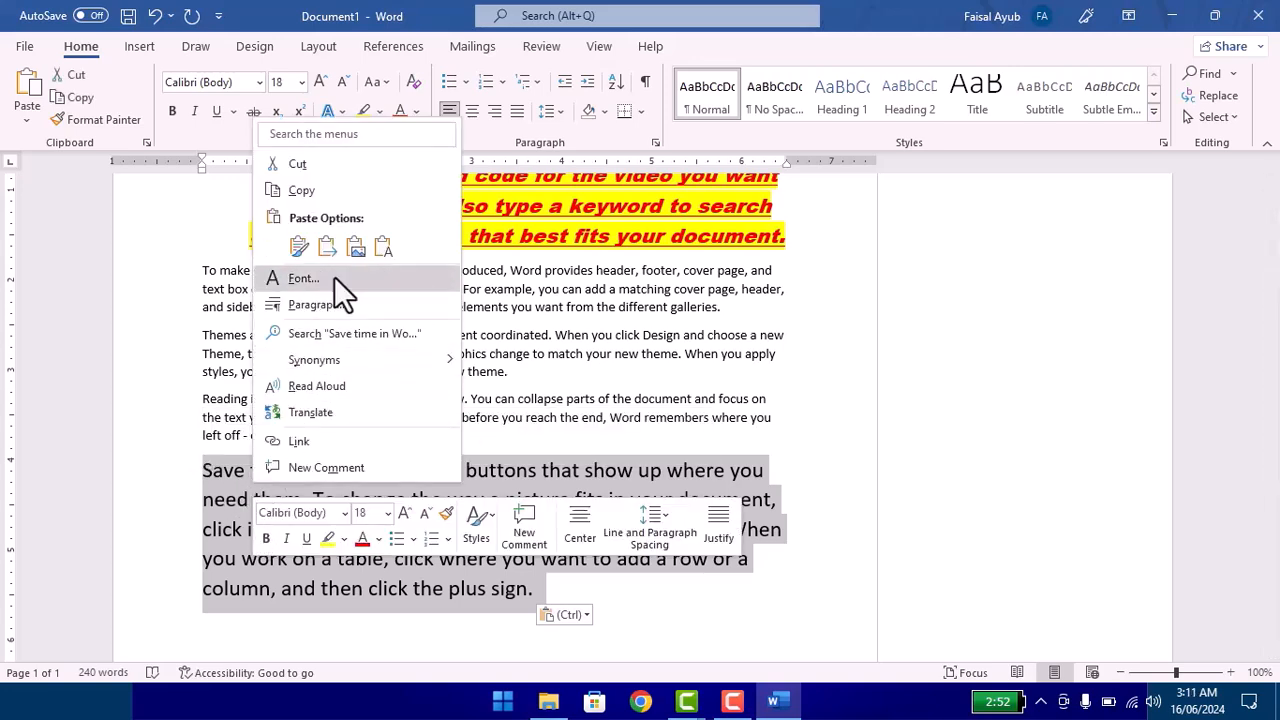
left_click(309, 192)
scroll(271, 514, "down", 3)
left_click(222, 470)
right_click(222, 470)
left_click(254, 226)
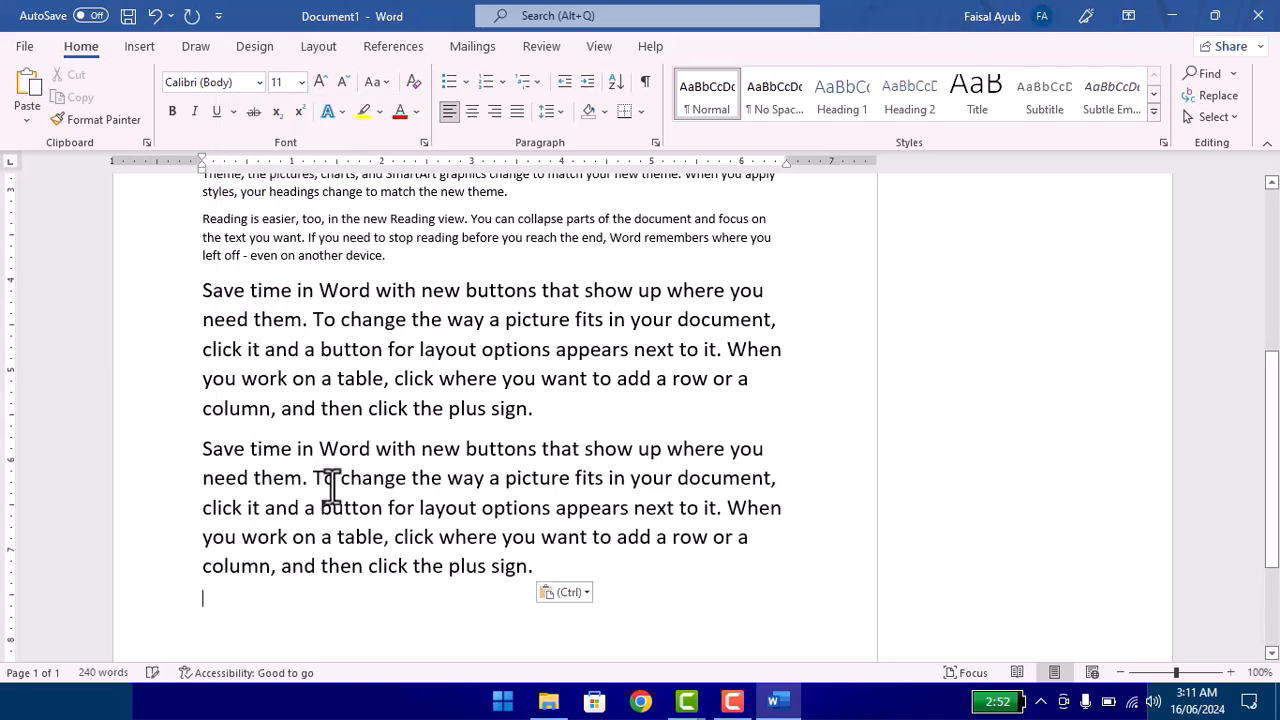
Step: Set the font of the upper "Save time in Word" paragraph to Algerian with the Bold style
left_click_drag(546, 405, 166, 300)
right_click(290, 344)
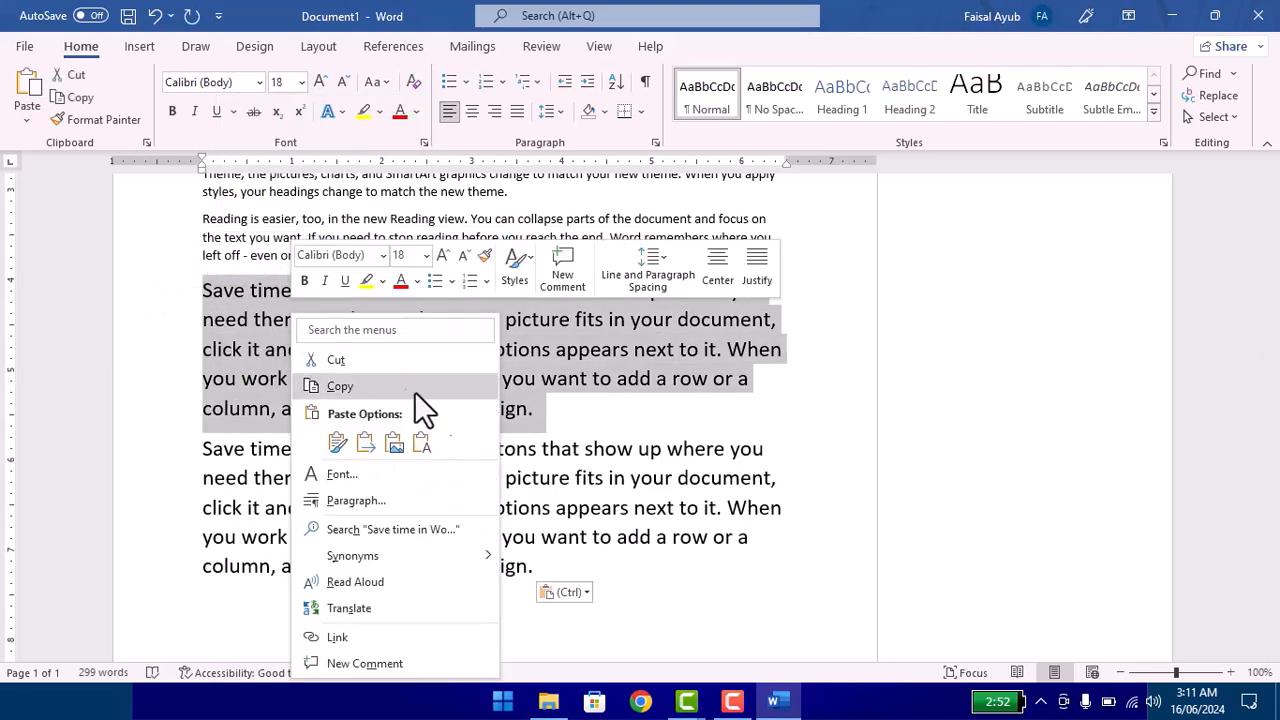
left_click(352, 476)
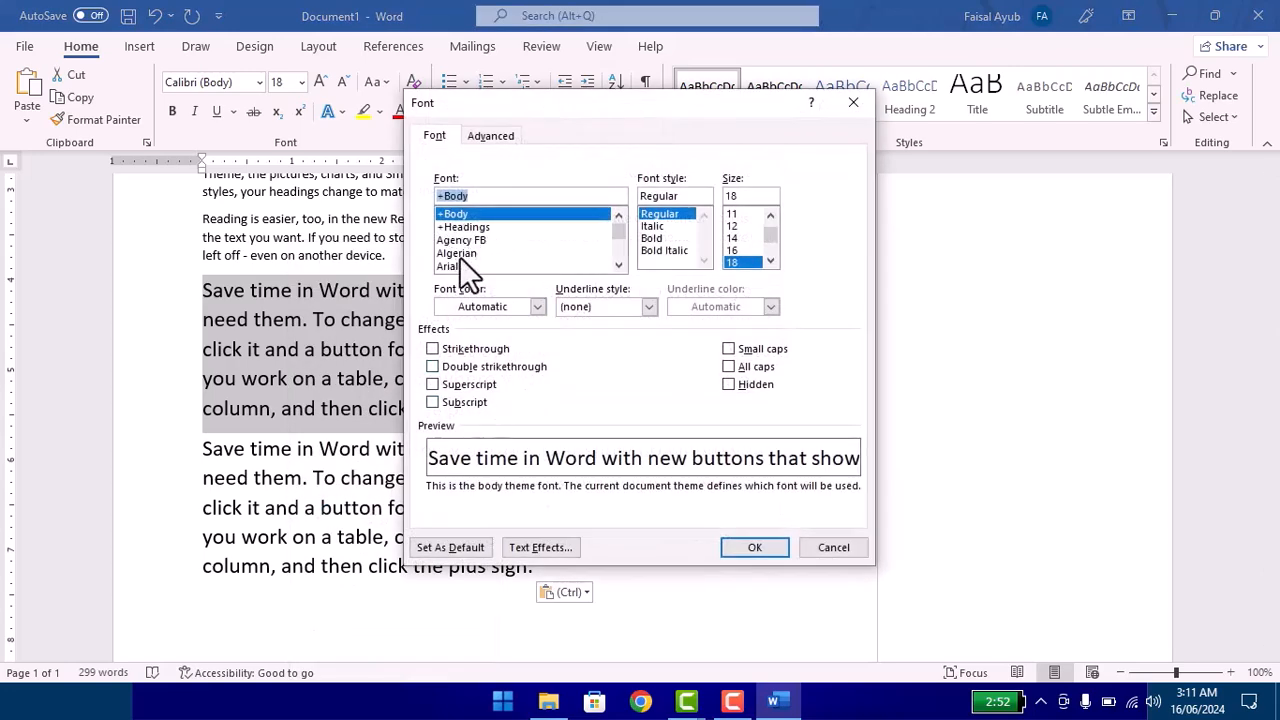
left_click(461, 255)
left_click(670, 238)
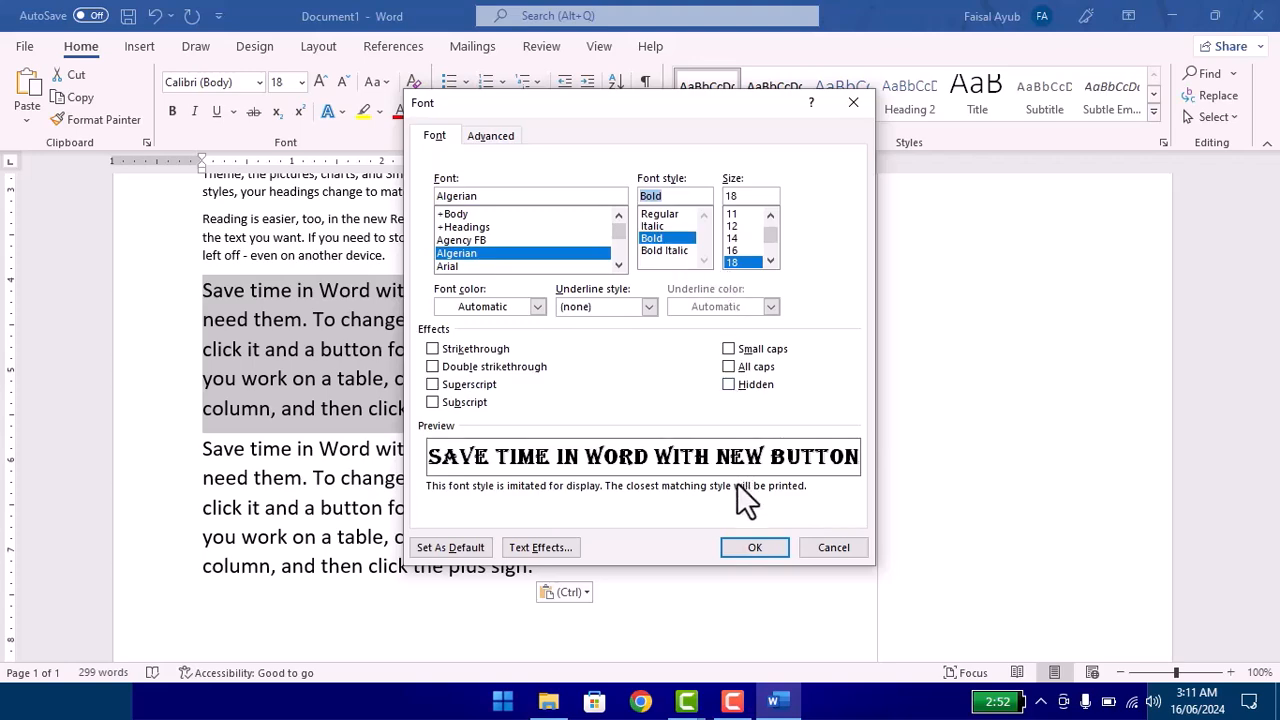
left_click(760, 549)
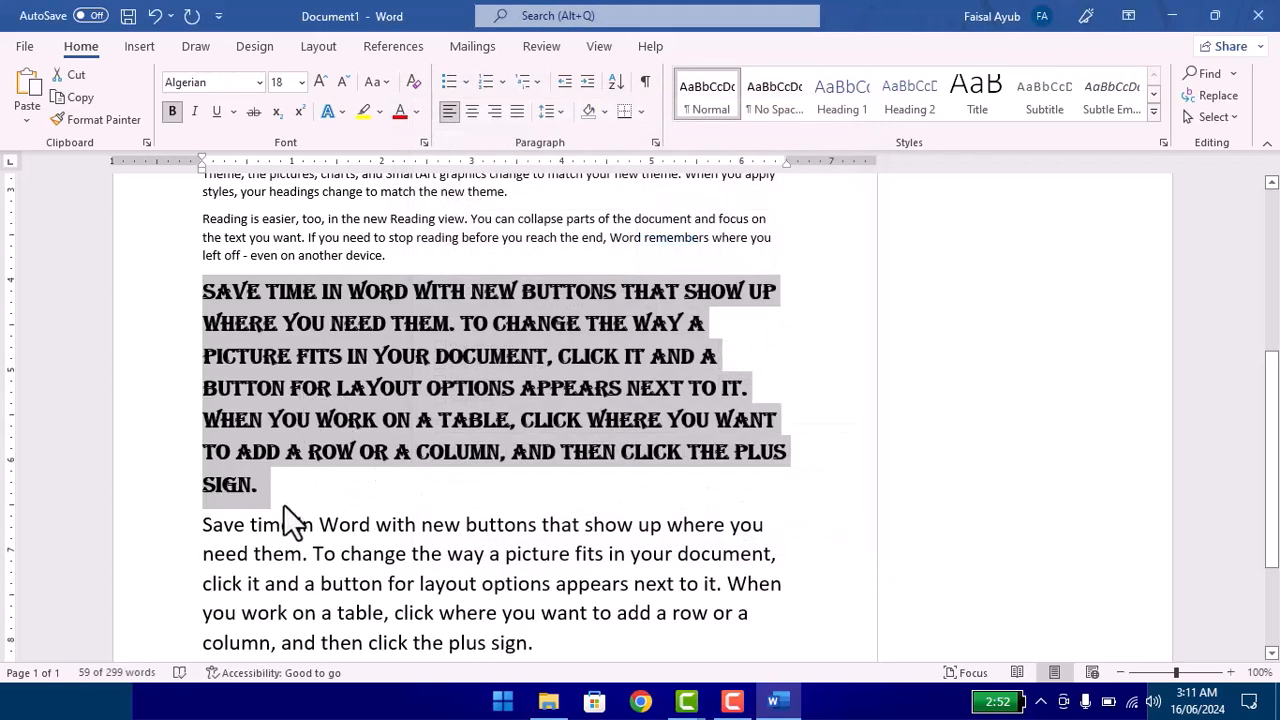
Step: Review the alignment and outline level choices in the paragraph settings of the Algerian paragraph, then cancel without changing anything
right_click(326, 436)
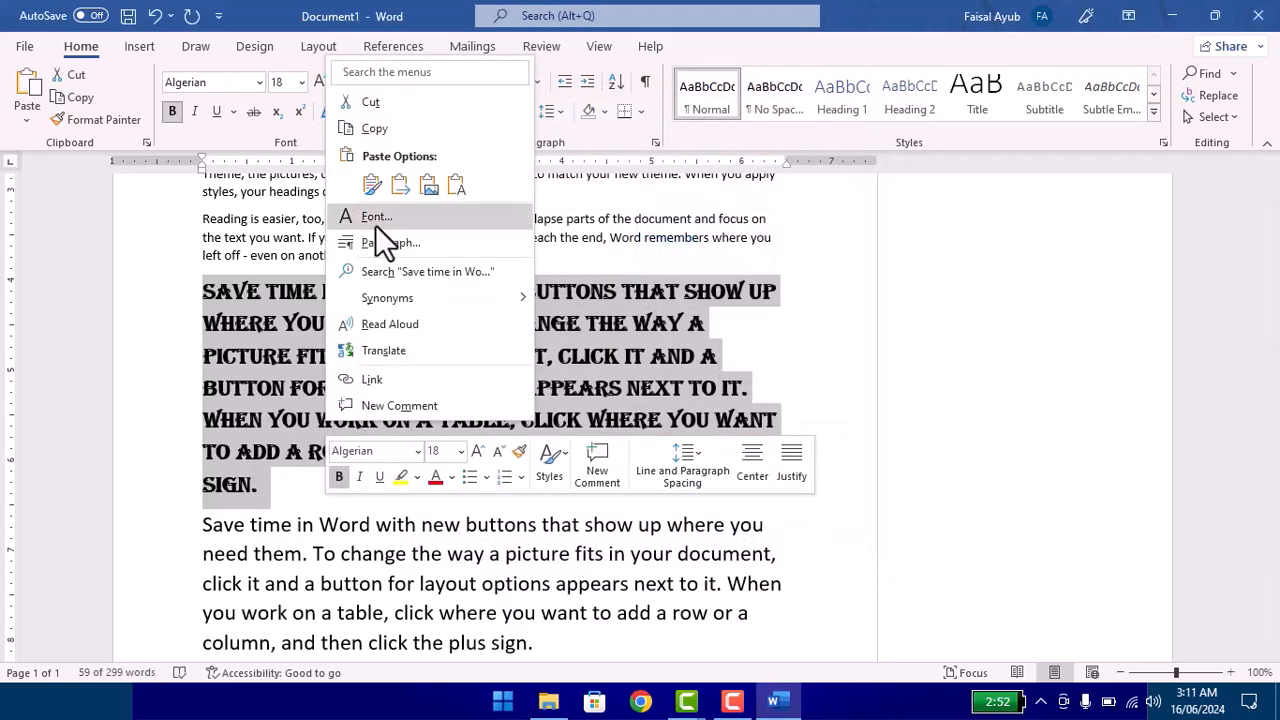
left_click(395, 251)
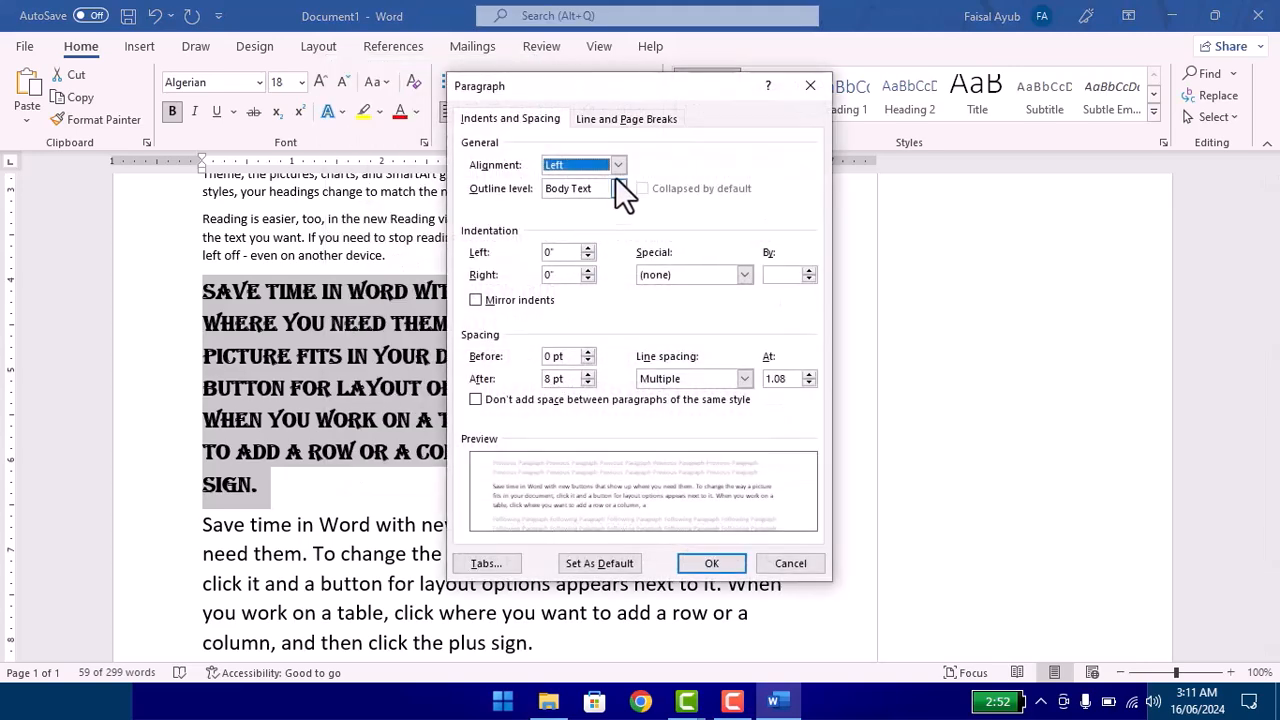
left_click(617, 165)
left_click(617, 165)
left_click(614, 189)
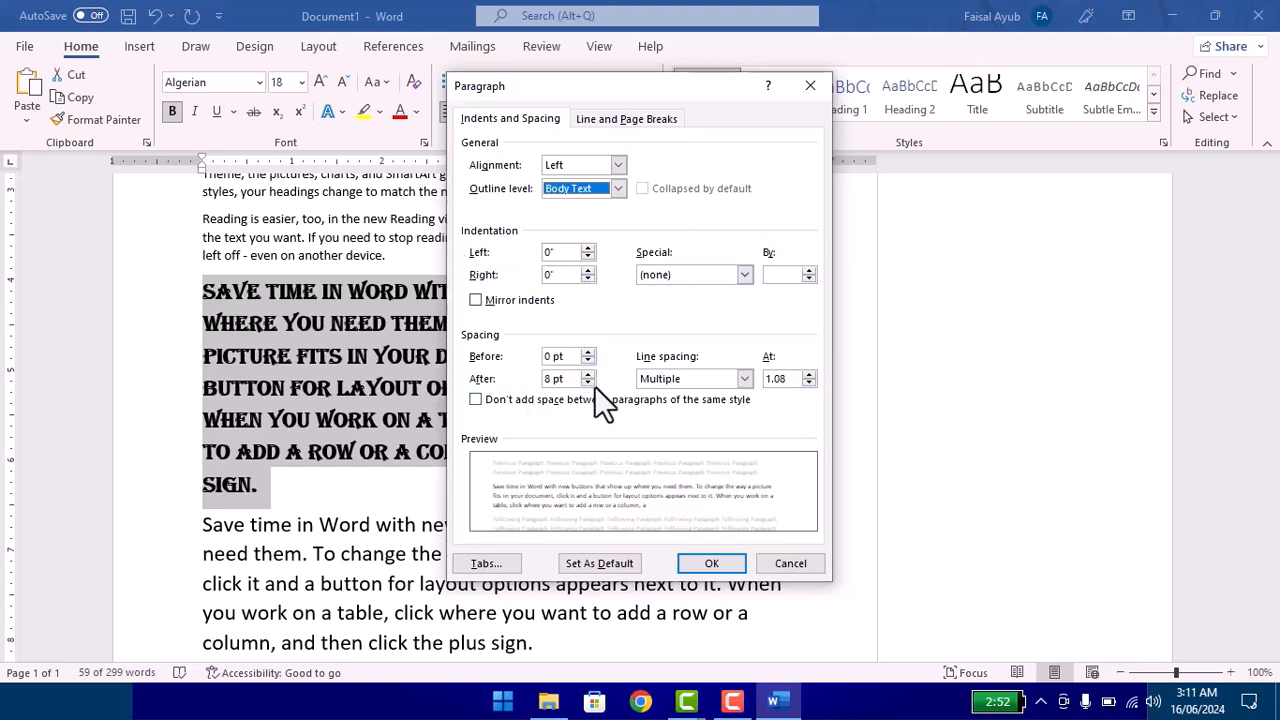
left_click(780, 563)
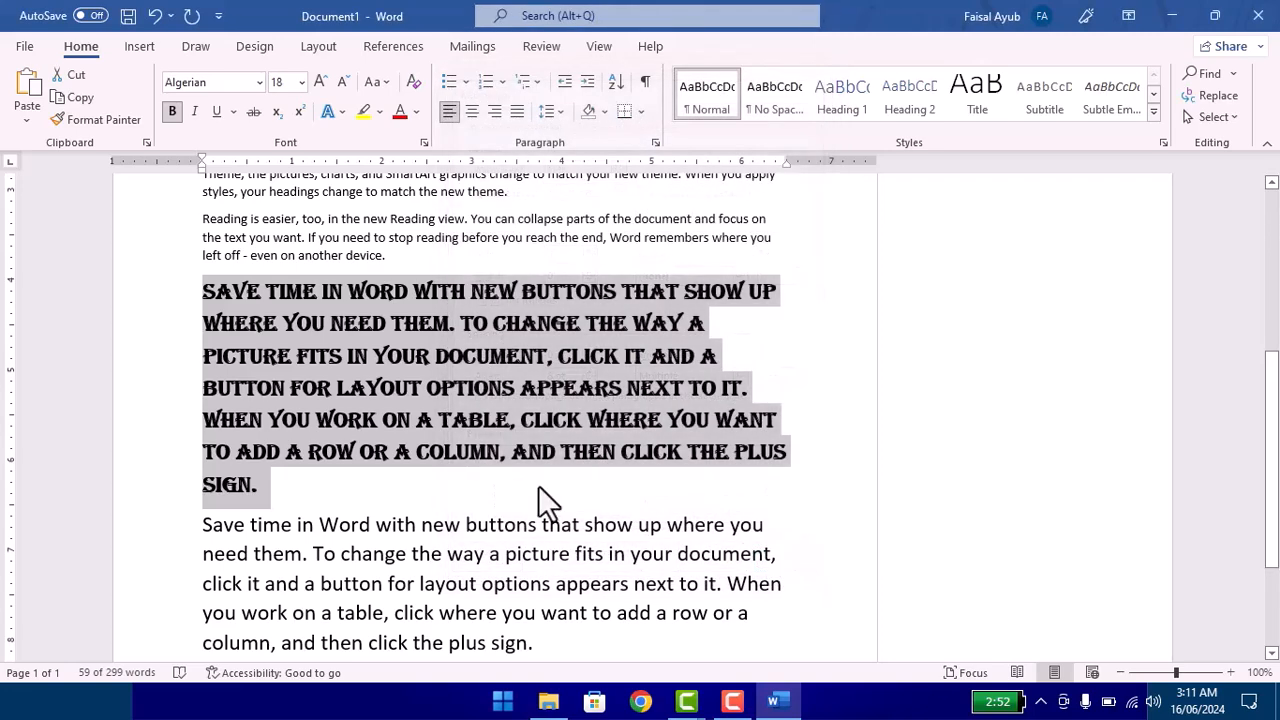
Step: Search for the text of the selected Algerian paragraph, dismiss the notice about multiple panes and close the search pane
right_click(502, 362)
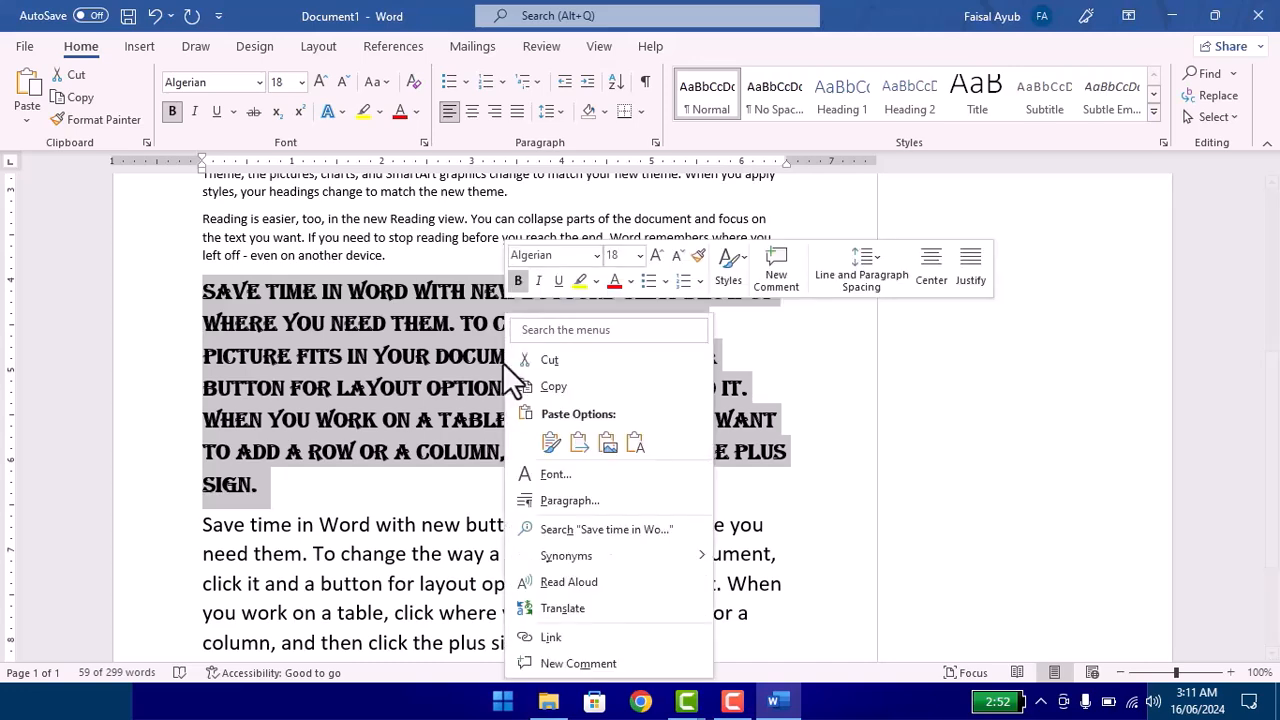
left_click(598, 528)
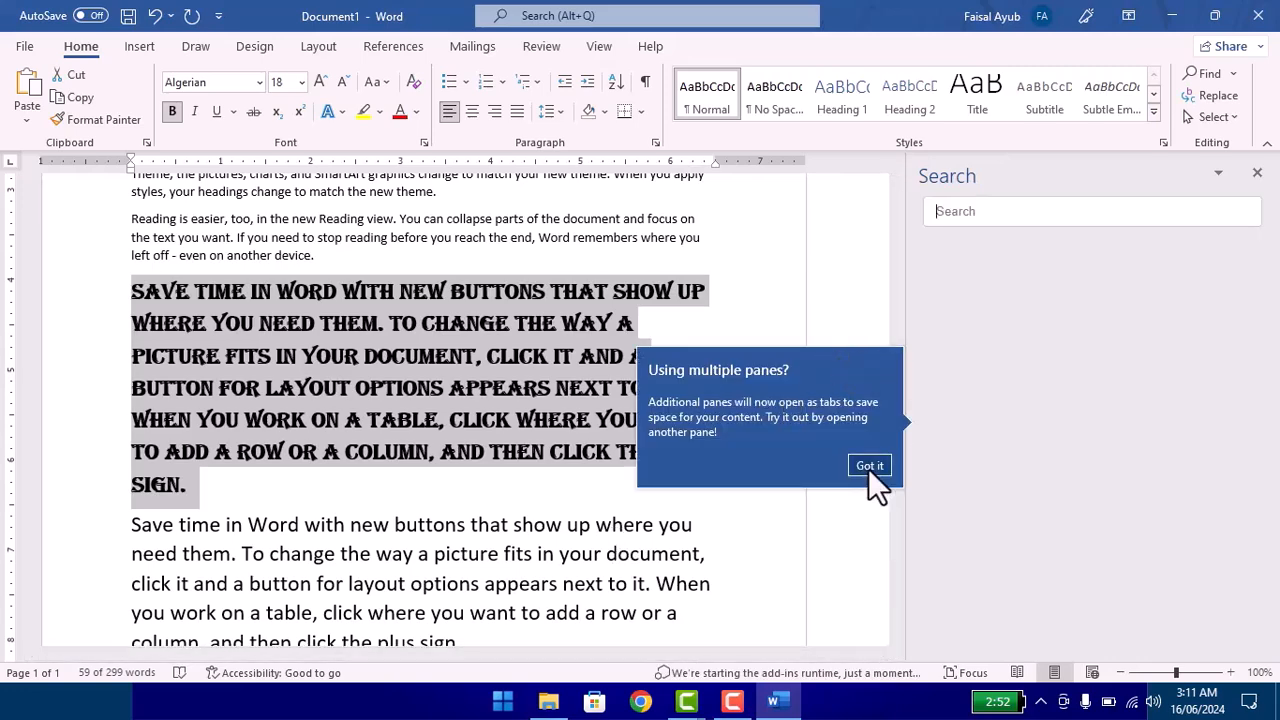
left_click(869, 466)
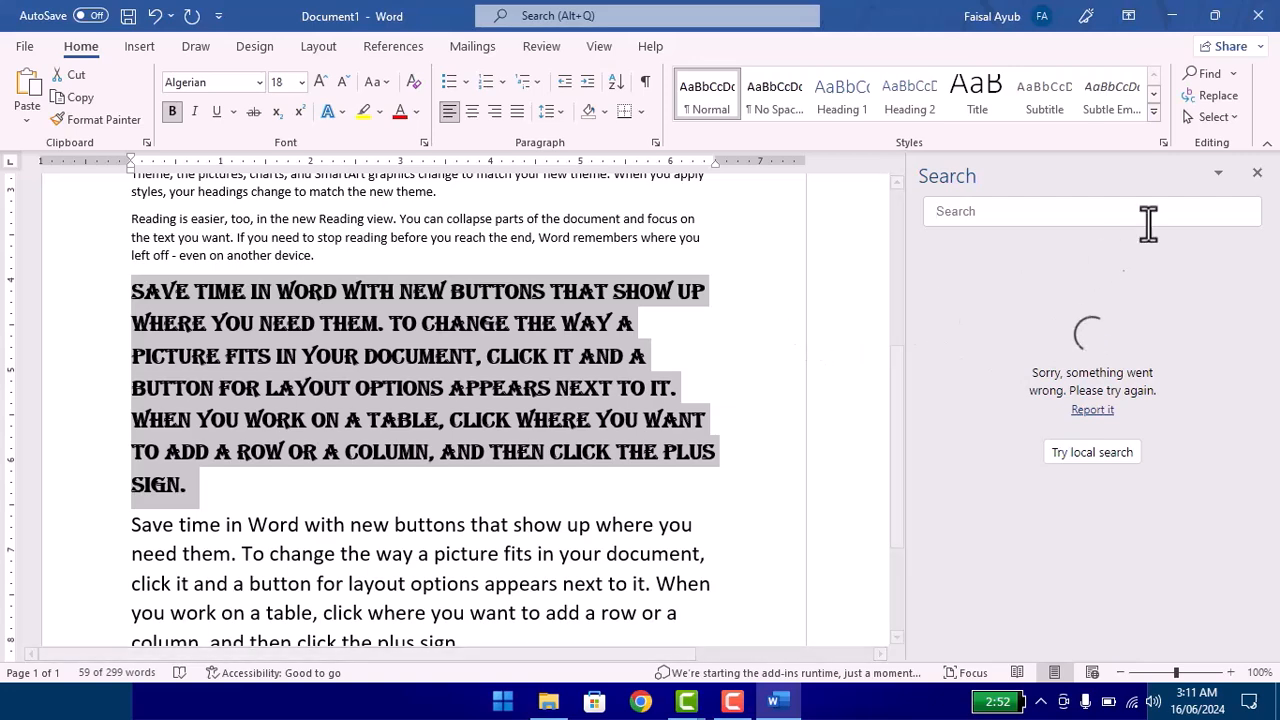
left_click(1256, 174)
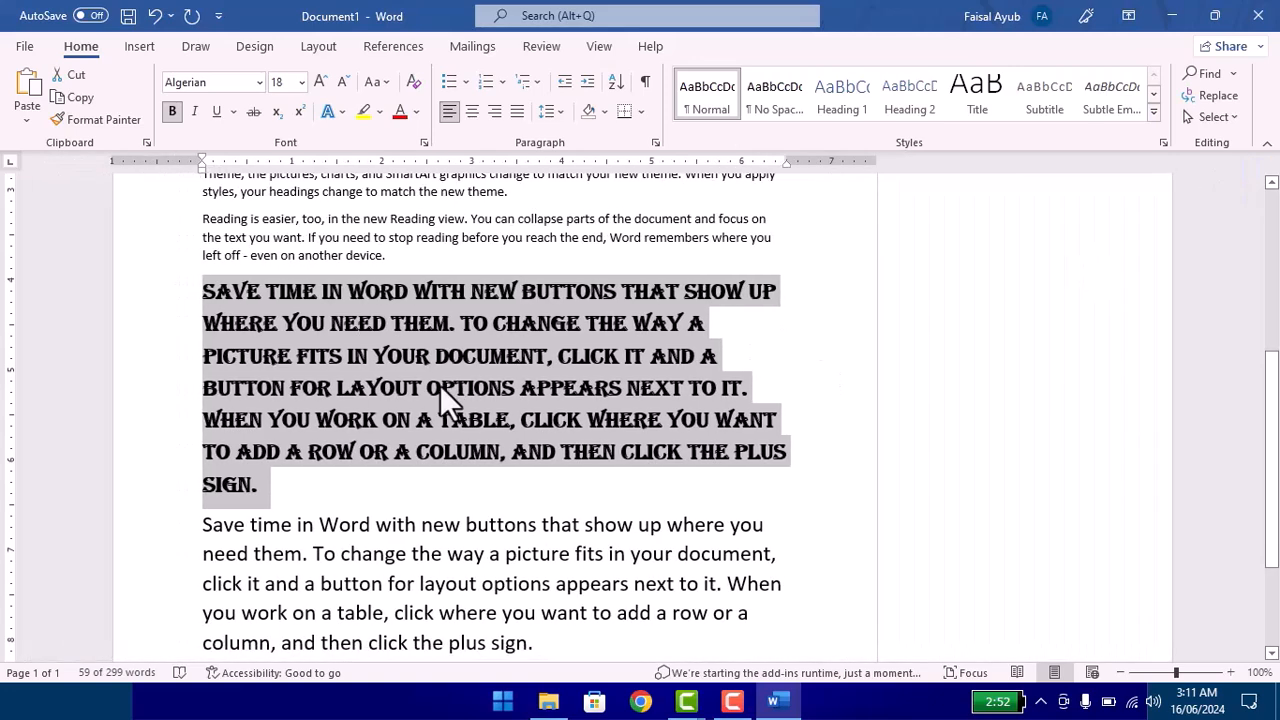
right_click(434, 375)
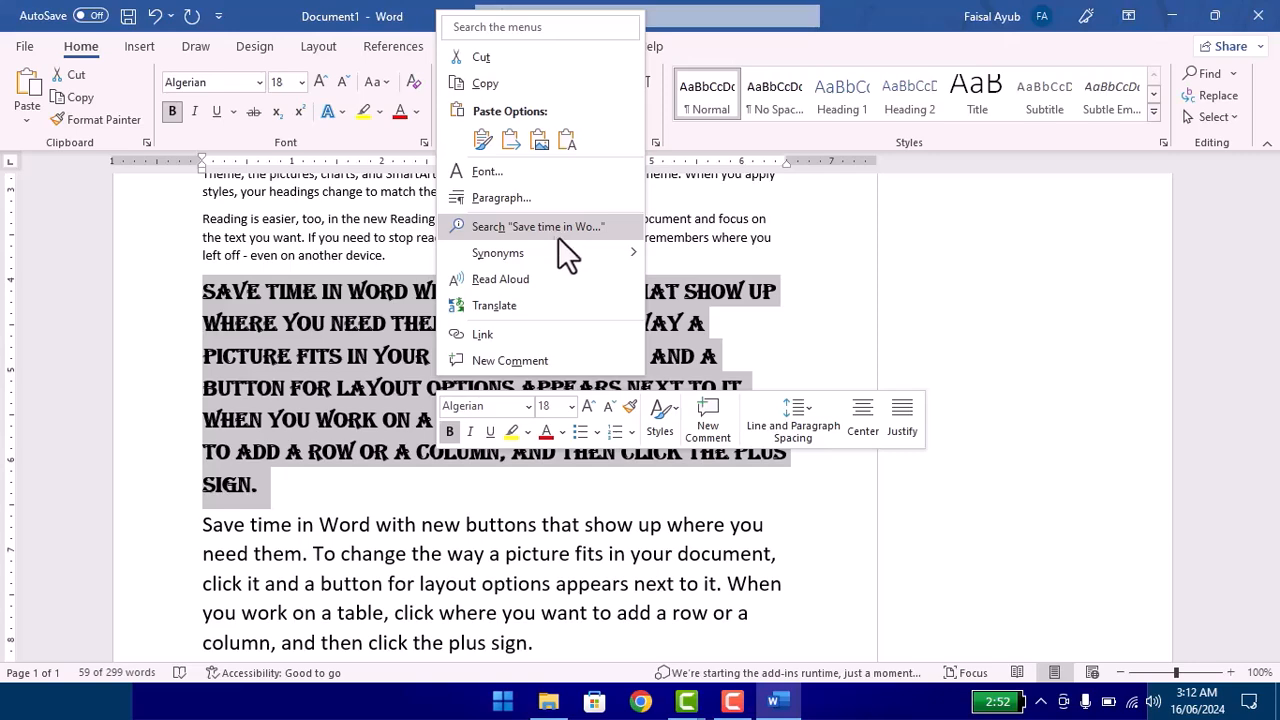
mouse_move(566, 251)
left_click(321, 370)
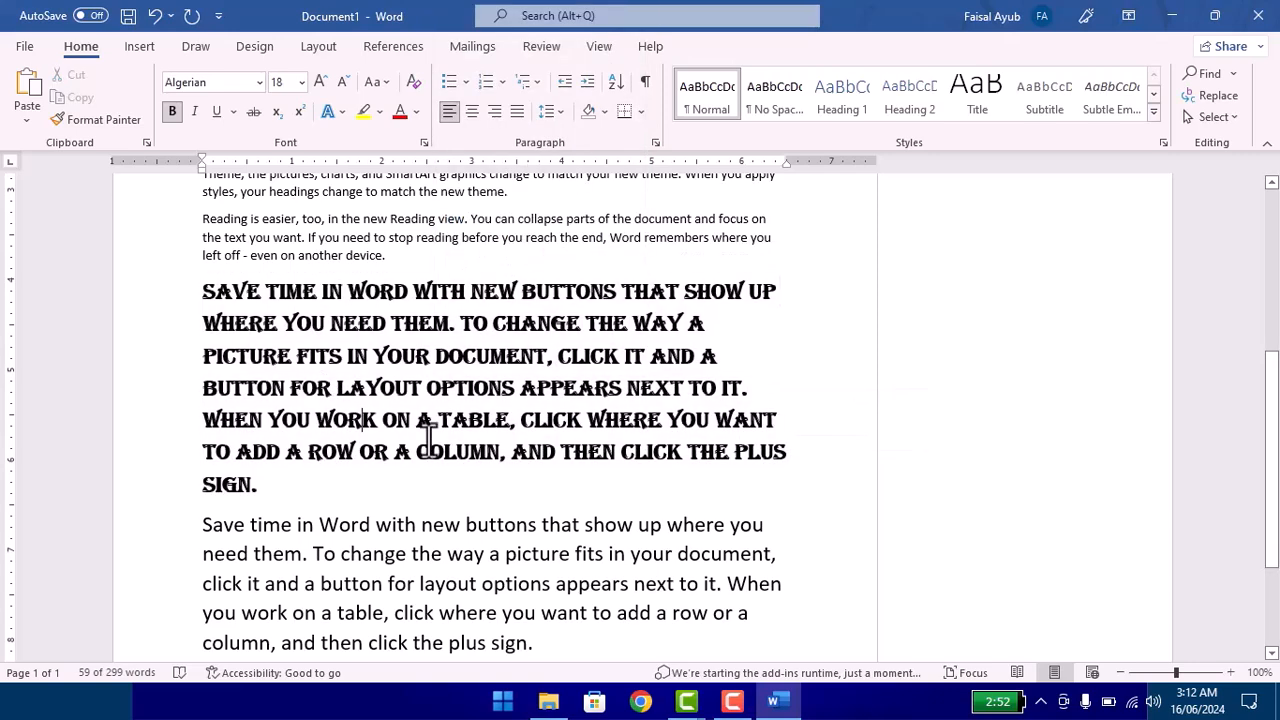
Step: Add the word "Tracking" on the empty line below the last "Save time in Word" paragraph
scroll(487, 568, "down", 3)
left_click(265, 545)
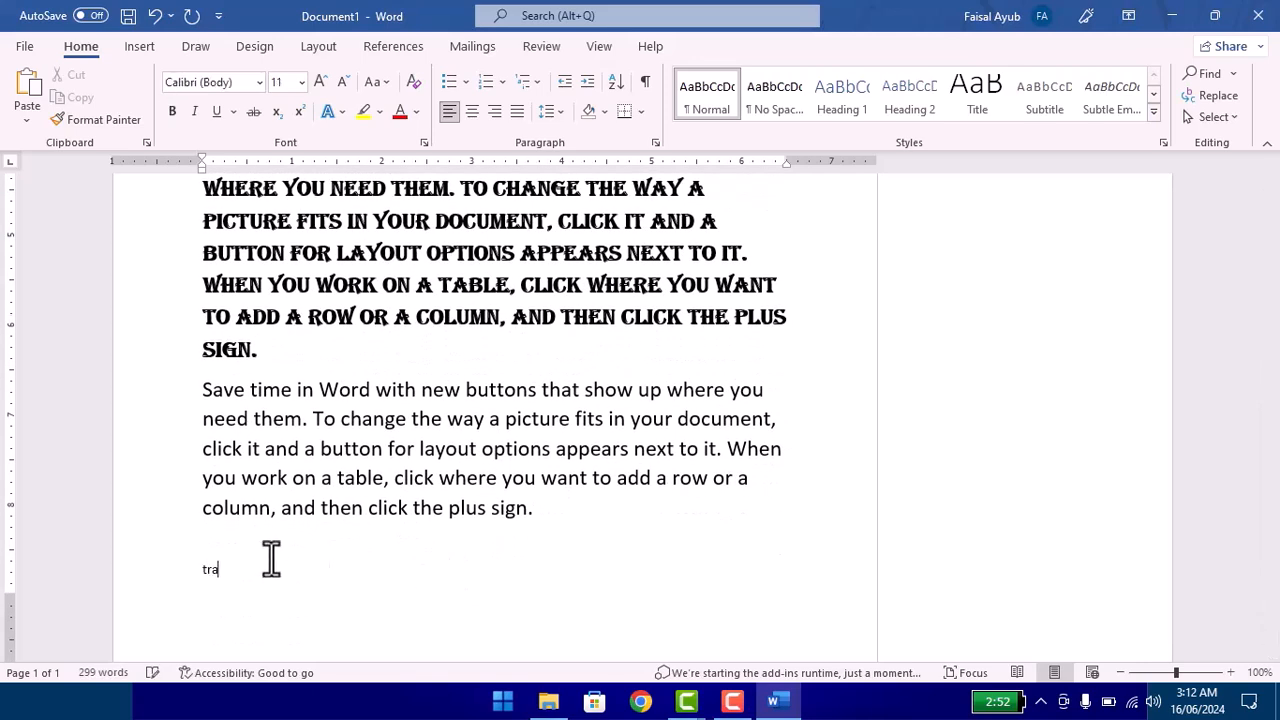
type("Tracking")
Step: Enlarge the word "Tracking" to a font size of 72
scroll(271, 560, "down", 4)
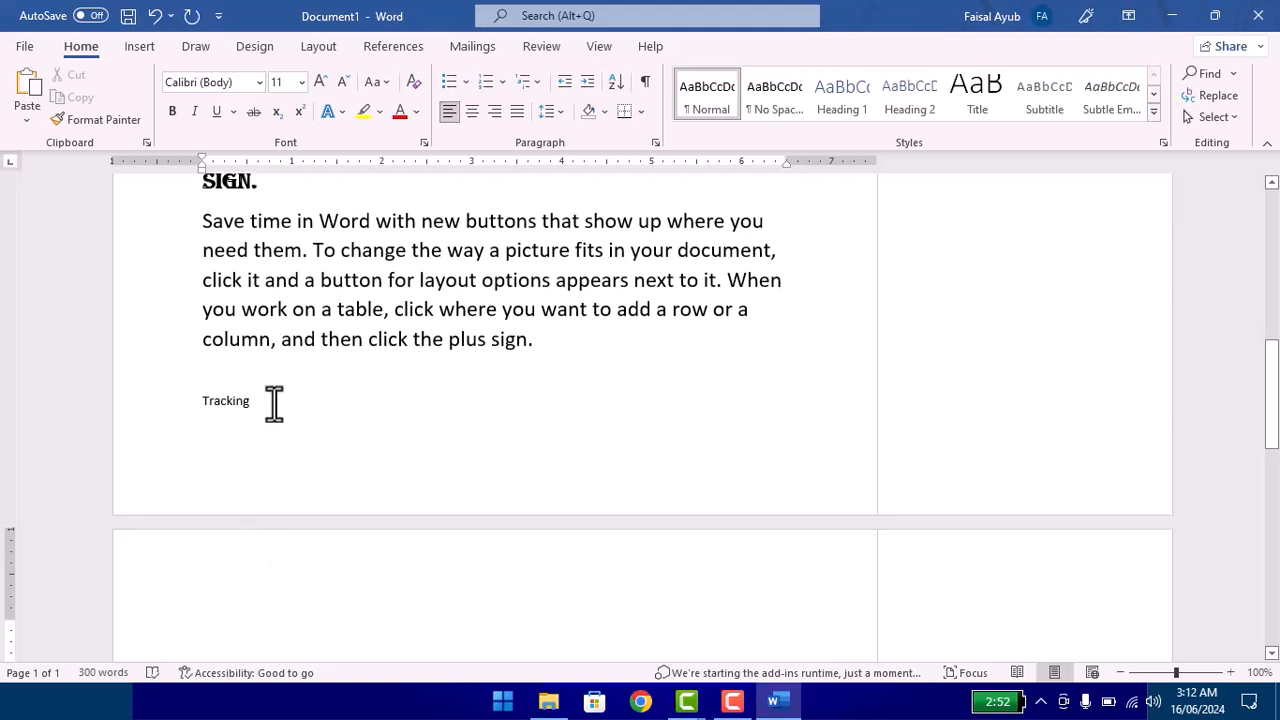
left_click_drag(274, 403, 106, 366)
triple_click(209, 396)
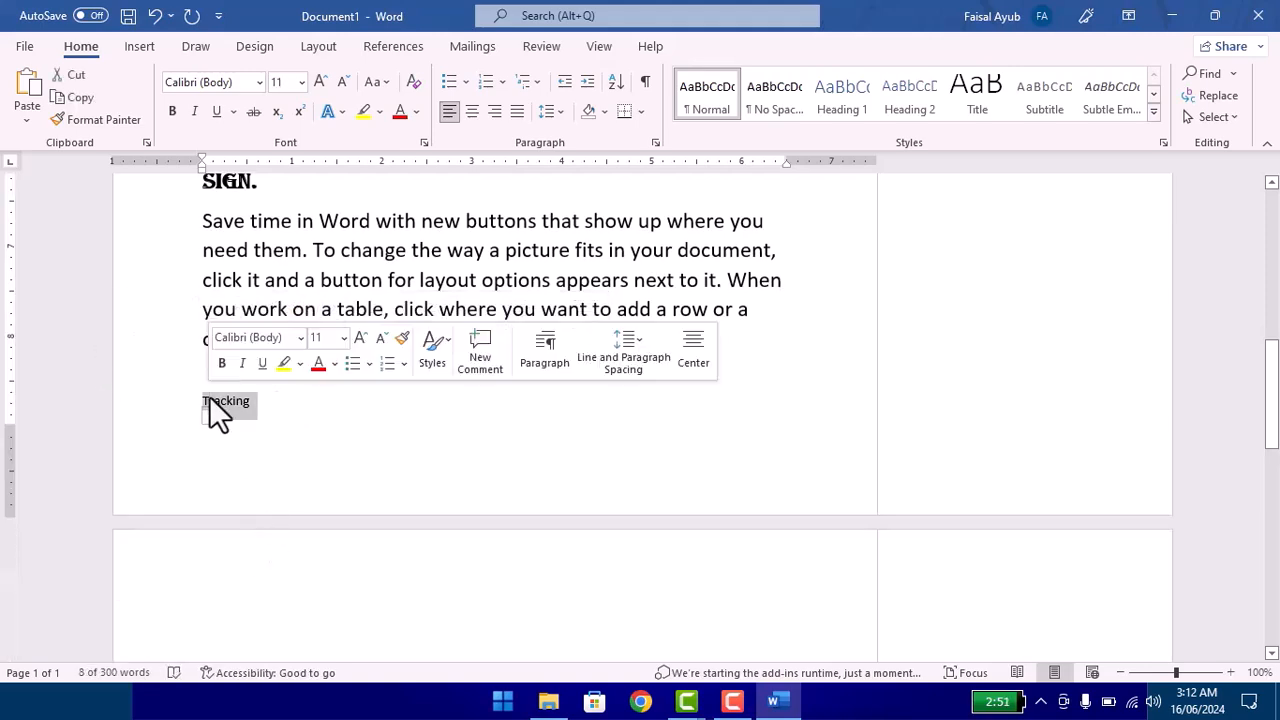
key("ctrl+shift+period")
key("ctrl+shift+period")
key("ctrl+shift+period")
key("ctrl+shift+period")
key("ctrl+shift+period")
key("ctrl+shift+period")
key("ctrl+shift+period")
key("ctrl+shift+period")
key("ctrl+shift+period")
key("ctrl+shift+period")
key("ctrl+shift+period")
key("ctrl+shift+period")
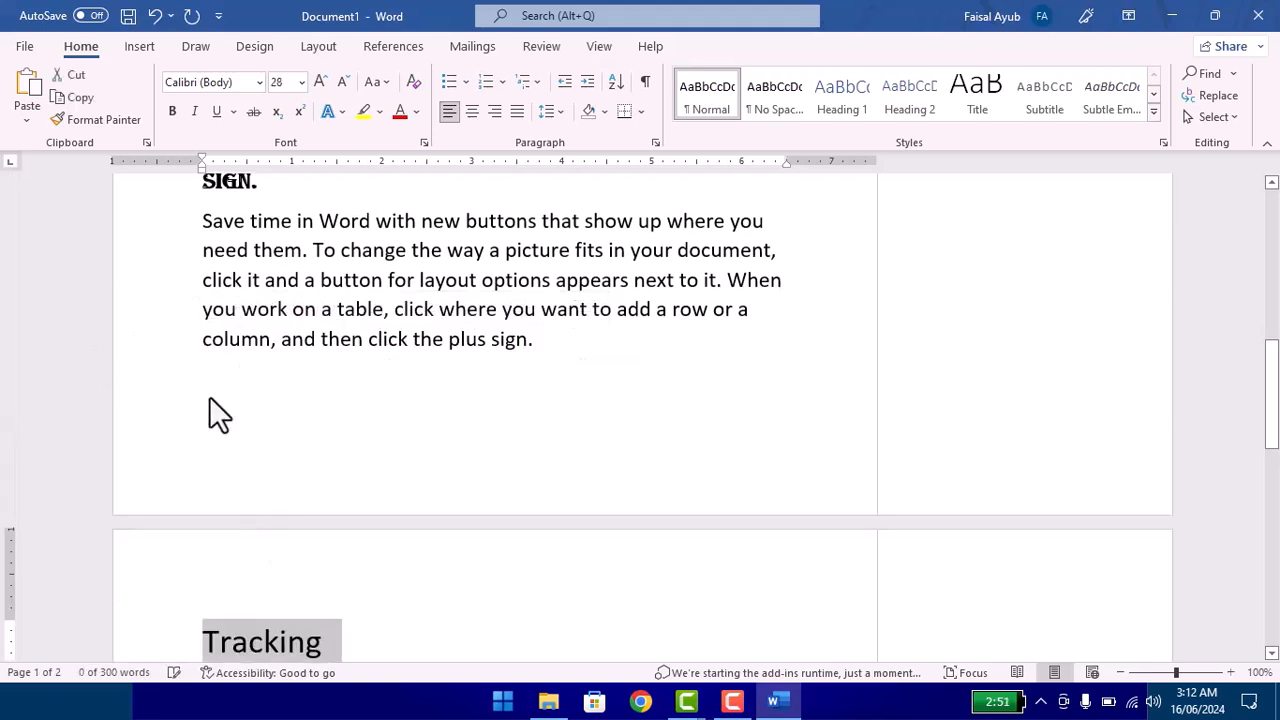
Step: Look up synonyms for "Tracking" in the Thesaurus, then close the Thesaurus pane
scroll(580, 628, "down", 5)
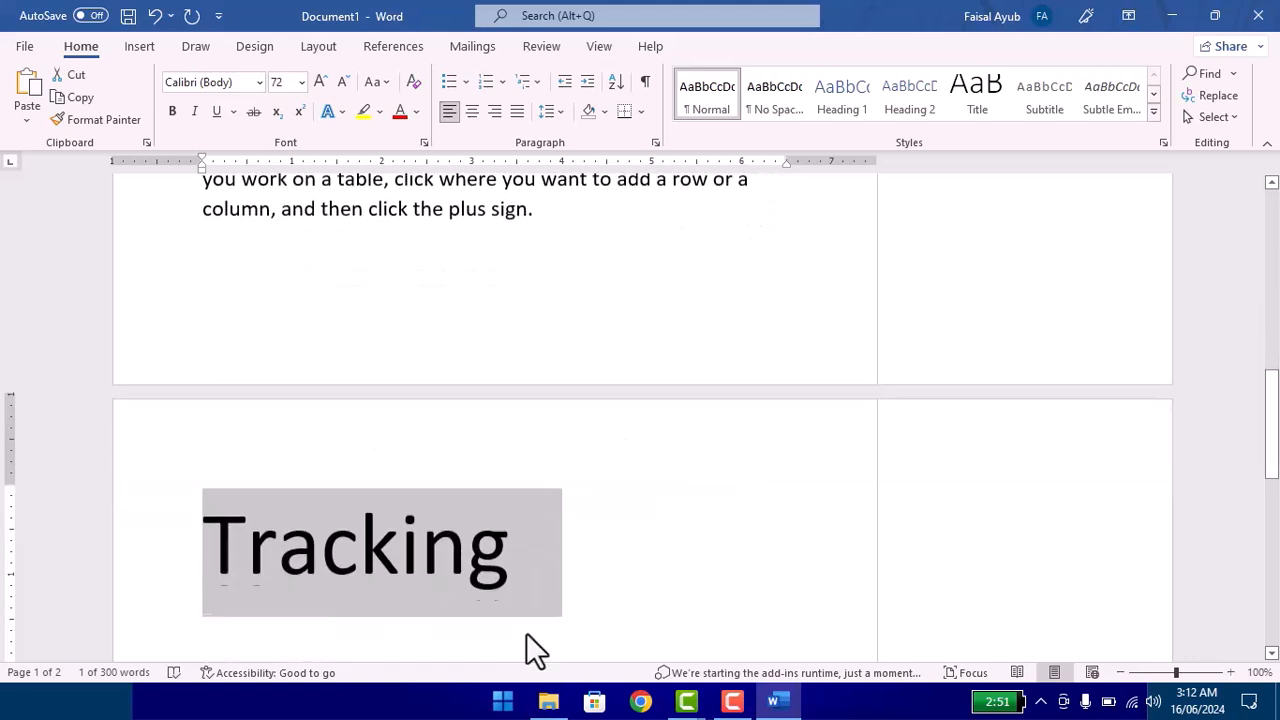
right_click(352, 350)
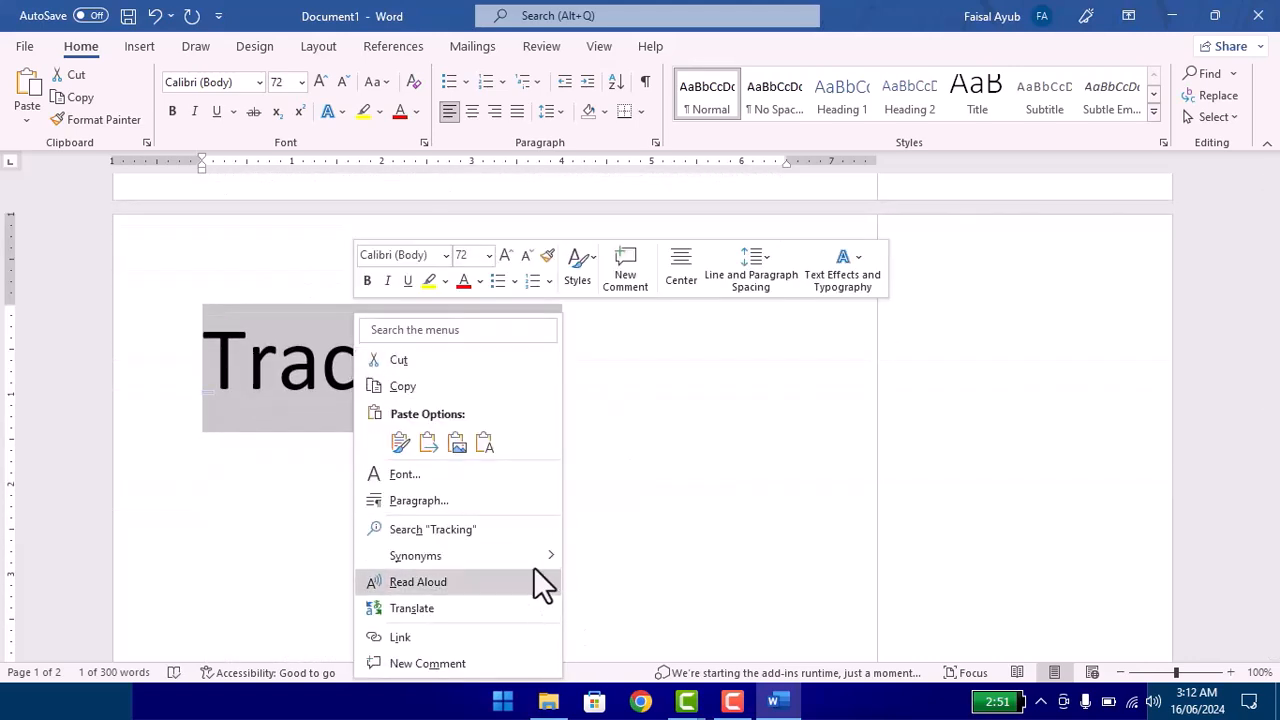
mouse_move(525, 550)
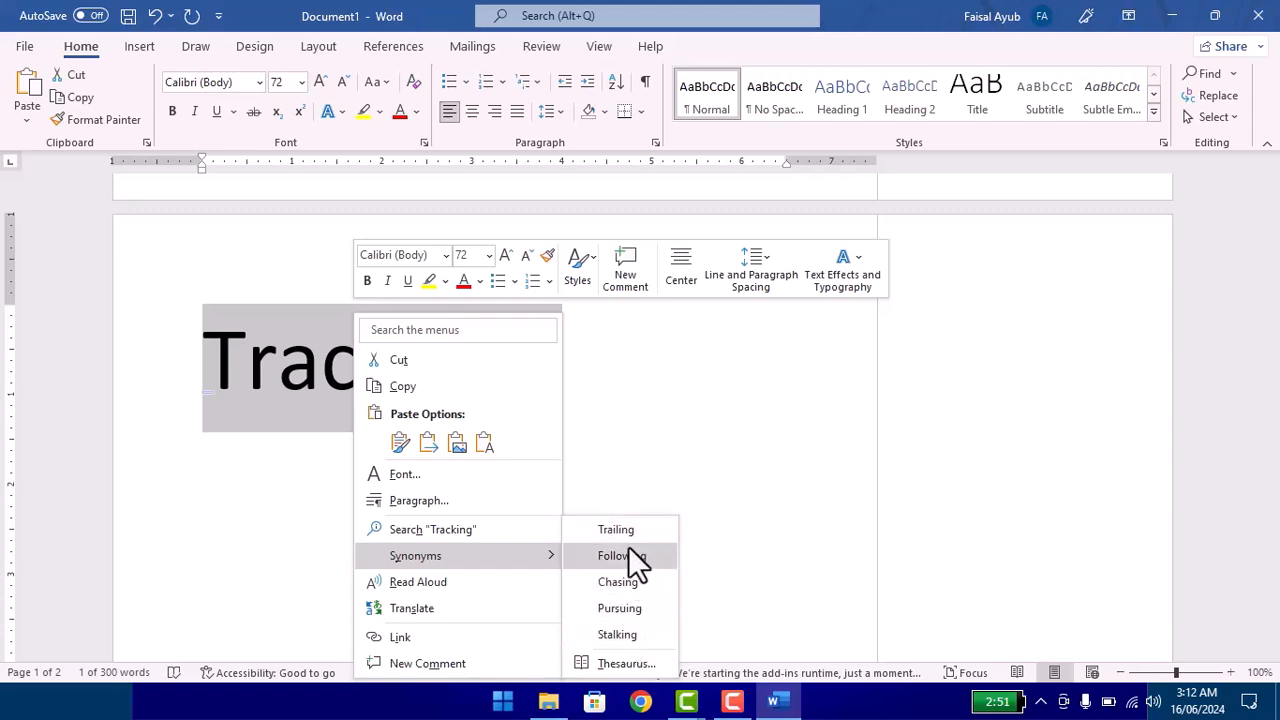
left_click(626, 663)
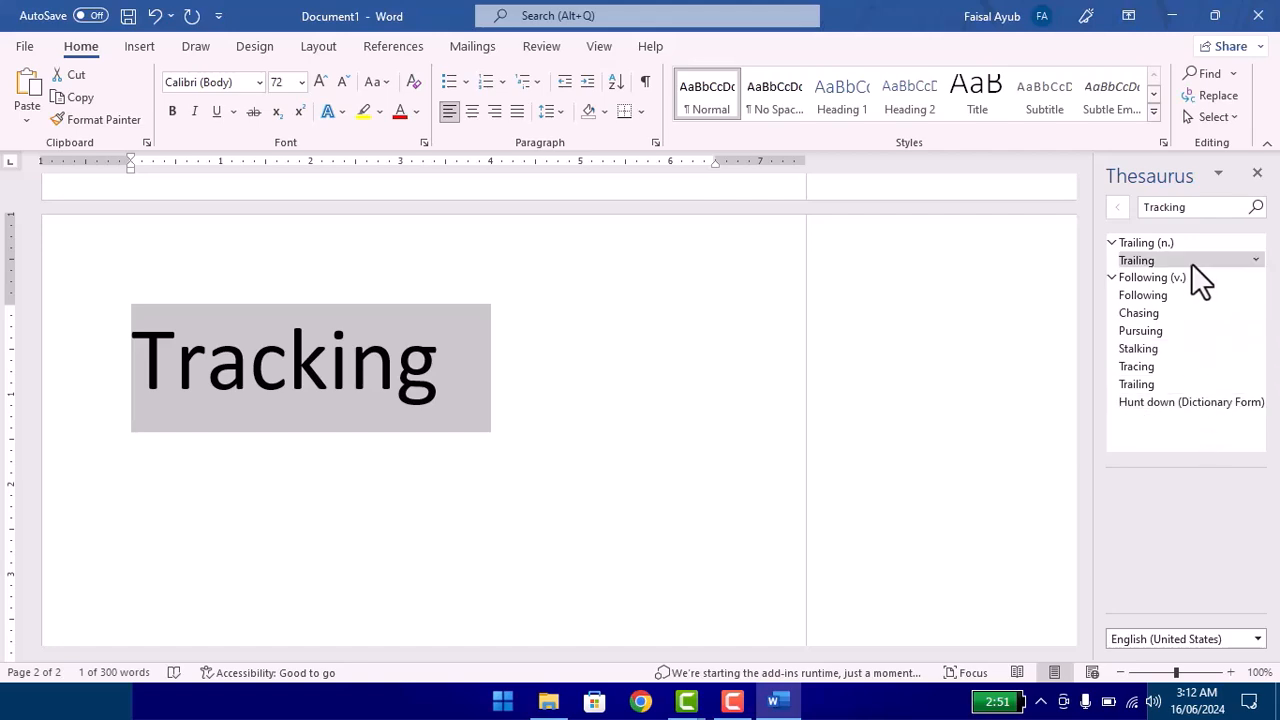
left_click(1257, 173)
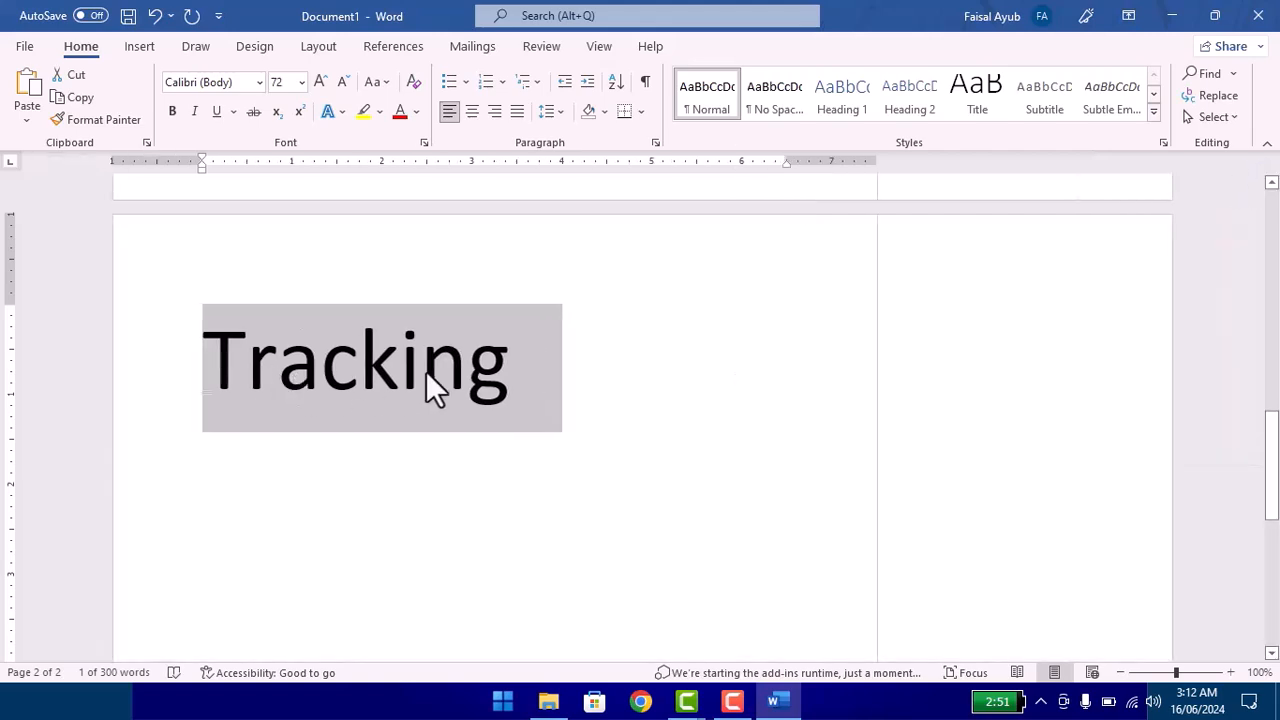
Step: Try to have the word "Tracking" read aloud
right_click(427, 372)
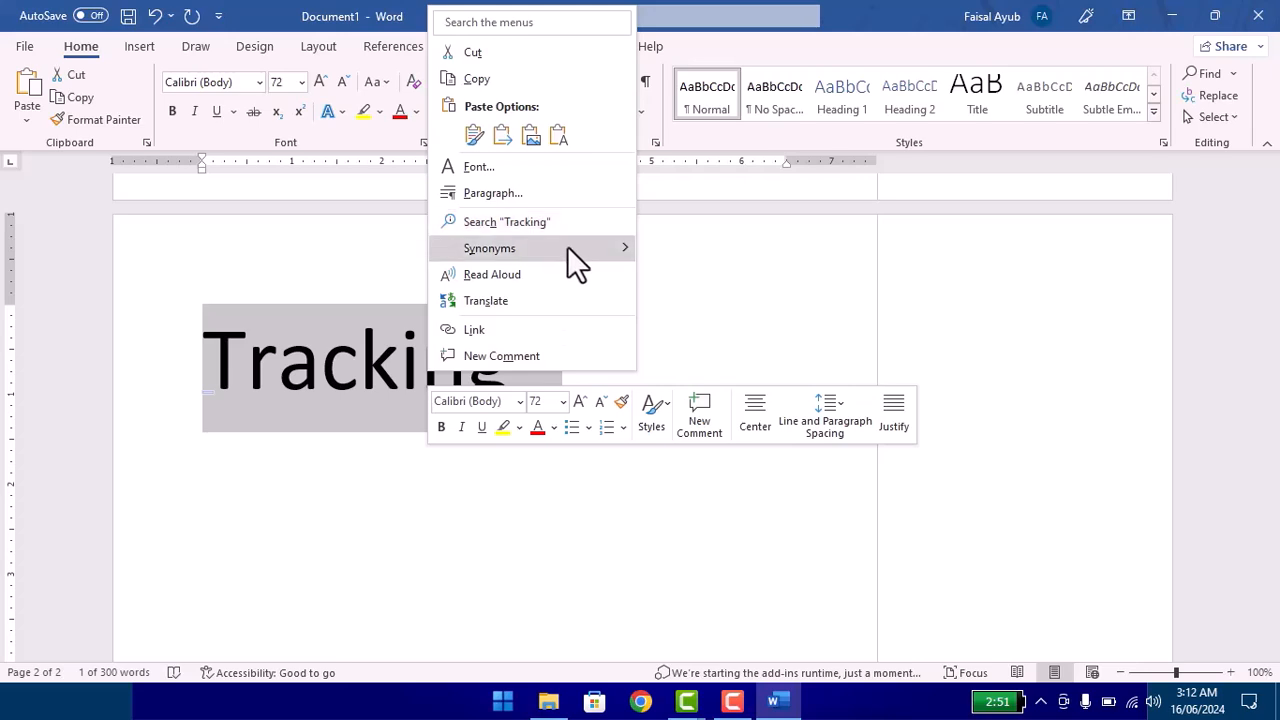
left_click(512, 278)
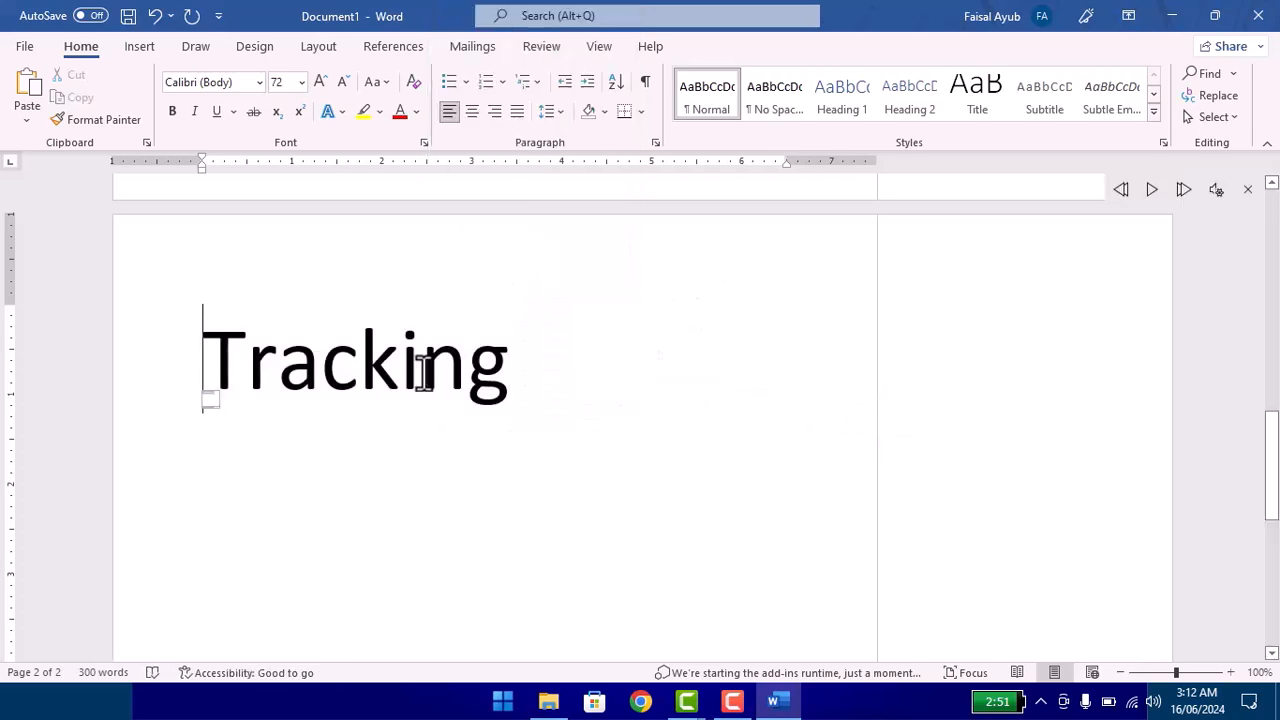
scroll(423, 371, "up", 8)
left_click_drag(556, 497, 177, 363)
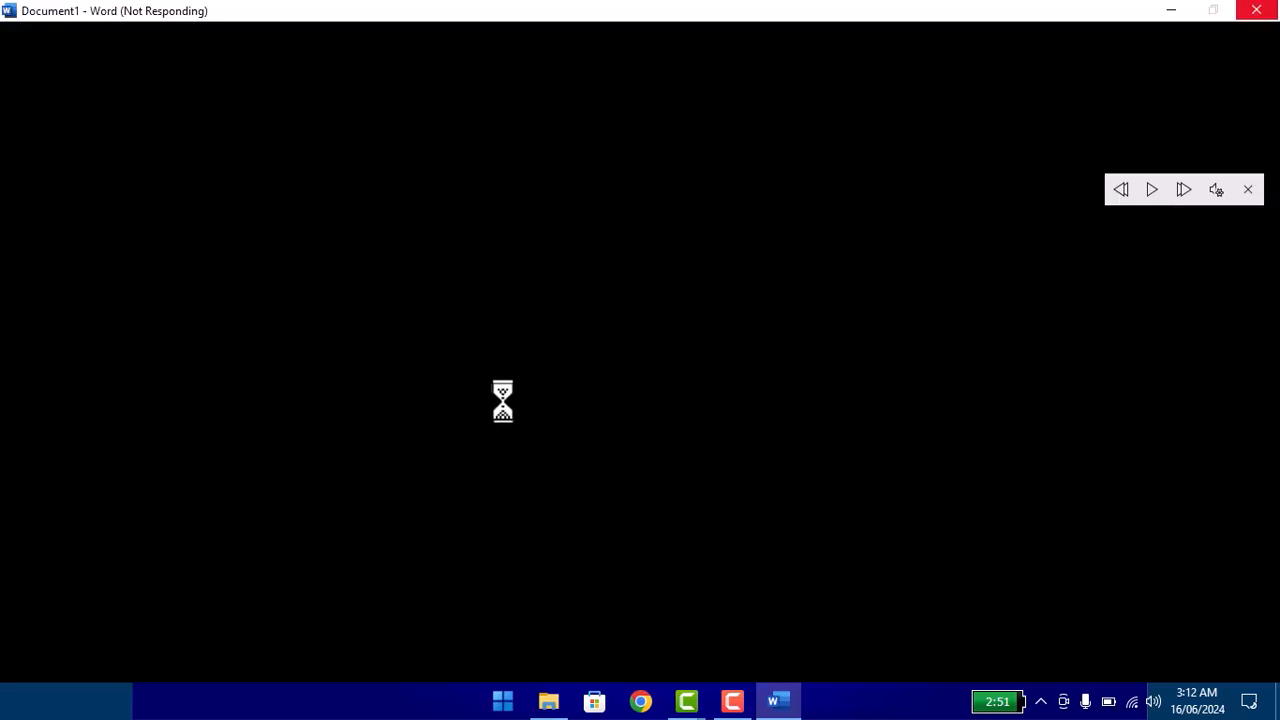
Step: Force the unresponsive Word to close, then relaunch it with a new blank document and dismiss the feedback pane
left_click(1251, 190)
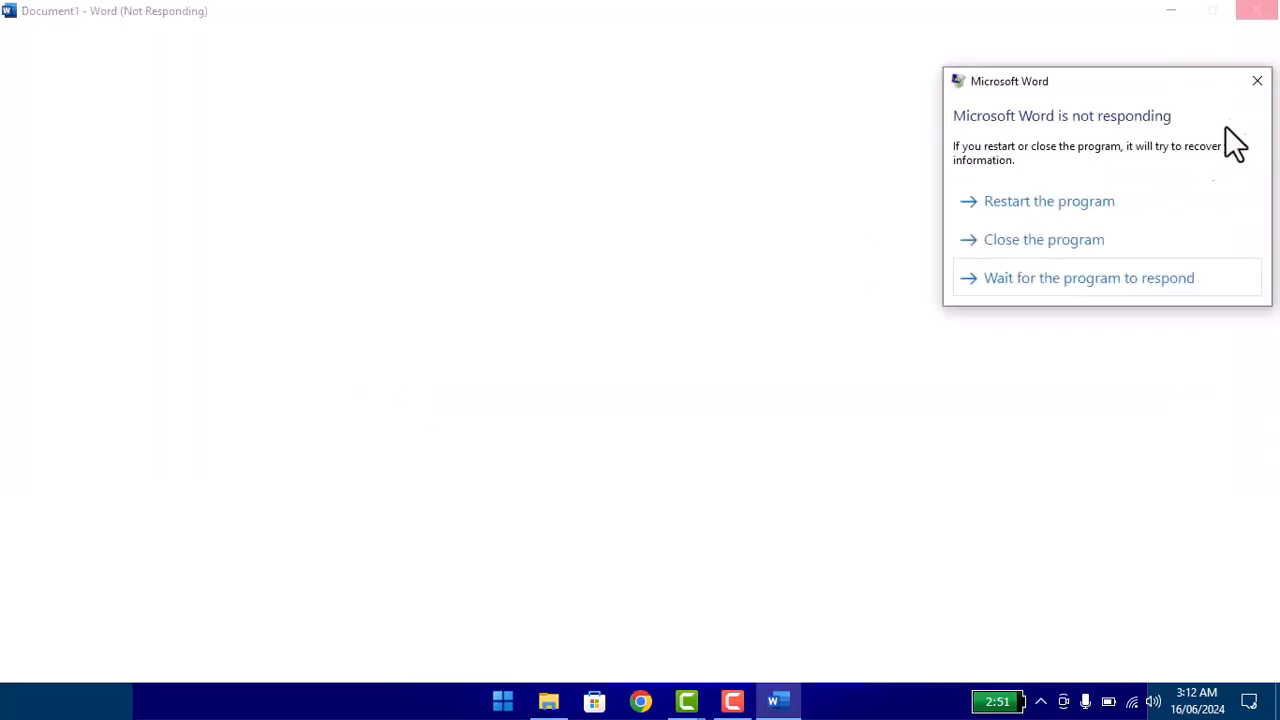
left_click(1066, 239)
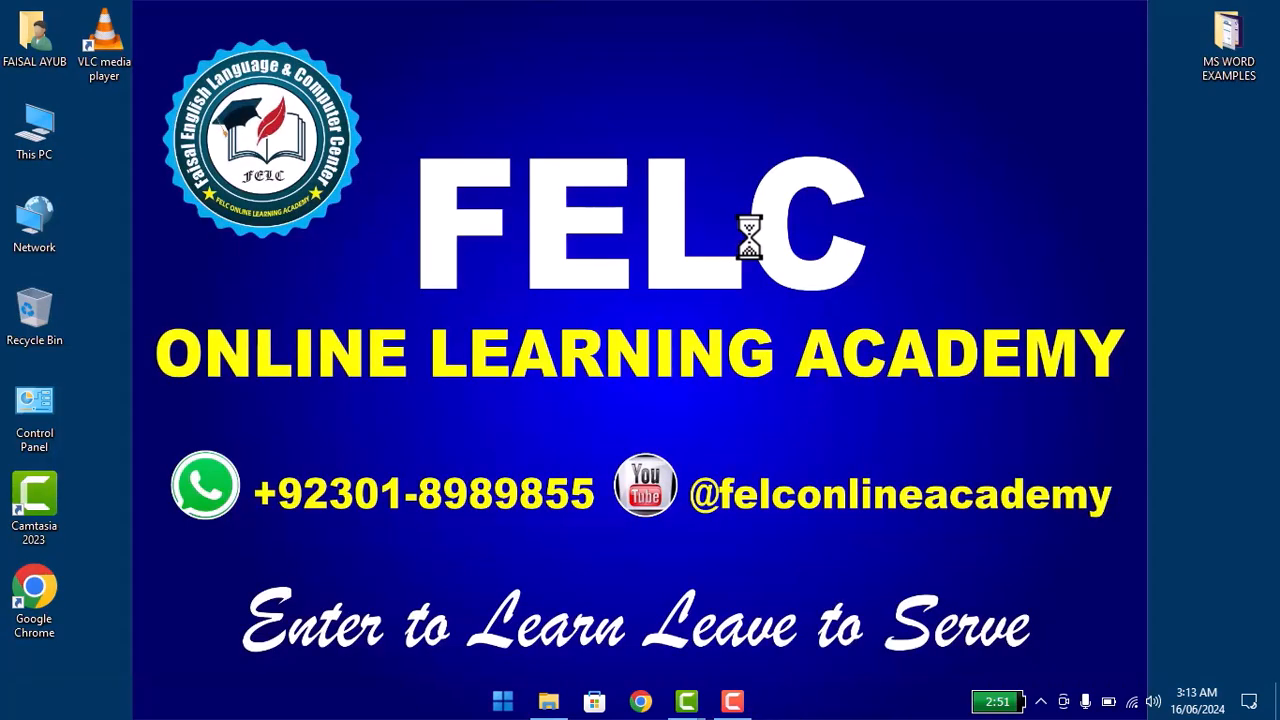
key("super+r")
key("Return")
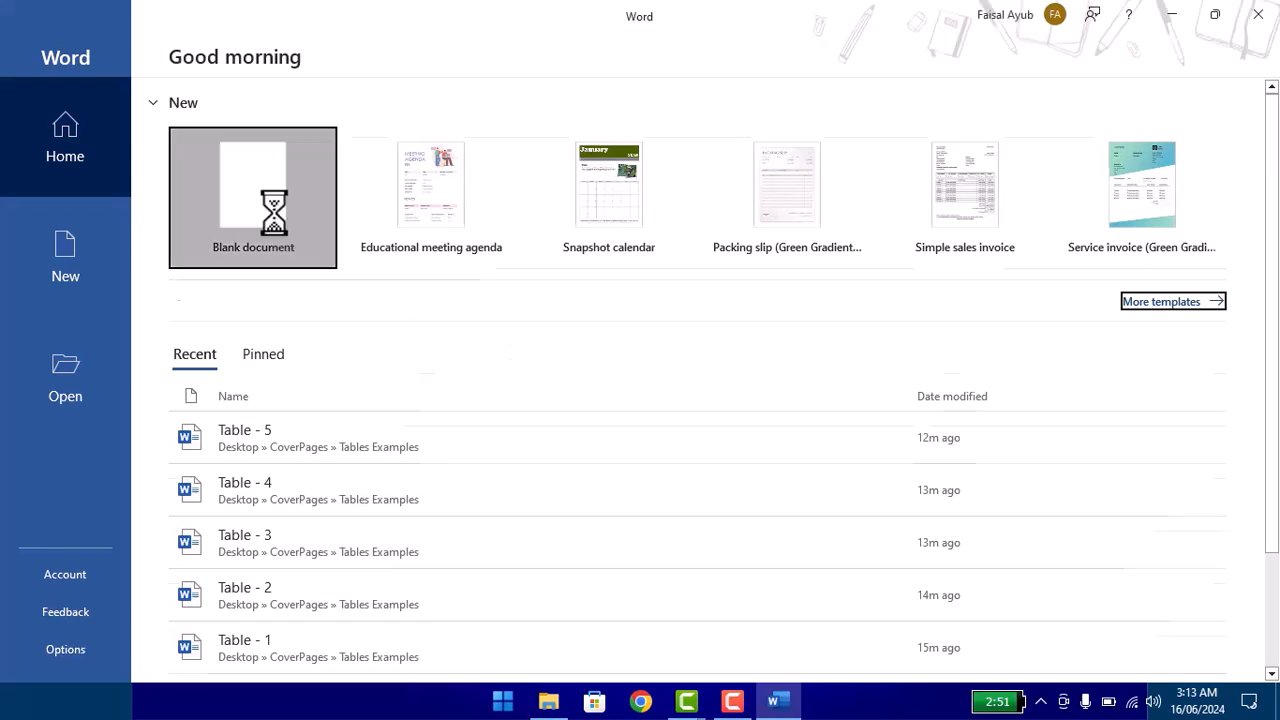
left_click(274, 216)
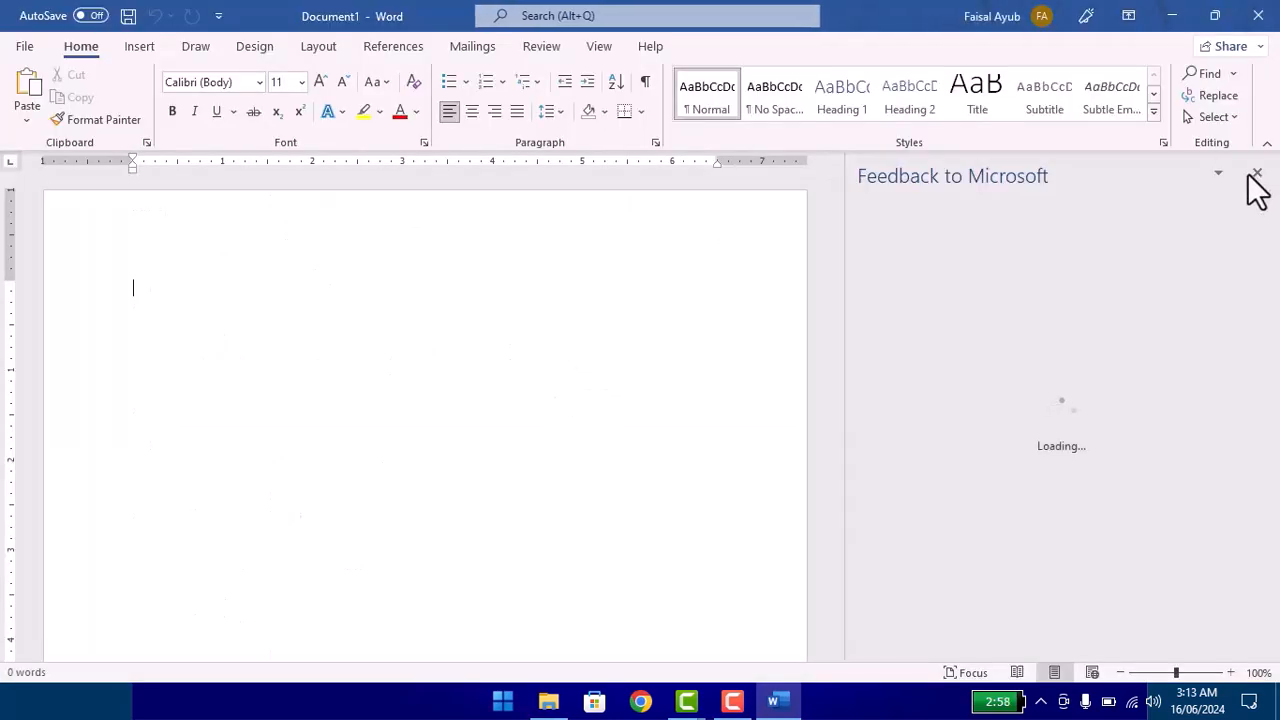
left_click(1257, 173)
Step: Generate sample paragraphs in the blank document with the =rand() formula
type("=ra")
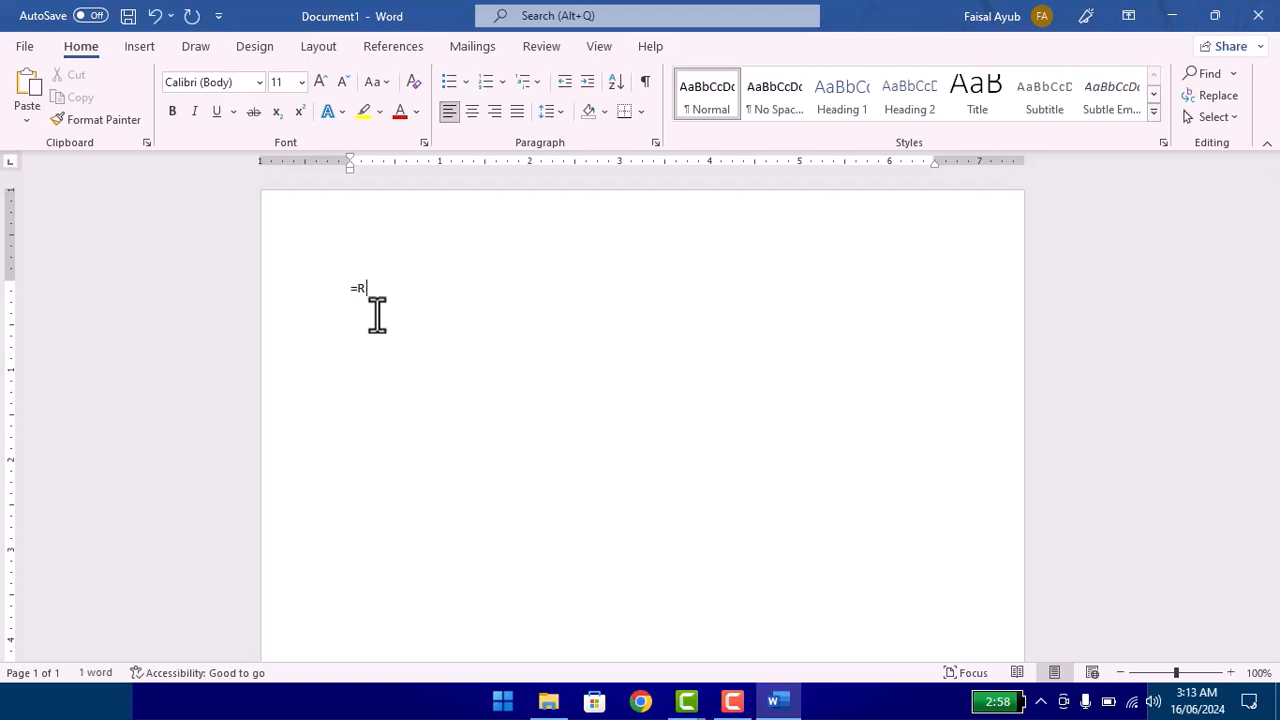
type("nd()")
key("Return")
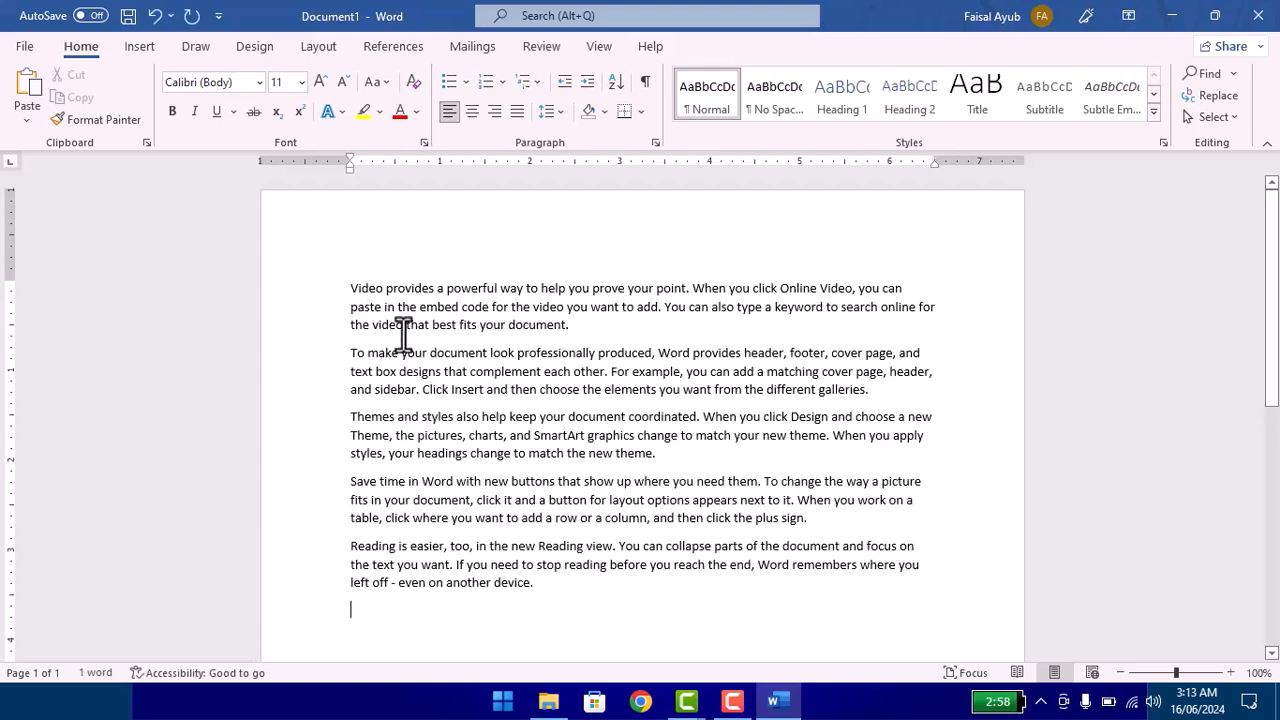
Step: Have the "Video provides" paragraph read aloud, then stop the playback
double_click(227, 282)
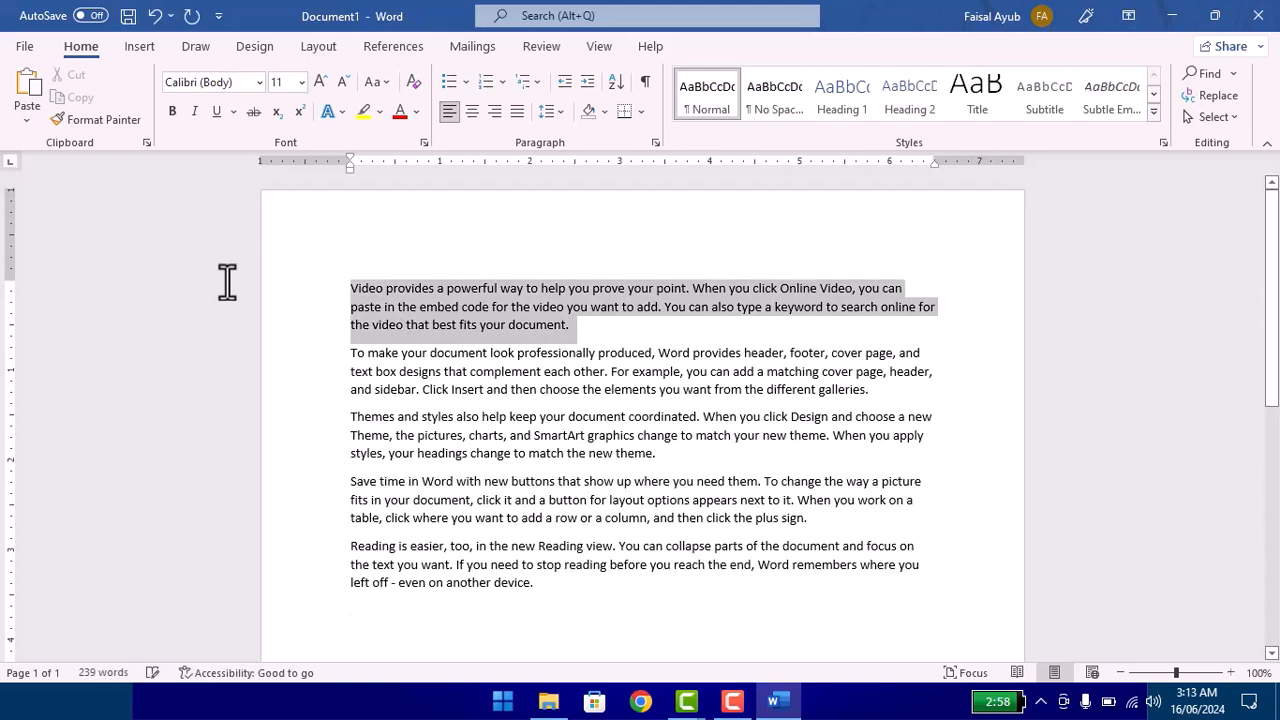
right_click(451, 317)
left_click(587, 583)
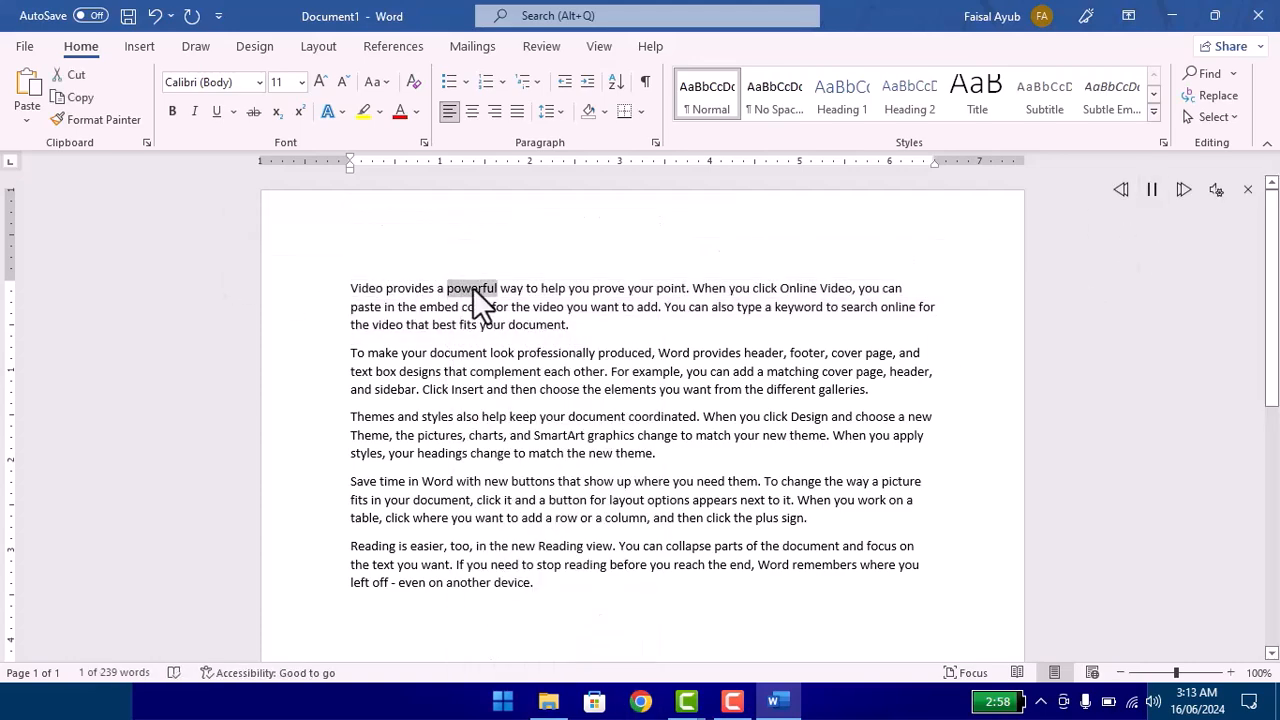
left_click(1248, 192)
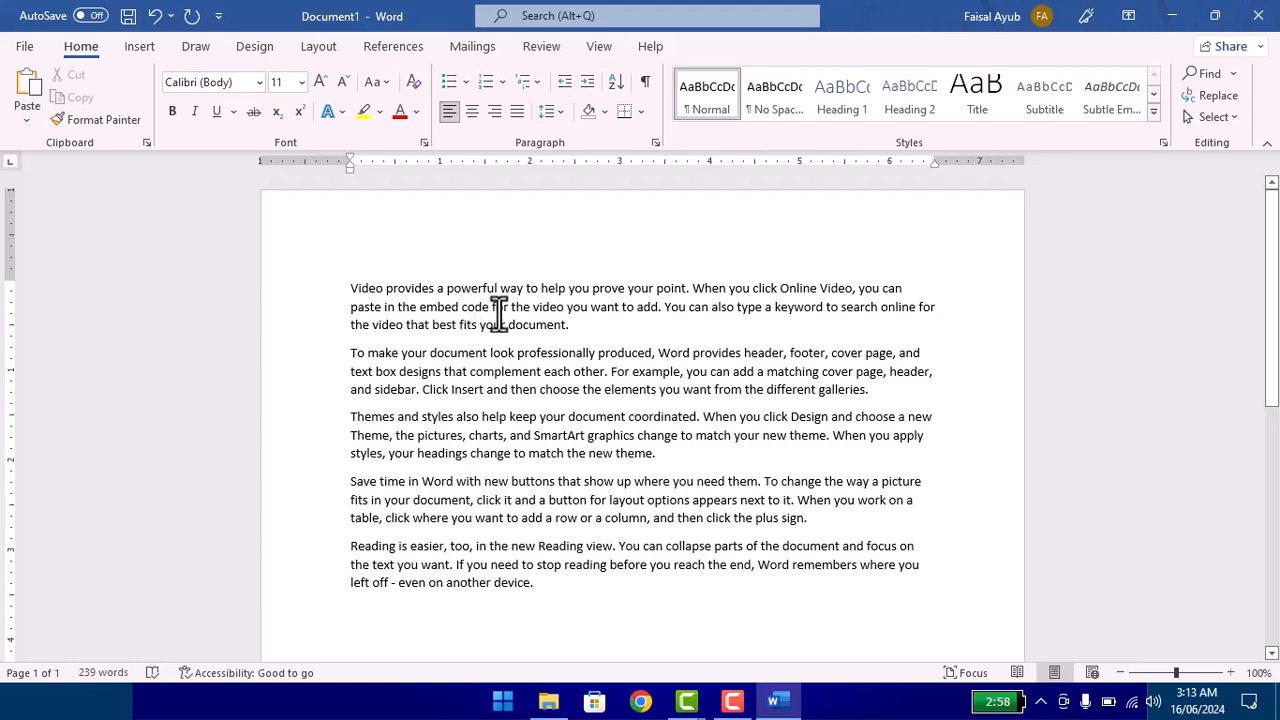
Step: Try to translate the "Video provides" paragraph from English to Urdu with the Translator, swapping the text direction twice
triple_click(408, 294)
right_click(415, 297)
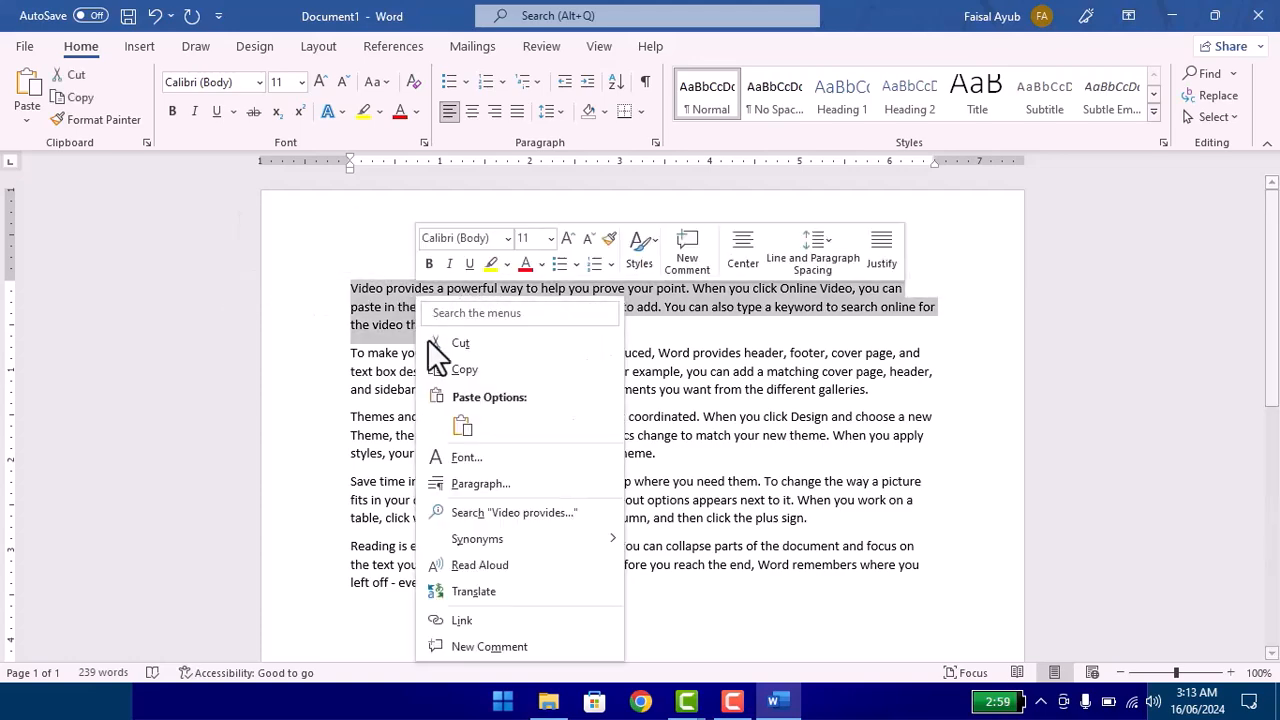
left_click(508, 592)
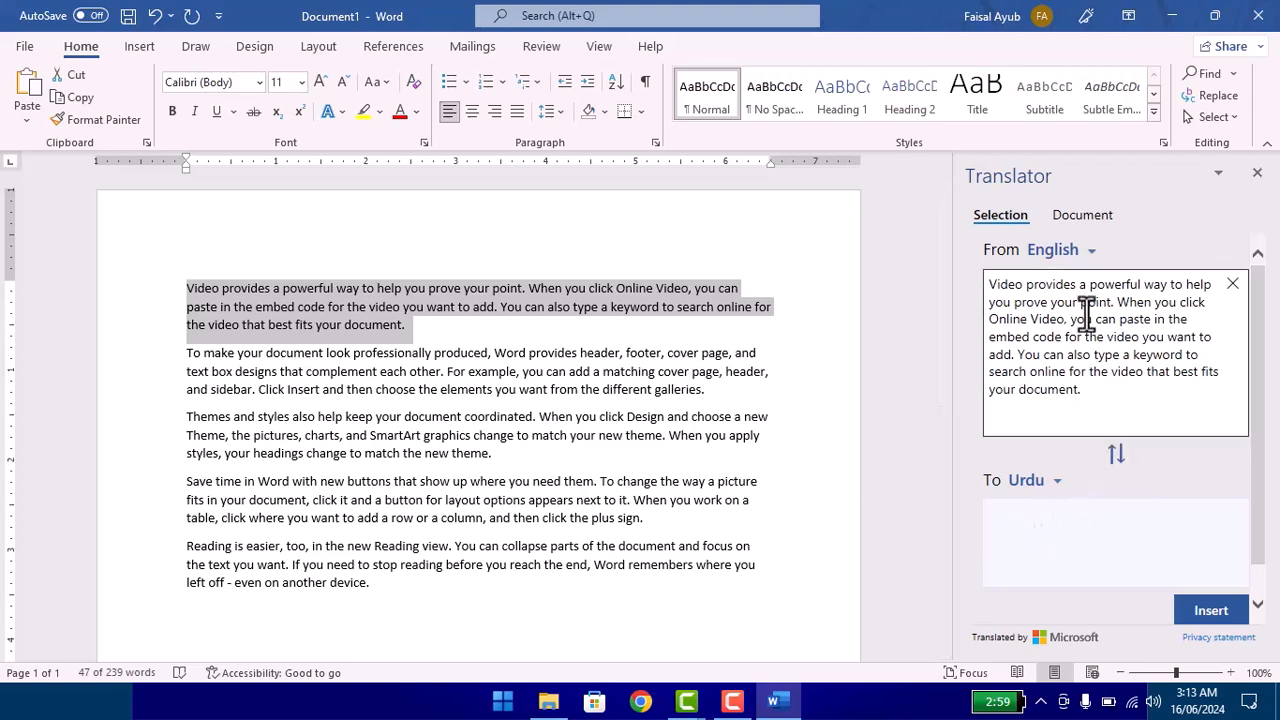
left_click(1116, 455)
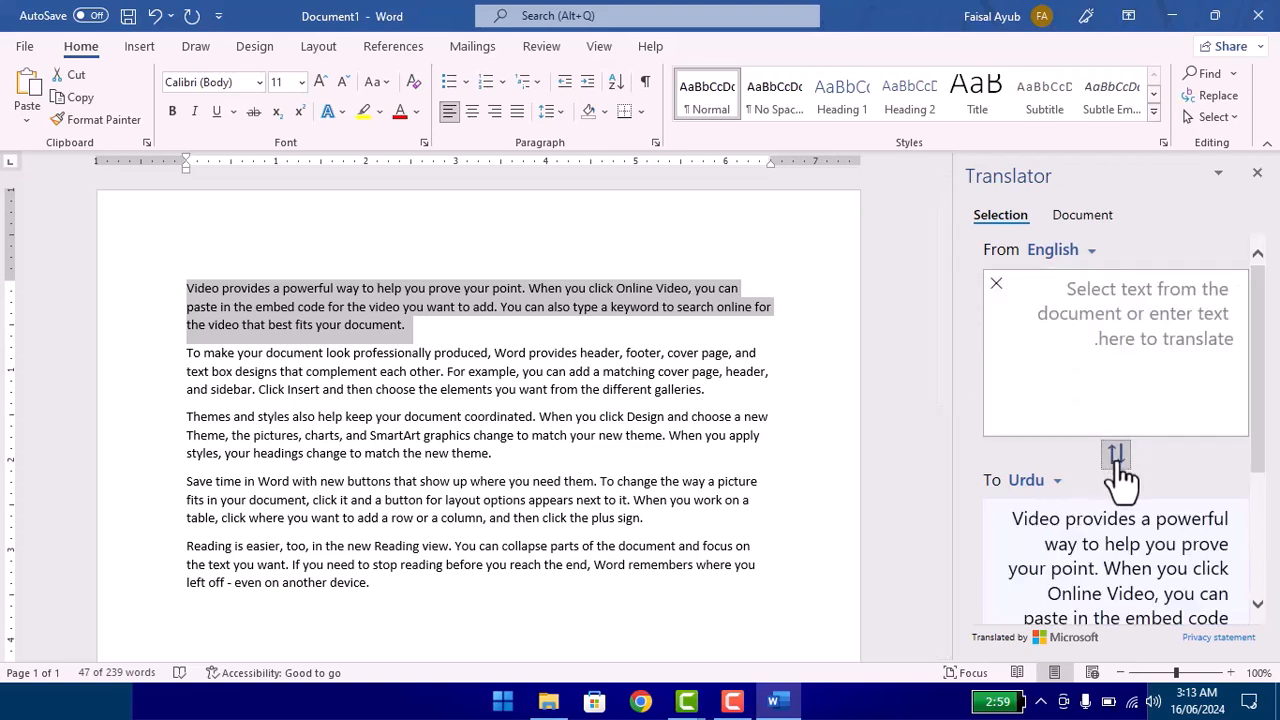
left_click(1116, 455)
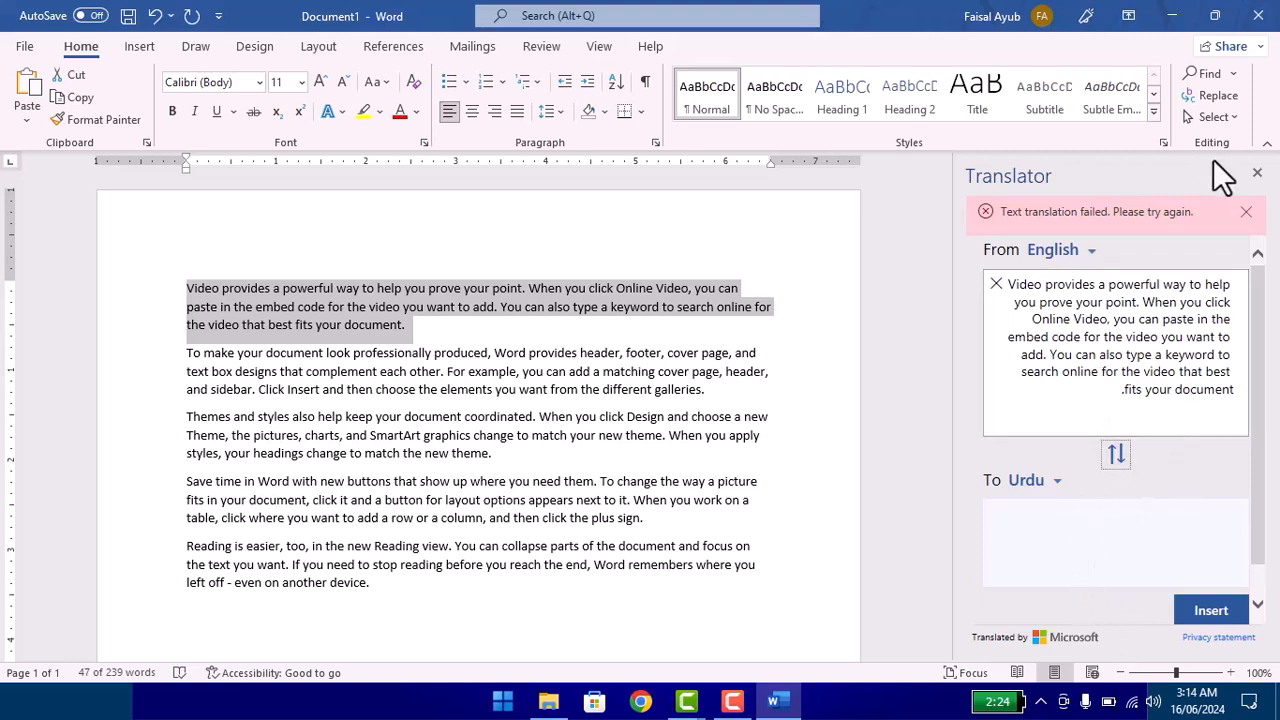
Step: Dismiss the translation error, view the Translator's whole-document options, then return to the selection options and close the pane
left_click(1246, 211)
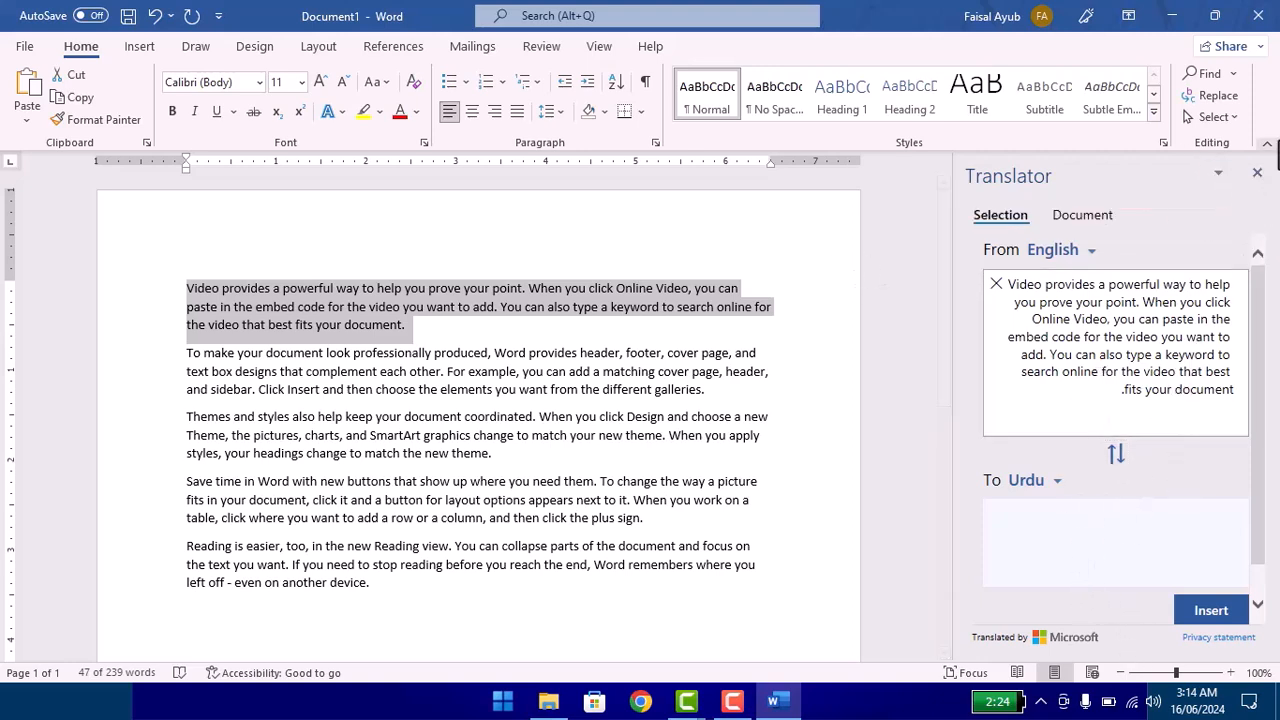
left_click(1060, 222)
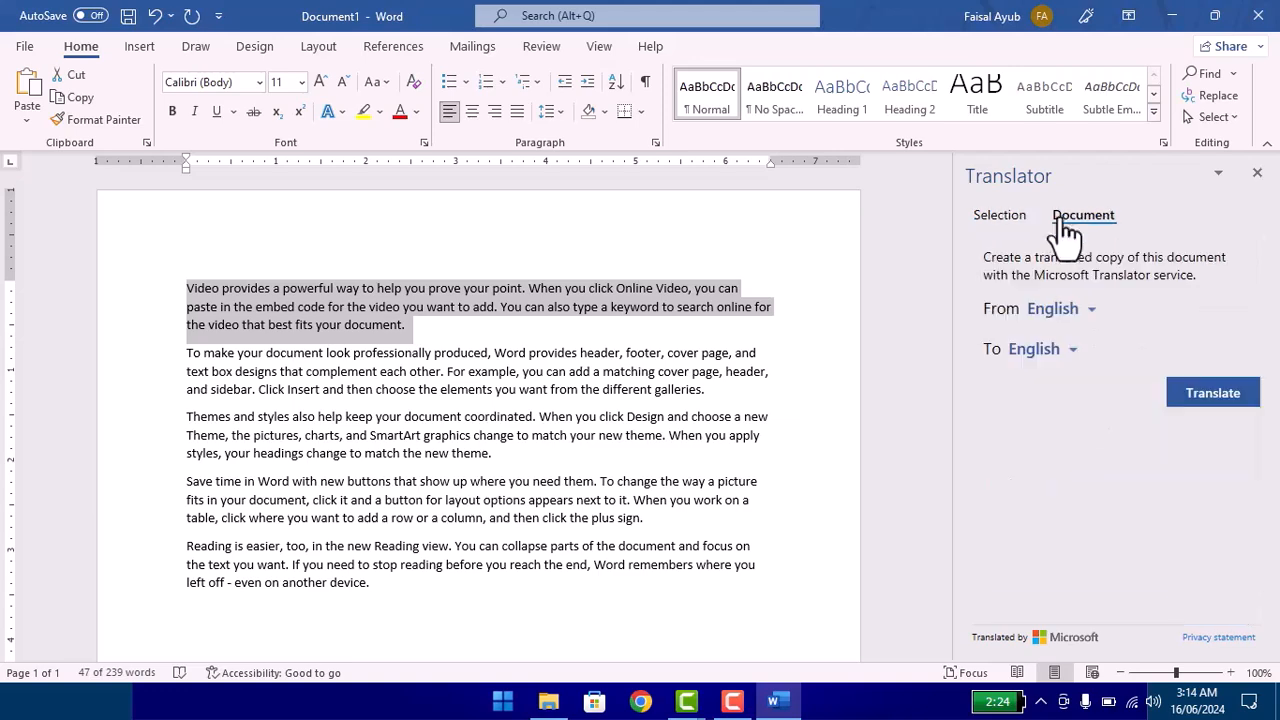
left_click(998, 222)
left_click(1145, 390)
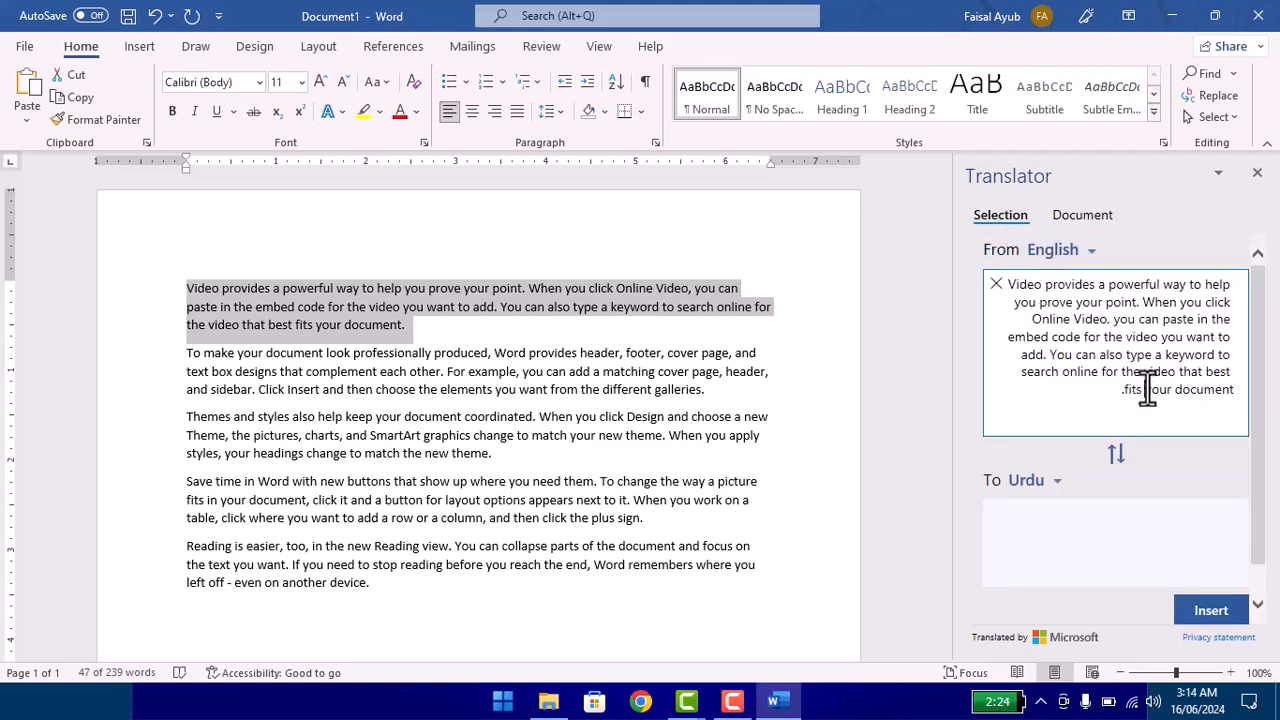
left_click(1257, 172)
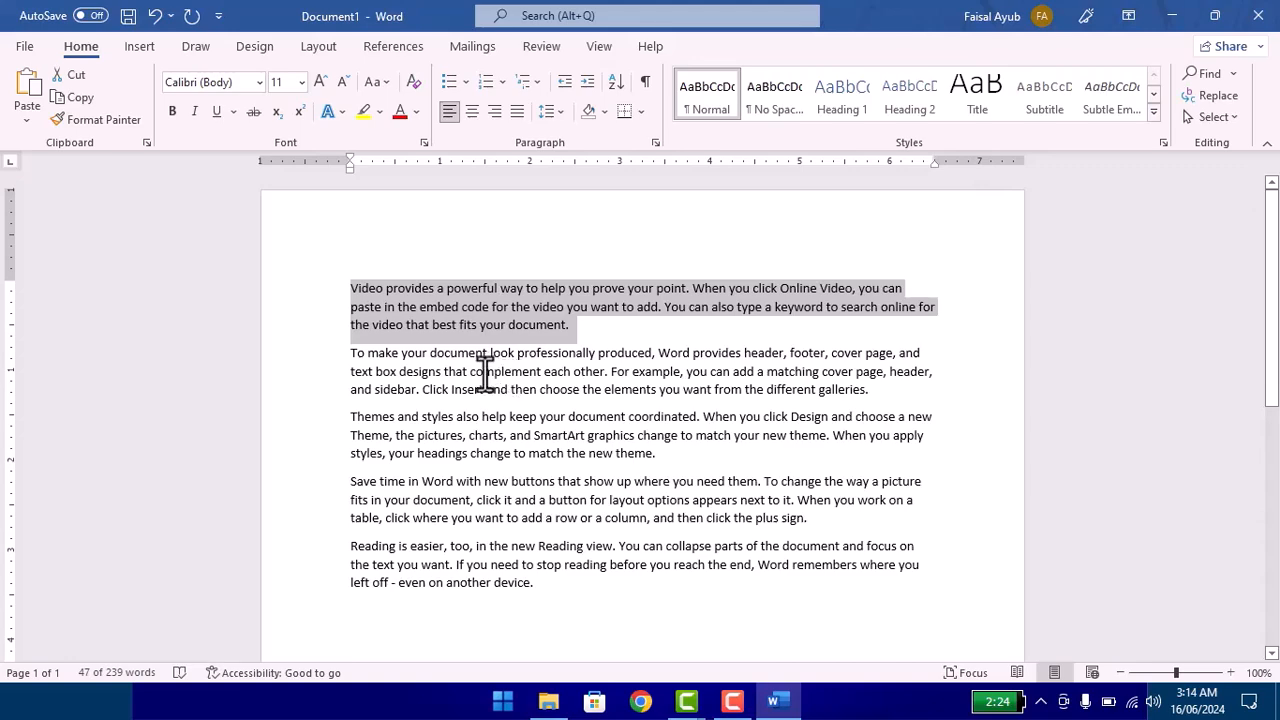
Step: View the Insert Hyperlink options for the "Video provides" paragraph, then cancel without adding a link
left_click(572, 325)
right_click(490, 305)
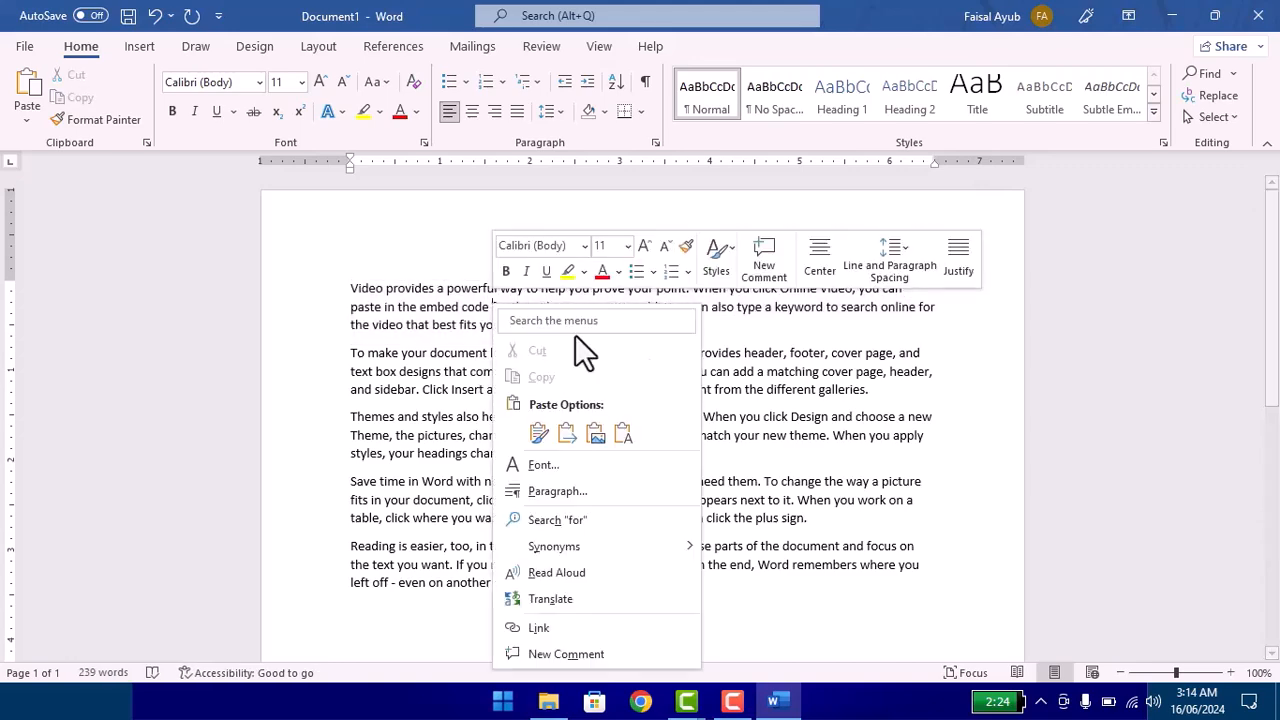
left_click(571, 323)
double_click(265, 290)
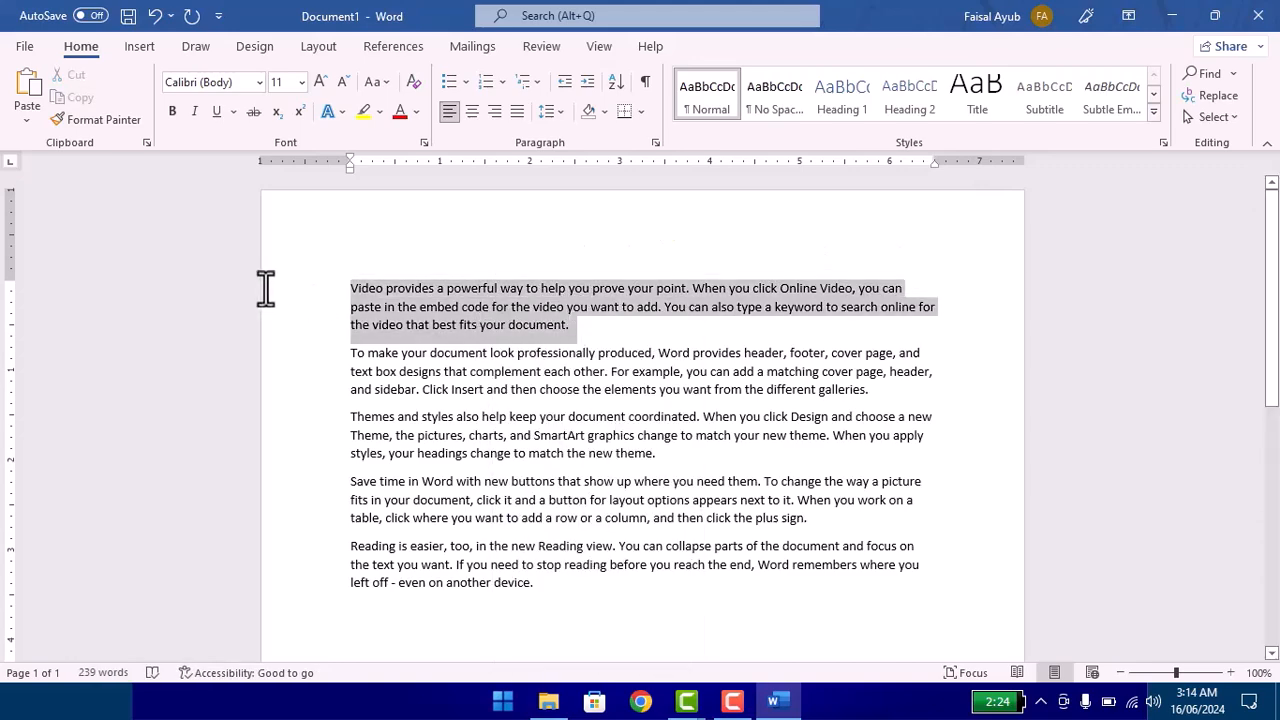
right_click(449, 307)
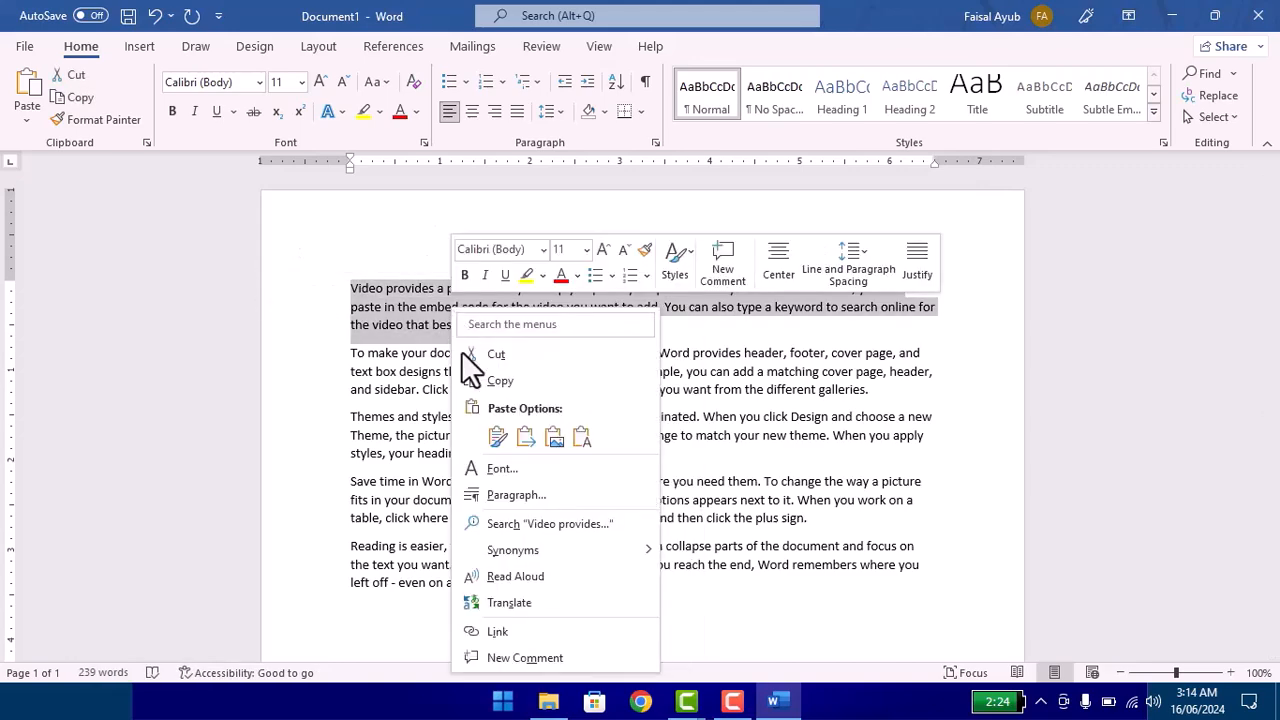
left_click(579, 629)
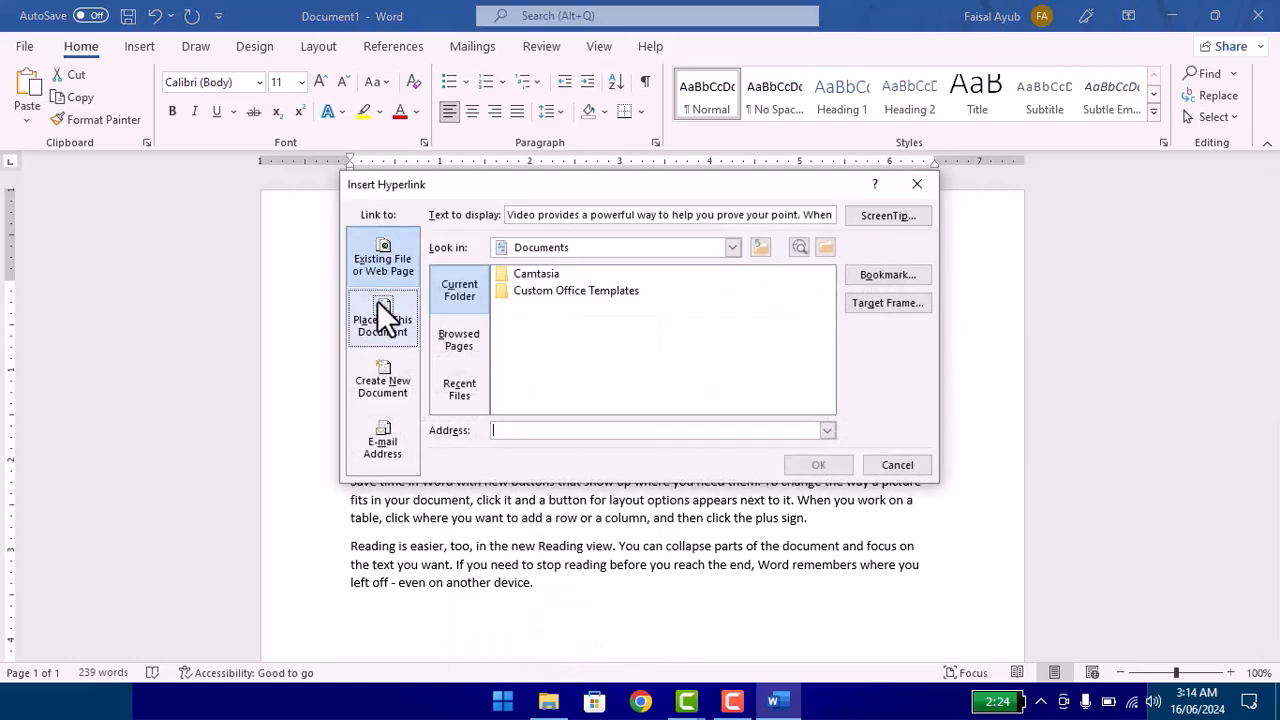
left_click(883, 461)
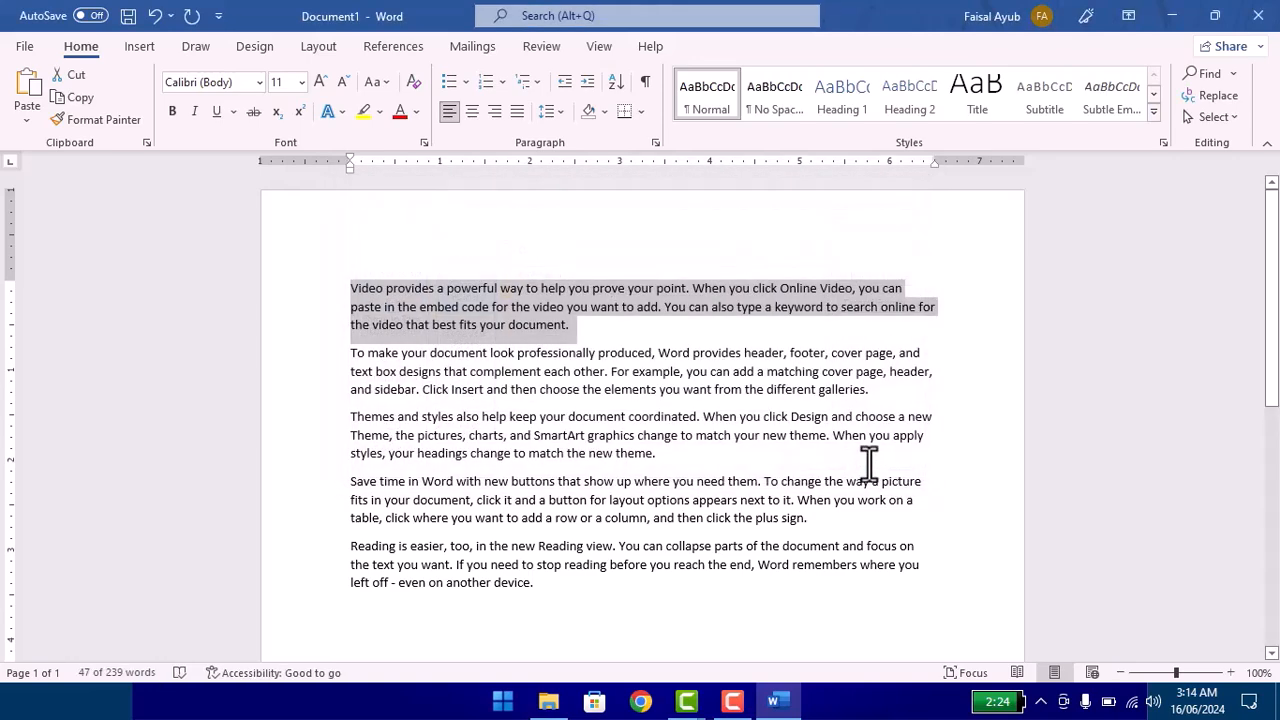
Step: Attach an empty comment to the word "for" in the first paragraph, then remove it
left_click(491, 303)
right_click(493, 305)
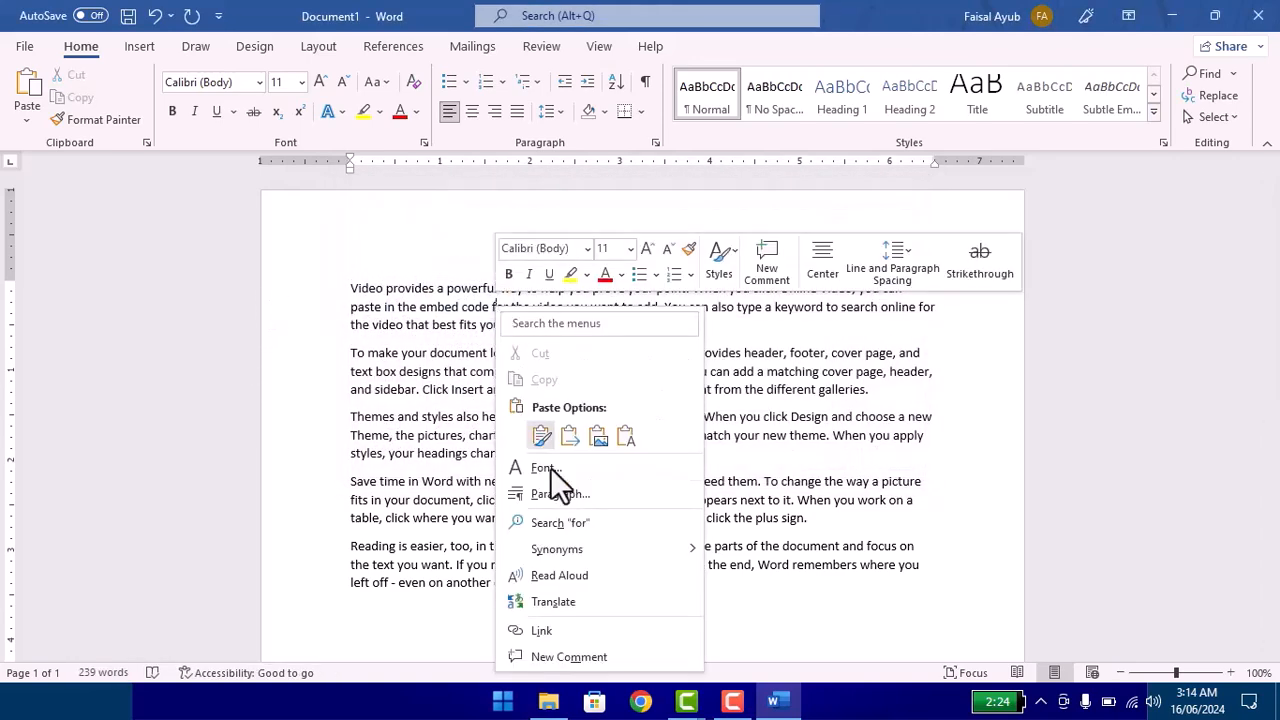
left_click(592, 658)
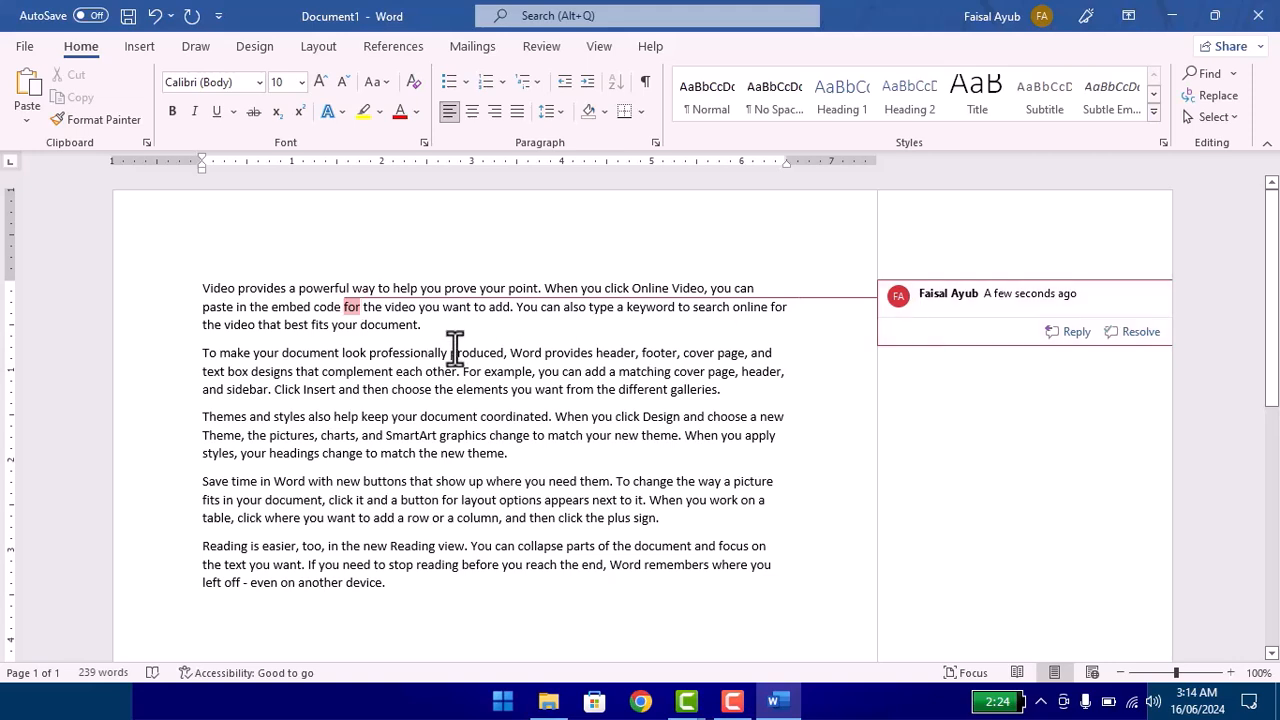
left_click(502, 352)
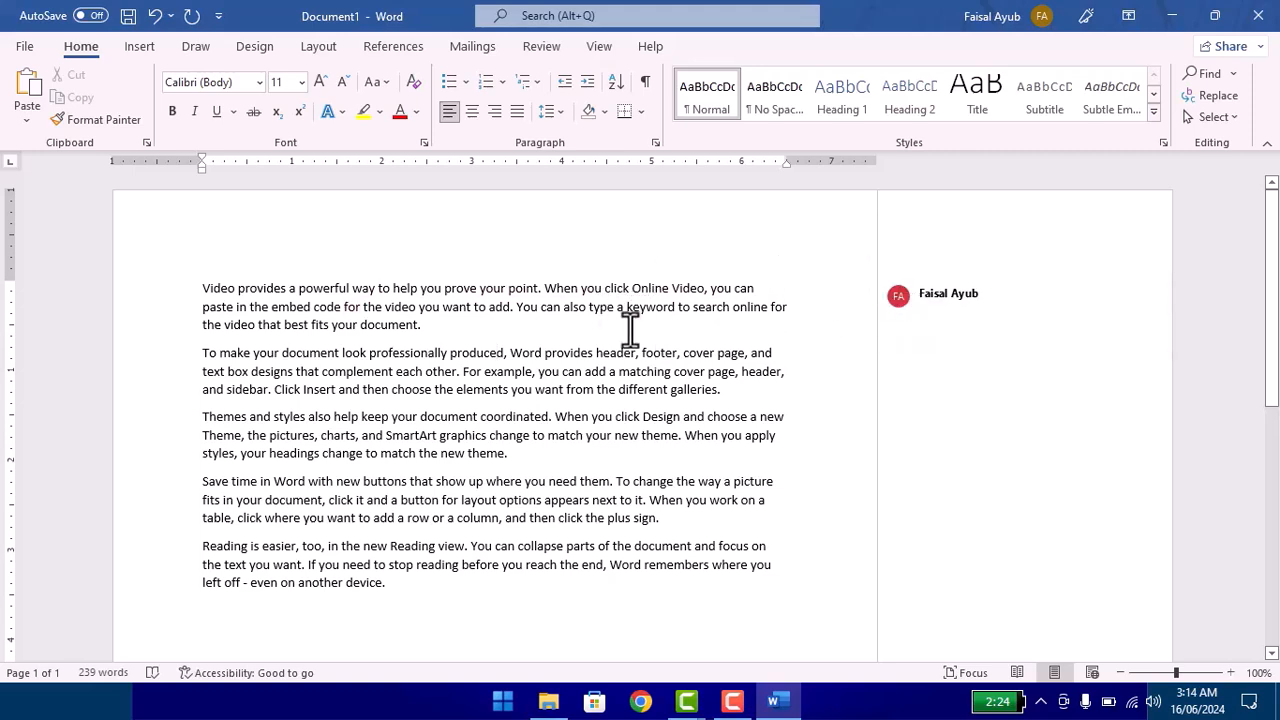
left_click(637, 436)
Step: Search the context menu commands for "forma" at the word "video" in the first paragraph and open Format Text Effects
right_click(558, 308)
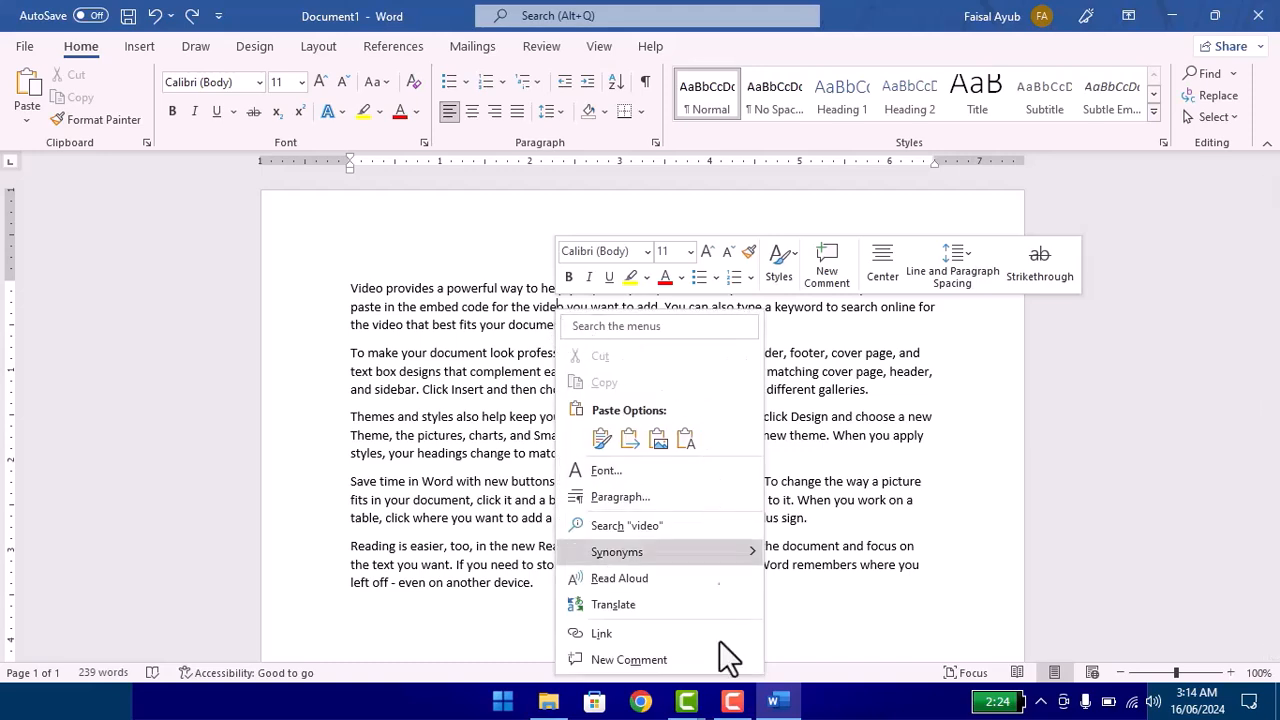
left_click(587, 326)
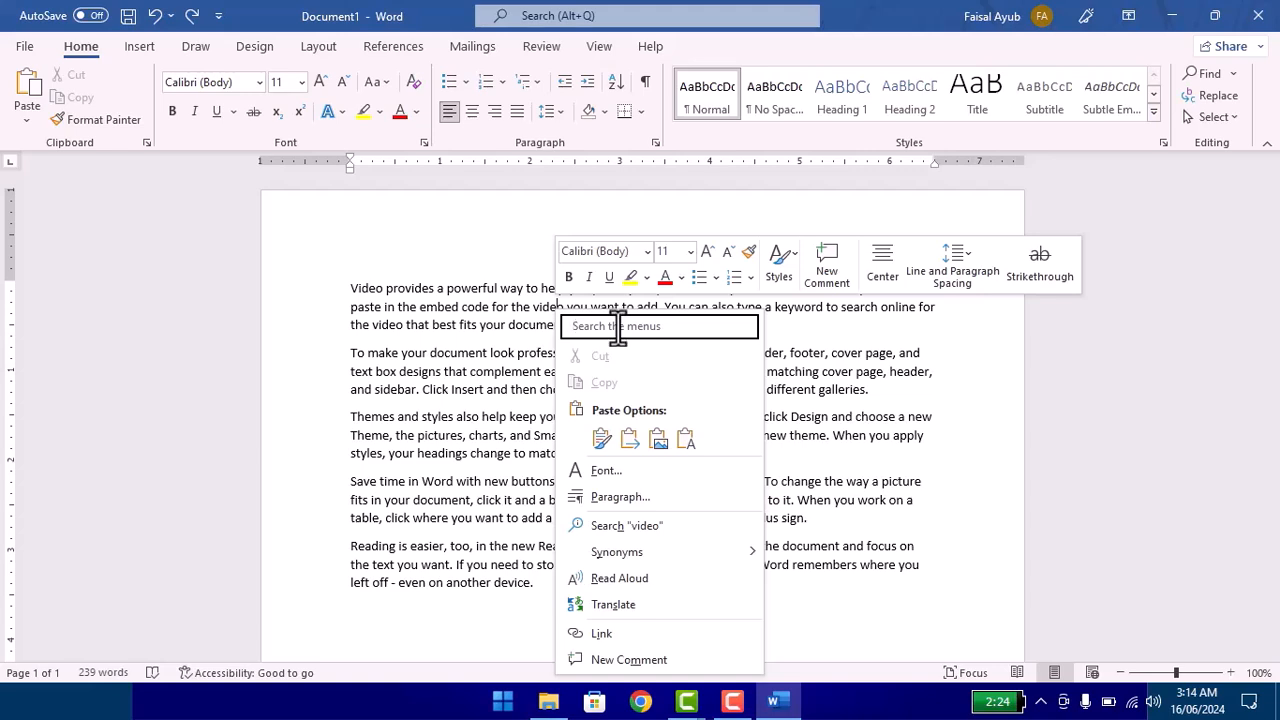
type("forma")
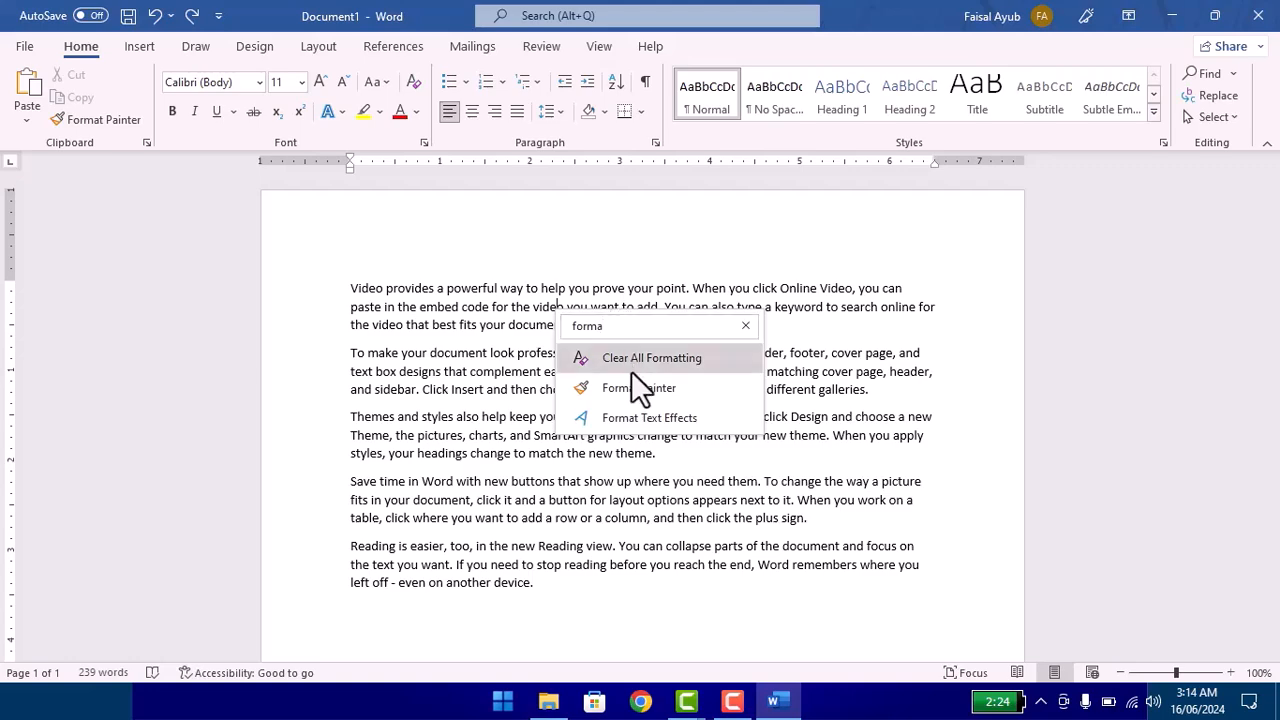
left_click(638, 421)
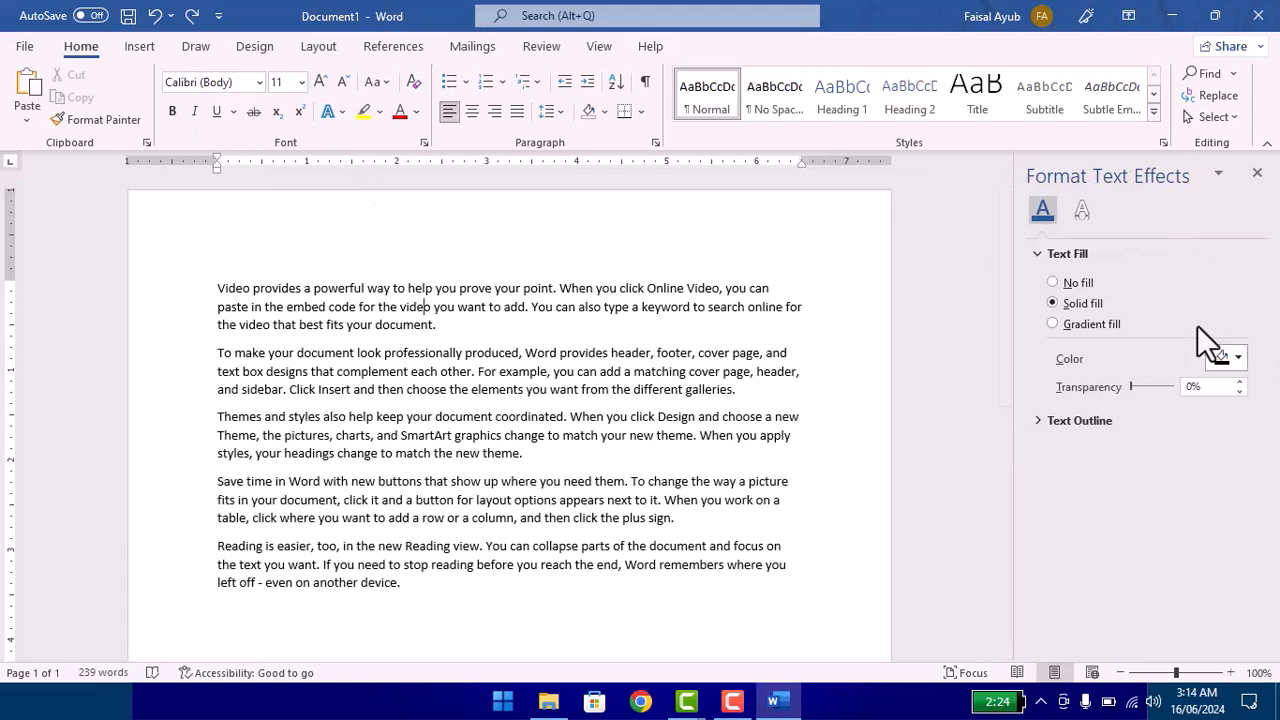
Step: Apply a gradient text fill to "video" with a red first stop and a green second stop, then close the effects pane
left_click(1065, 328)
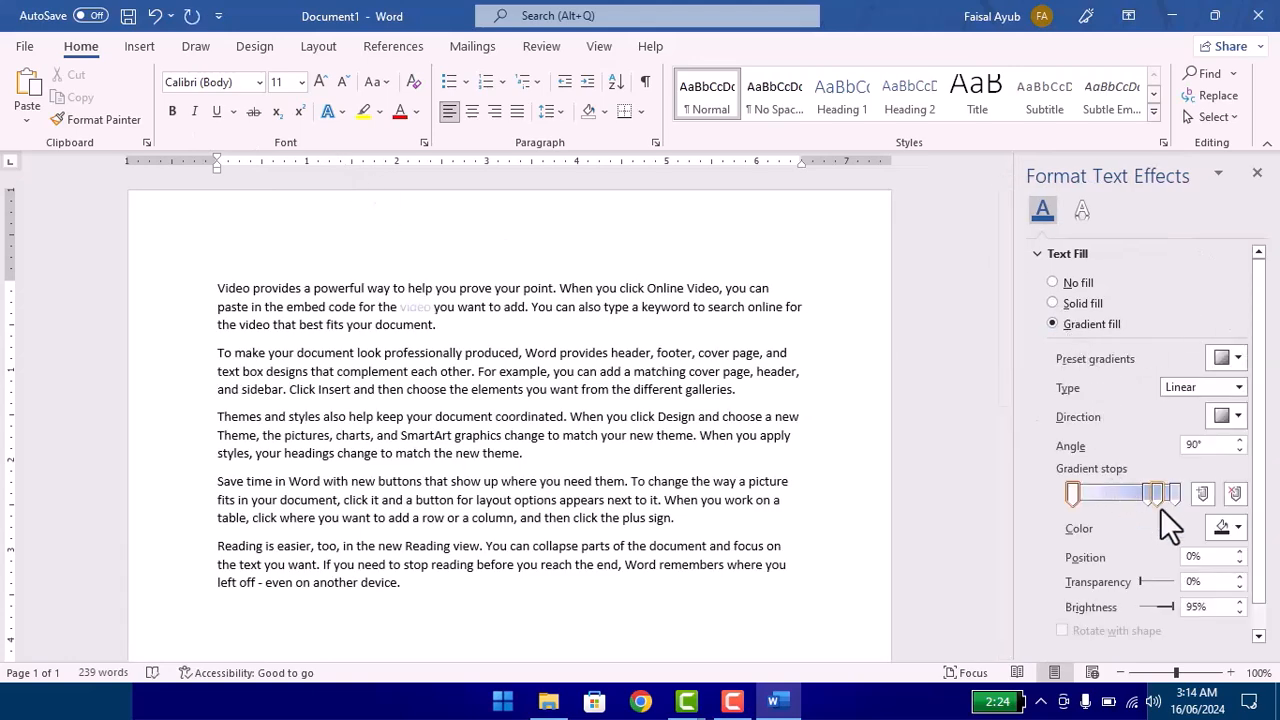
left_click(1071, 496)
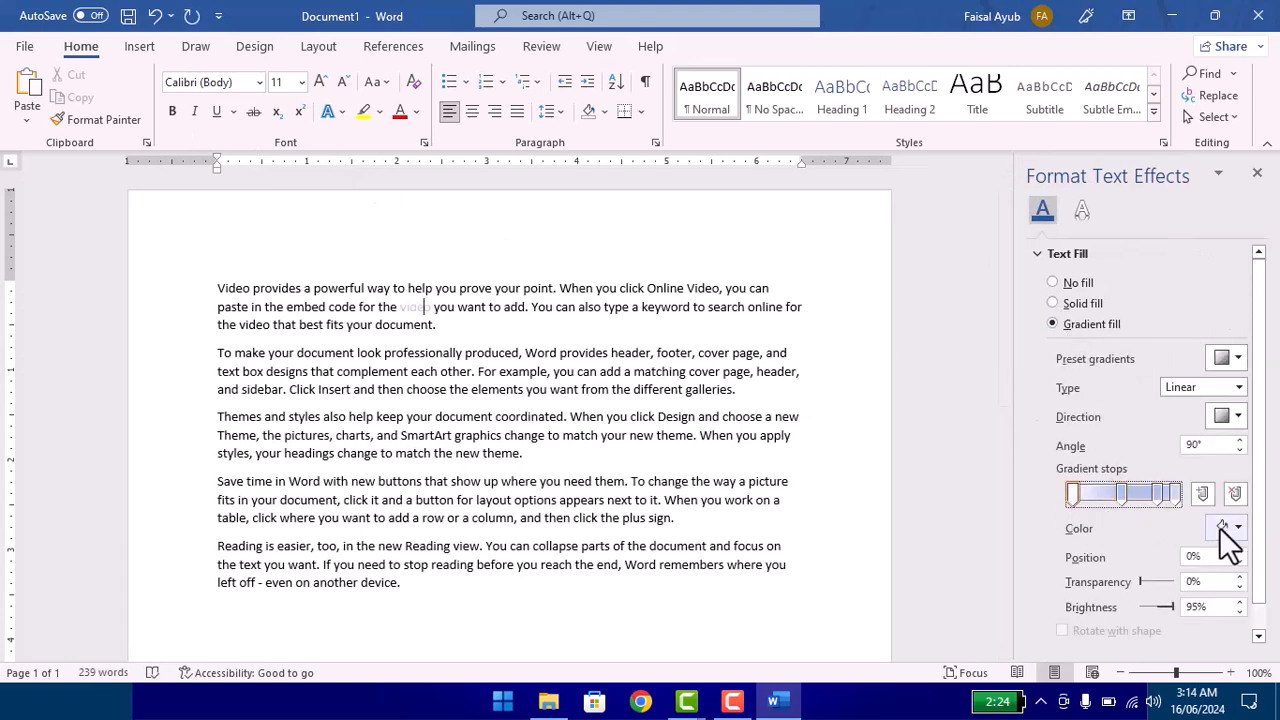
left_click(1238, 527)
left_click(1139, 476)
left_click(1122, 493)
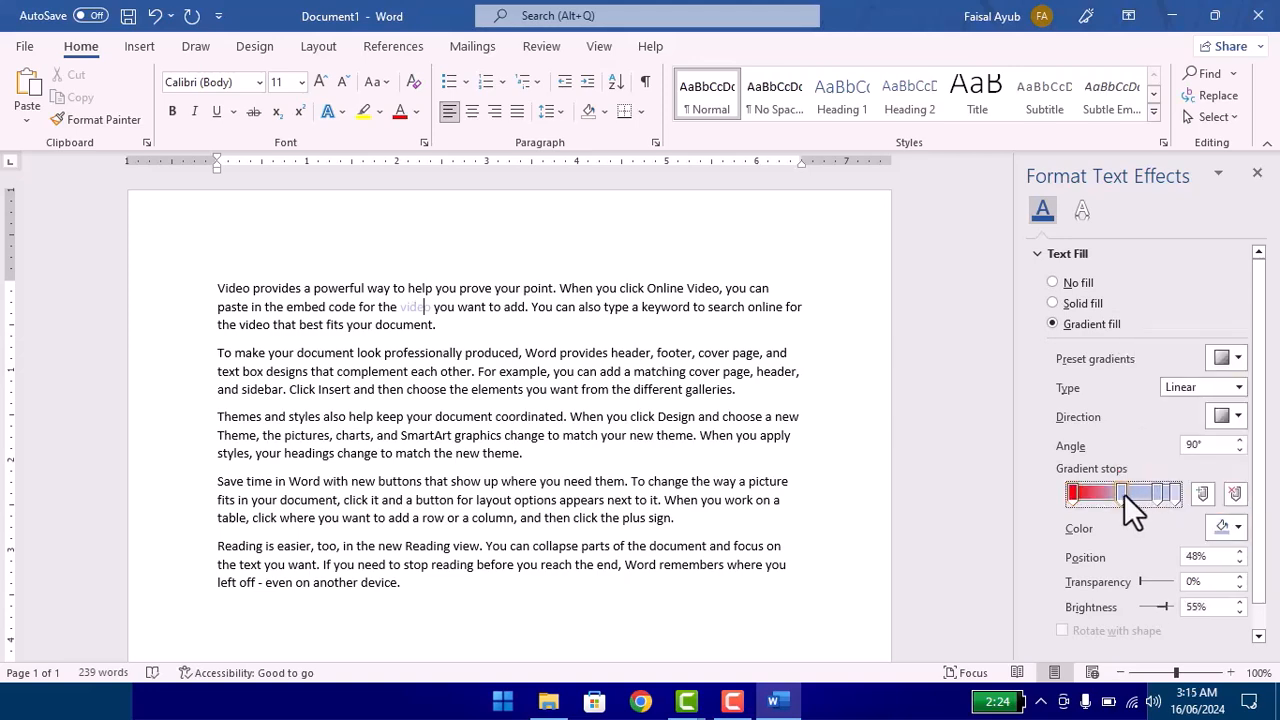
left_click(1236, 527)
left_click(1192, 474)
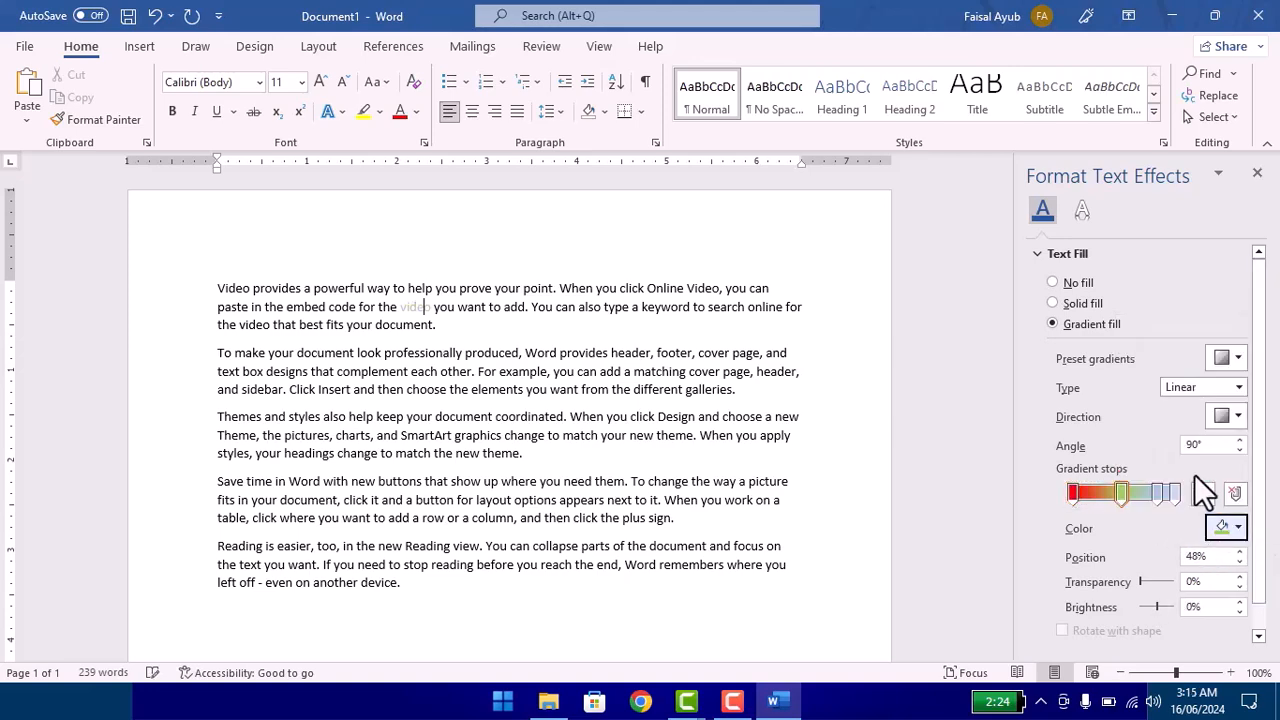
left_click(1257, 174)
Step: Enlarge all of the document's text to 18 pt and clear the selection
left_click_drag(645, 636, 86, 192)
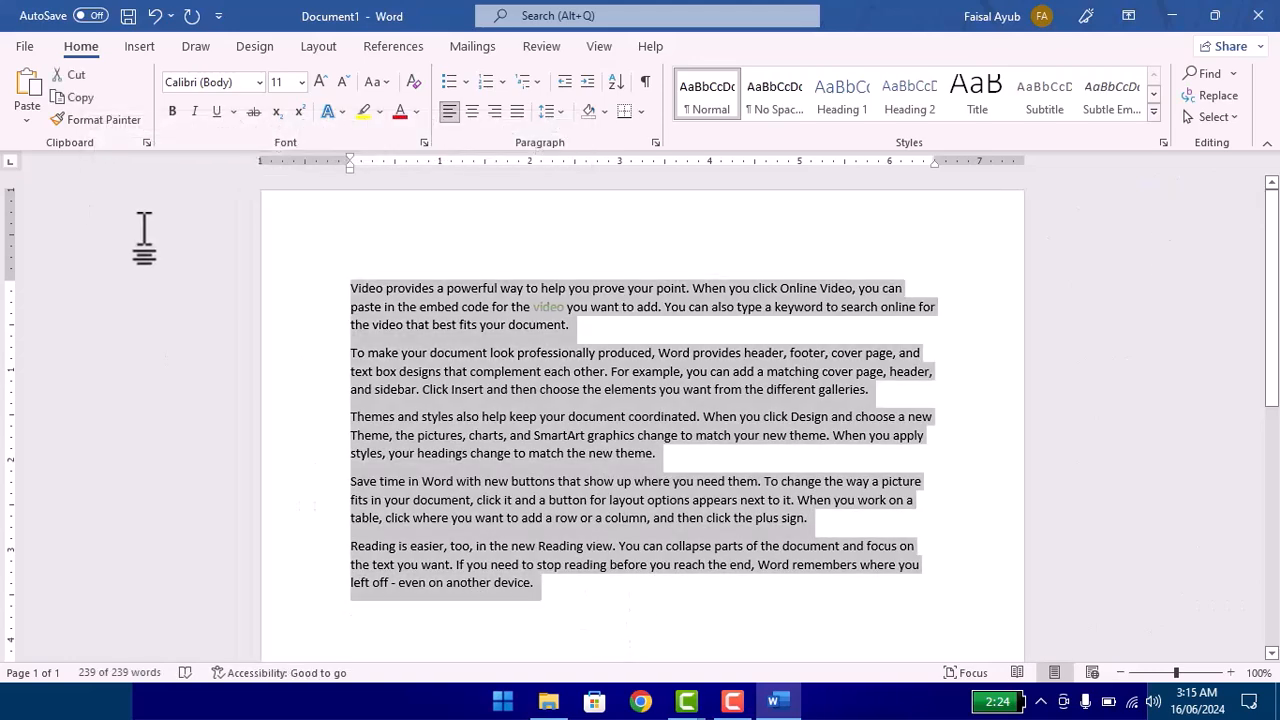
key("ctrl+shift+period")
key("ctrl+shift+period")
key("ctrl+shift+period")
key("ctrl+shift+period")
right_click(562, 338)
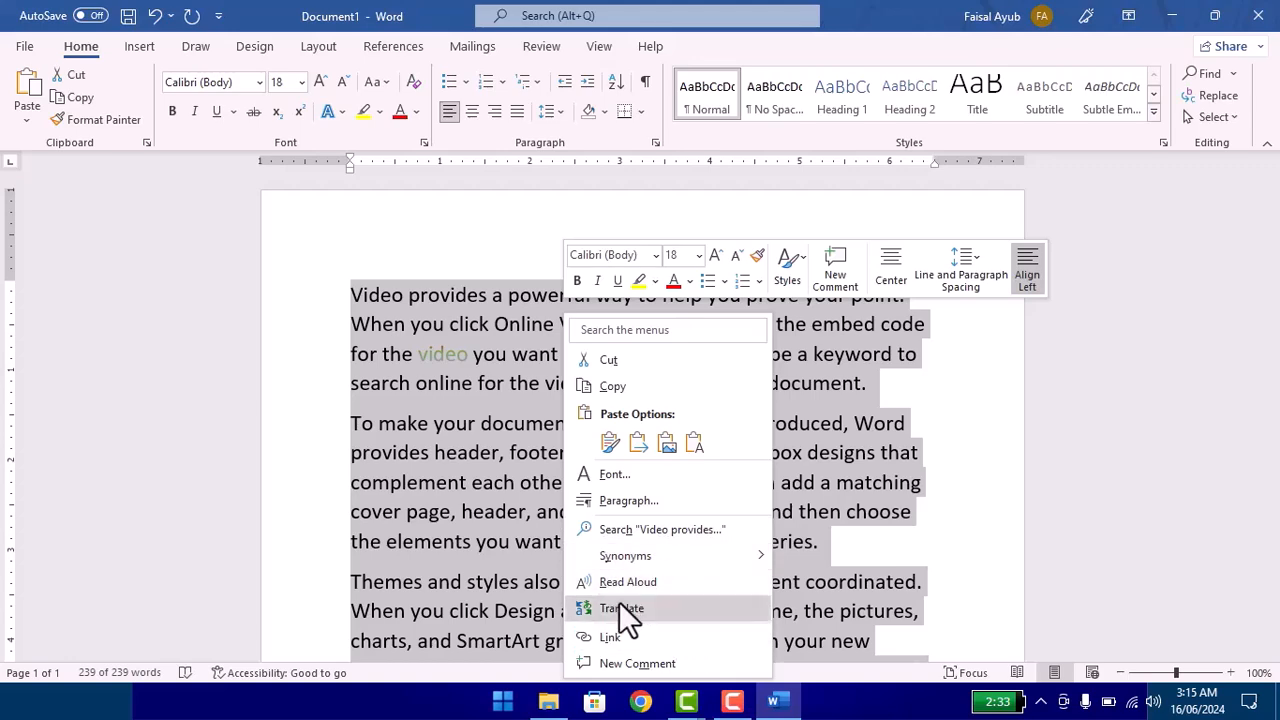
left_click(469, 425)
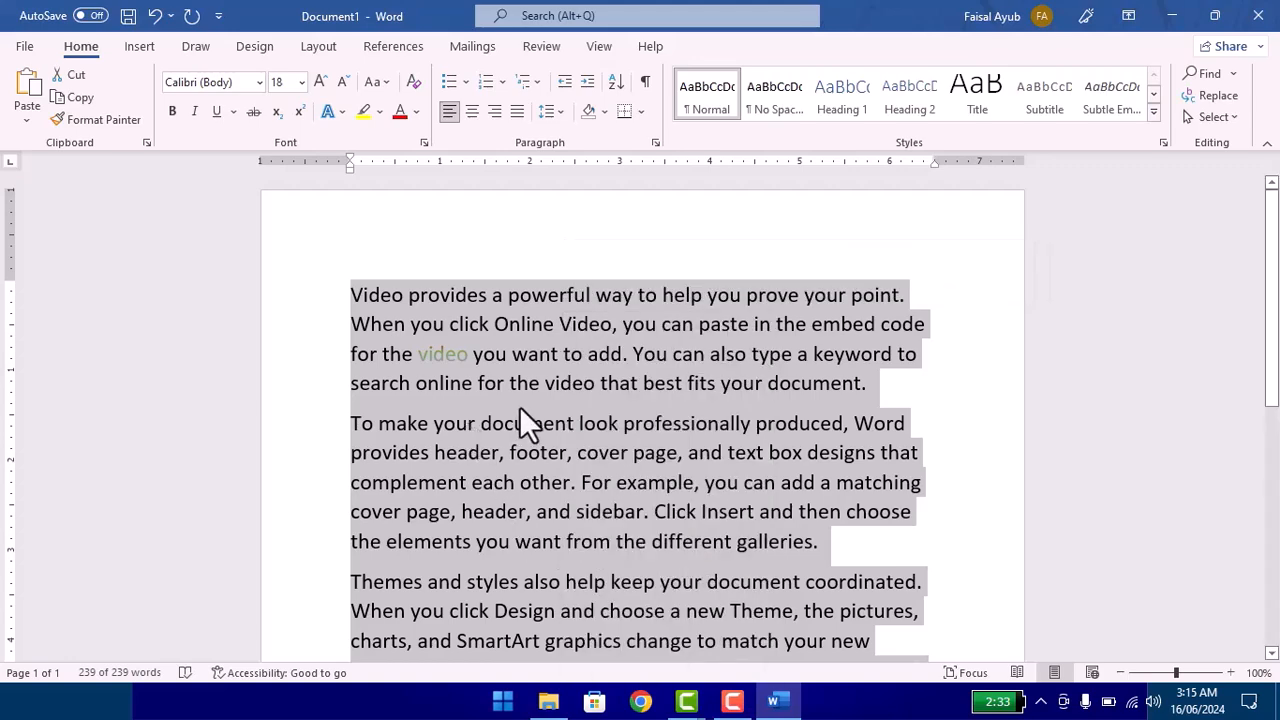
left_click(593, 393)
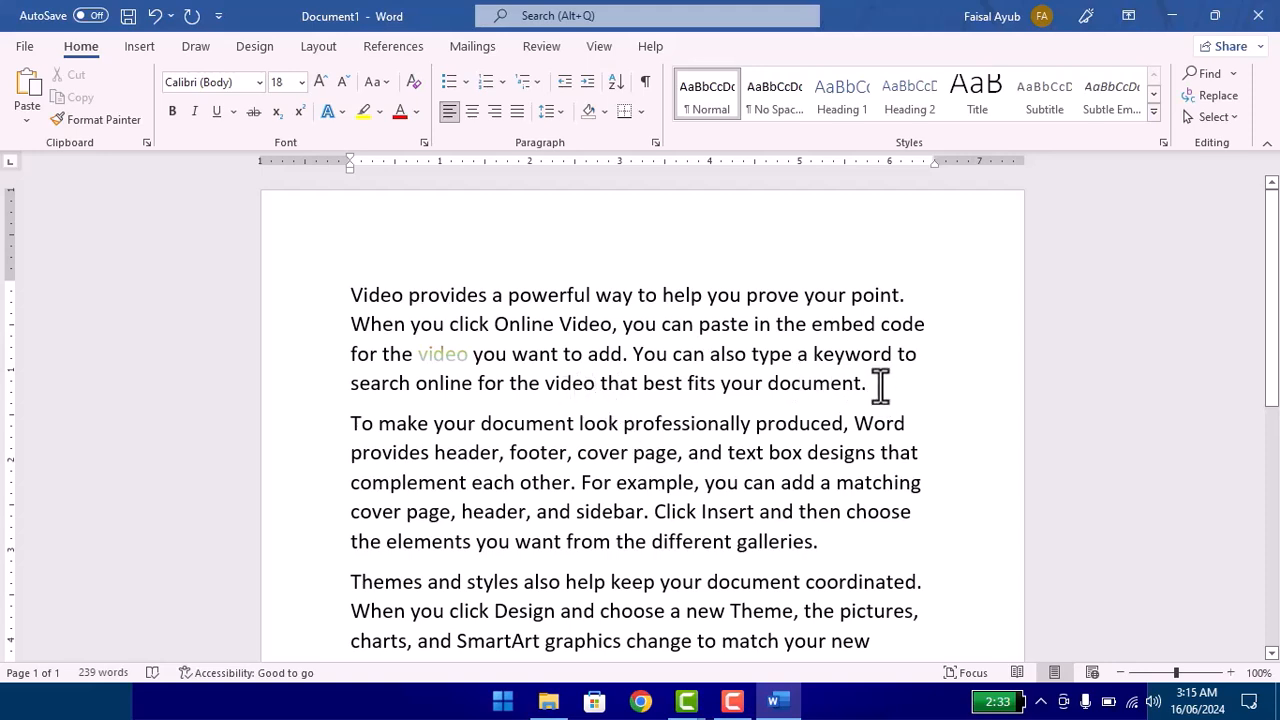
Step: Magnify the page to examine the gradient on the word "video", then reduce the zoom to 108%
scroll(1275, 325, "down", 5)
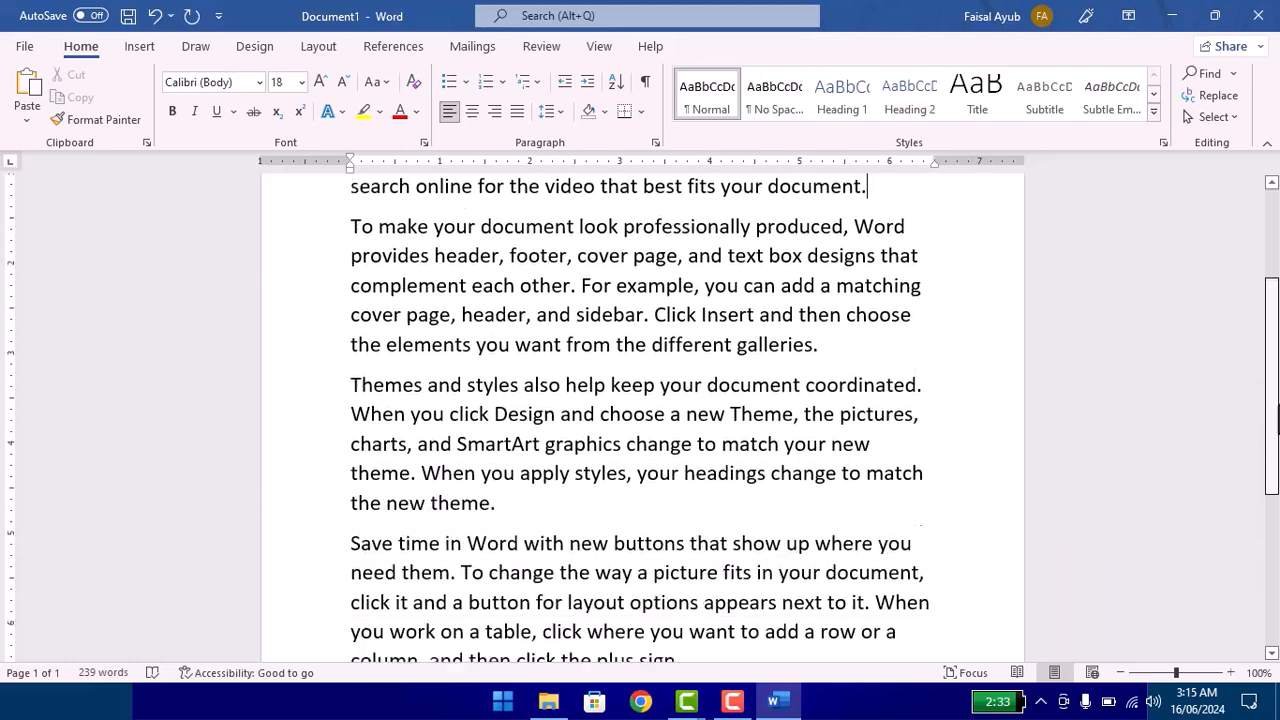
scroll(1270, 360, "up", 5)
left_click_drag(1189, 672, 855, 670)
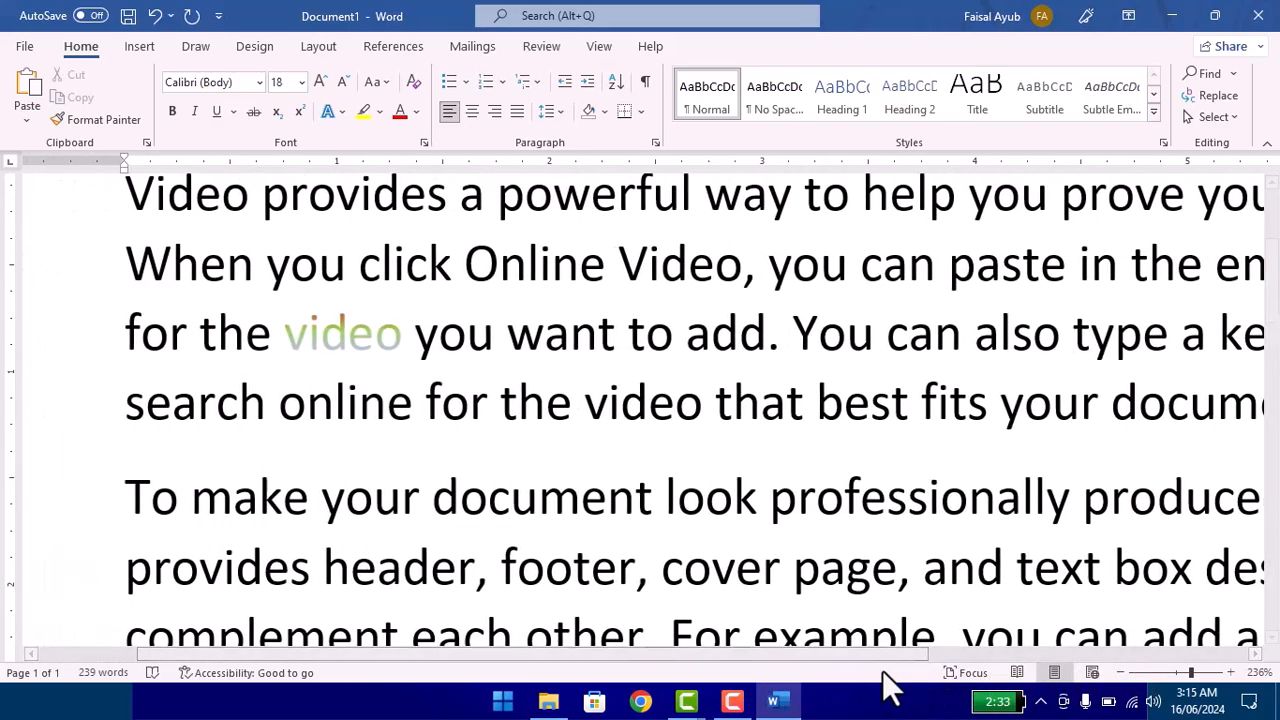
left_click_drag(1169, 673, 1177, 673)
scroll(737, 486, "up", 1)
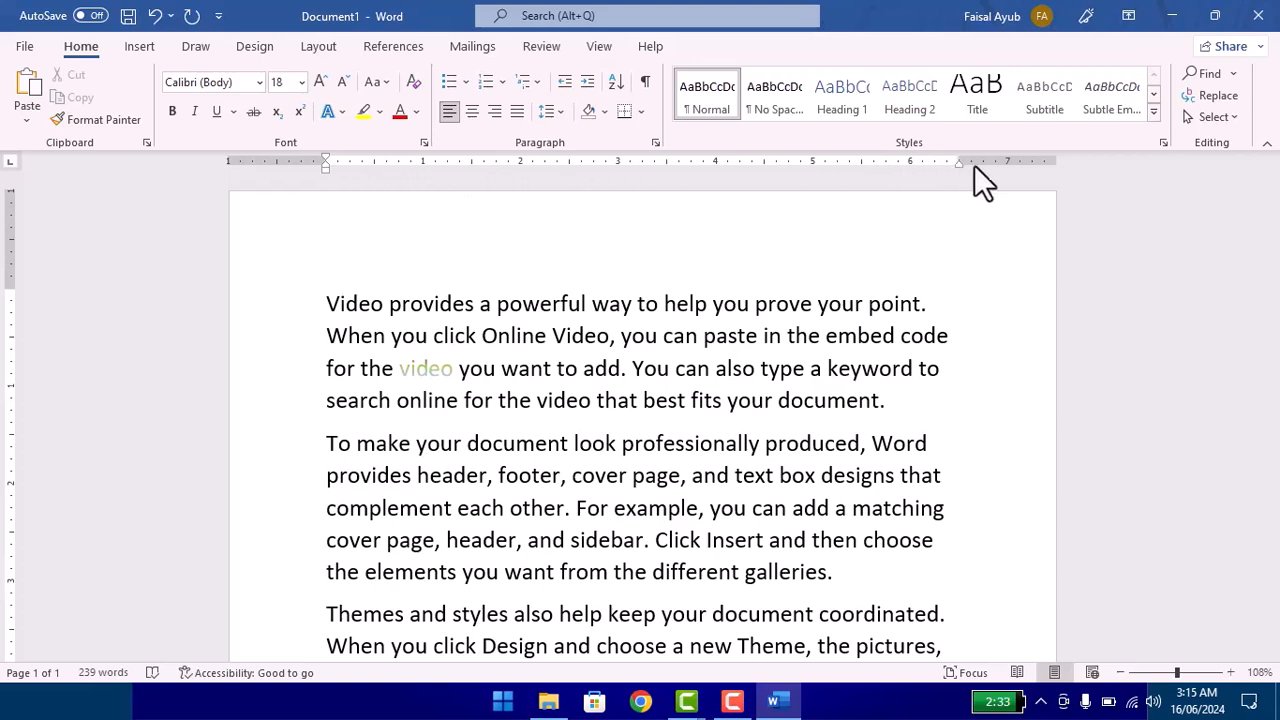
mouse_move(1277, 325)
left_mouse_down()
mouse_move(1278, 378)
mouse_move(1277, 326)
left_mouse_up()
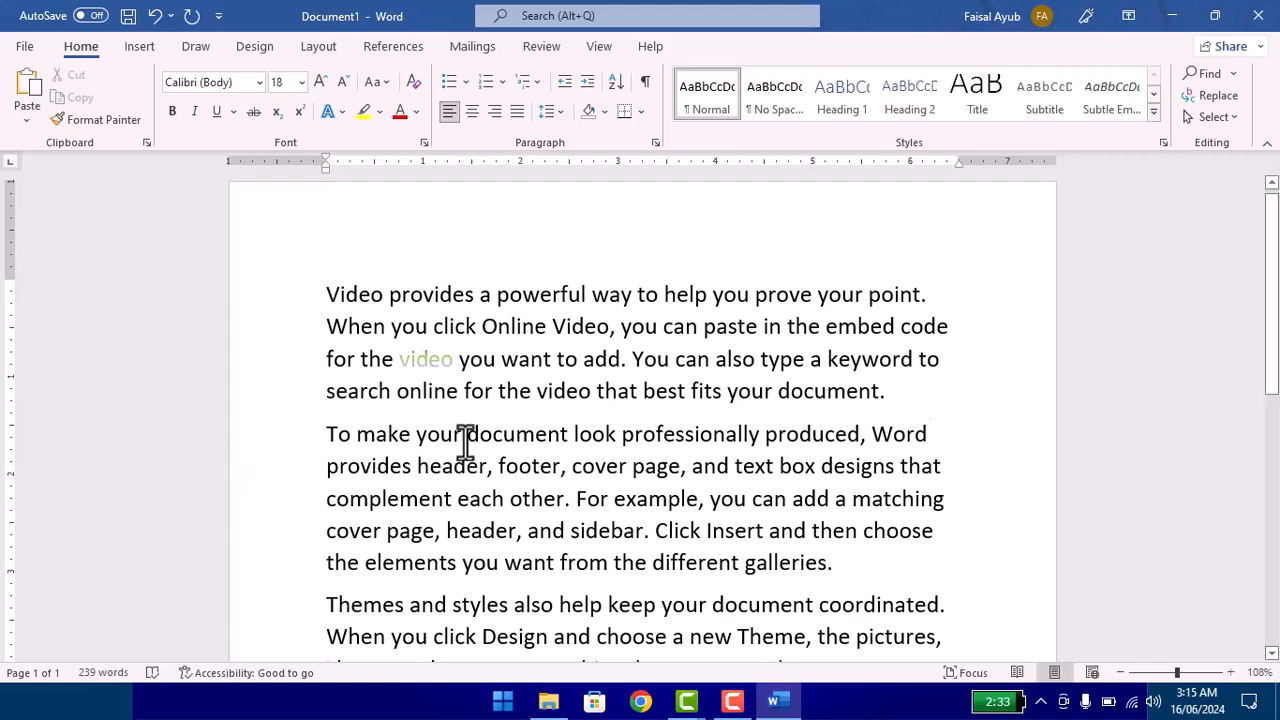
Step: Justify all the paragraphs in the document
key("ctrl+a")
key("ctrl+j")
left_click(537, 471)
Step: Reduce the page's top margin to about half an inch with the vertical ruler
scroll(538, 458, "down", 3)
scroll(540, 462, "down", 5)
scroll(543, 465, "up", 8)
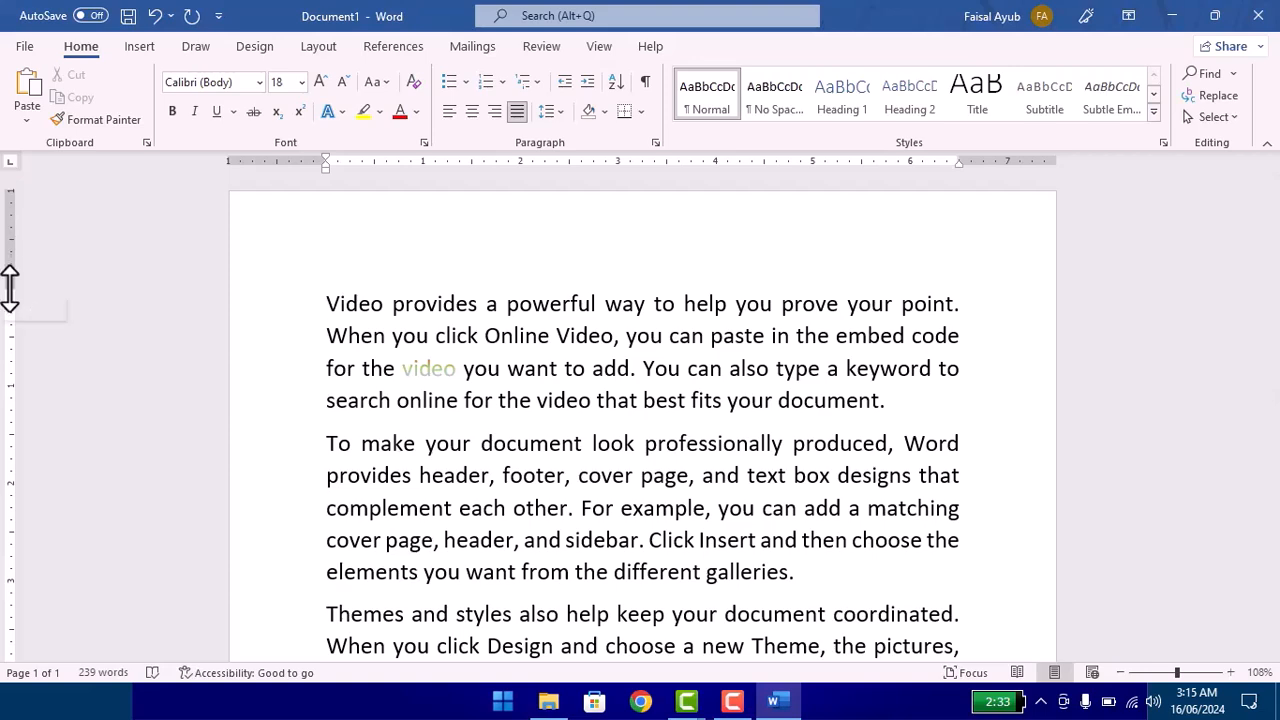
left_click_drag(10, 289, 14, 236)
Step: Copy the "Reading is easier" paragraph and paste two extra copies of it at the end of the document
scroll(80, 350, "down", 3)
scroll(75, 370, "down", 3)
left_click_drag(700, 425, 260, 306)
type("Reading is easier, too, in the new Reading view. You can collapse parts of the document and focus on the text you want. If you need to stop reading before you reach the end, Word remembers where you left off - even on another device.")
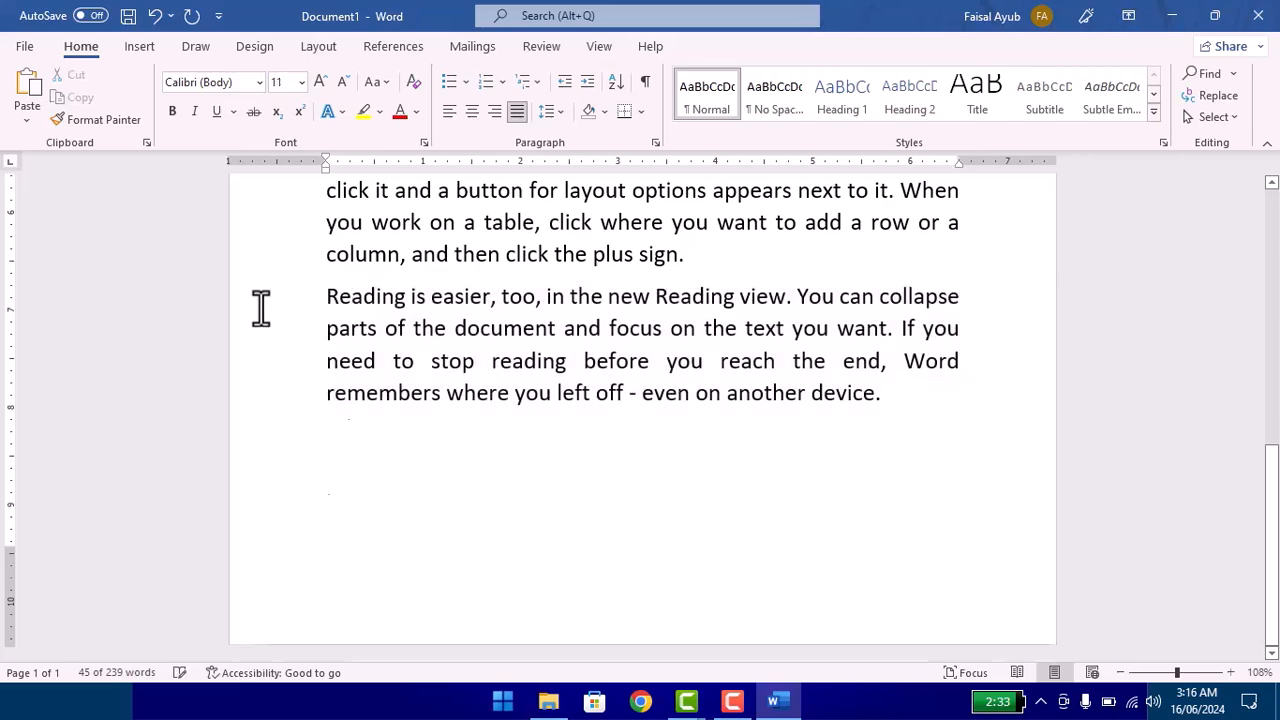
type("Reading is easier, too, in the new Reading view. You can collapse parts of the document and focus on the text you want. If you need to stop reading before you reach the end, Word remembers where you left off - even on another device.")
left_click(494, 361)
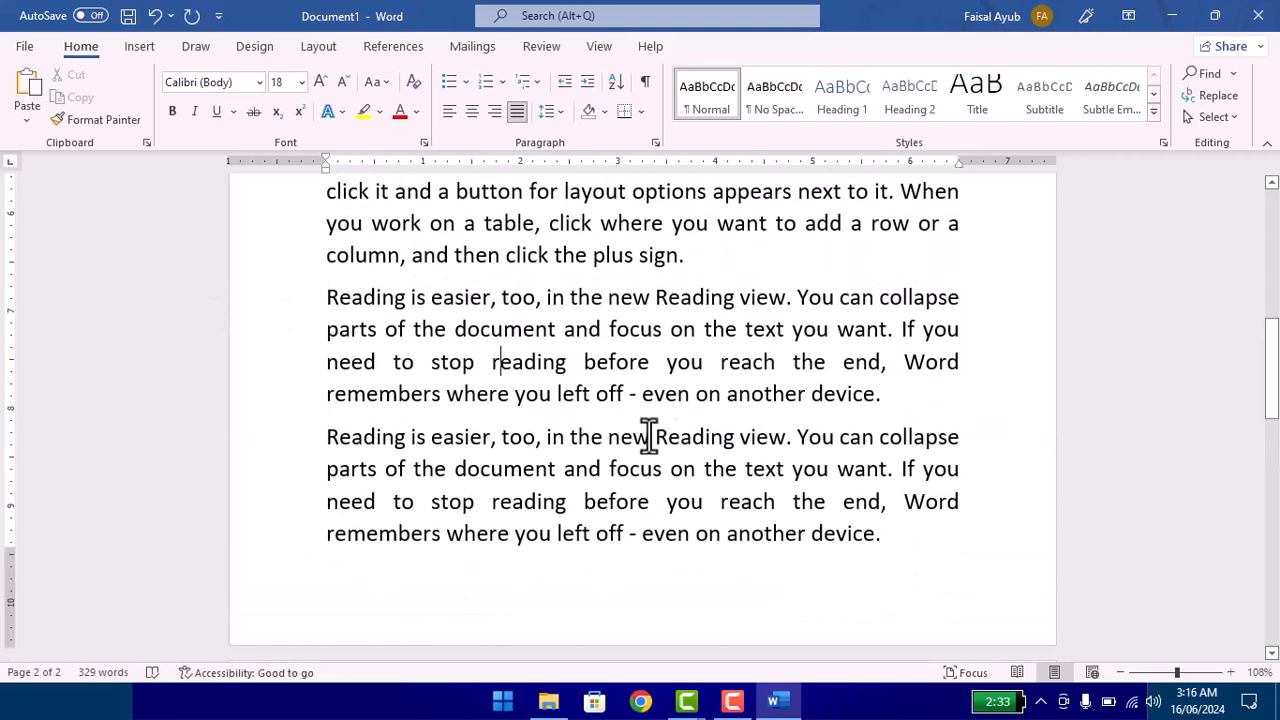
Step: Reduce the page's bottom margin slightly with the vertical ruler
left_click(897, 393)
scroll(200, 450, "down", 1)
mouse_move(7, 457)
left_mouse_down()
mouse_move(7, 540)
mouse_move(6, 486)
left_mouse_up()
Step: Narrow the page's left margin to about 0.4 inch and the right margin to about 0.6 inch with the ruler
scroll(600, 300, "up", 7)
scroll(593, 322, "up", 2)
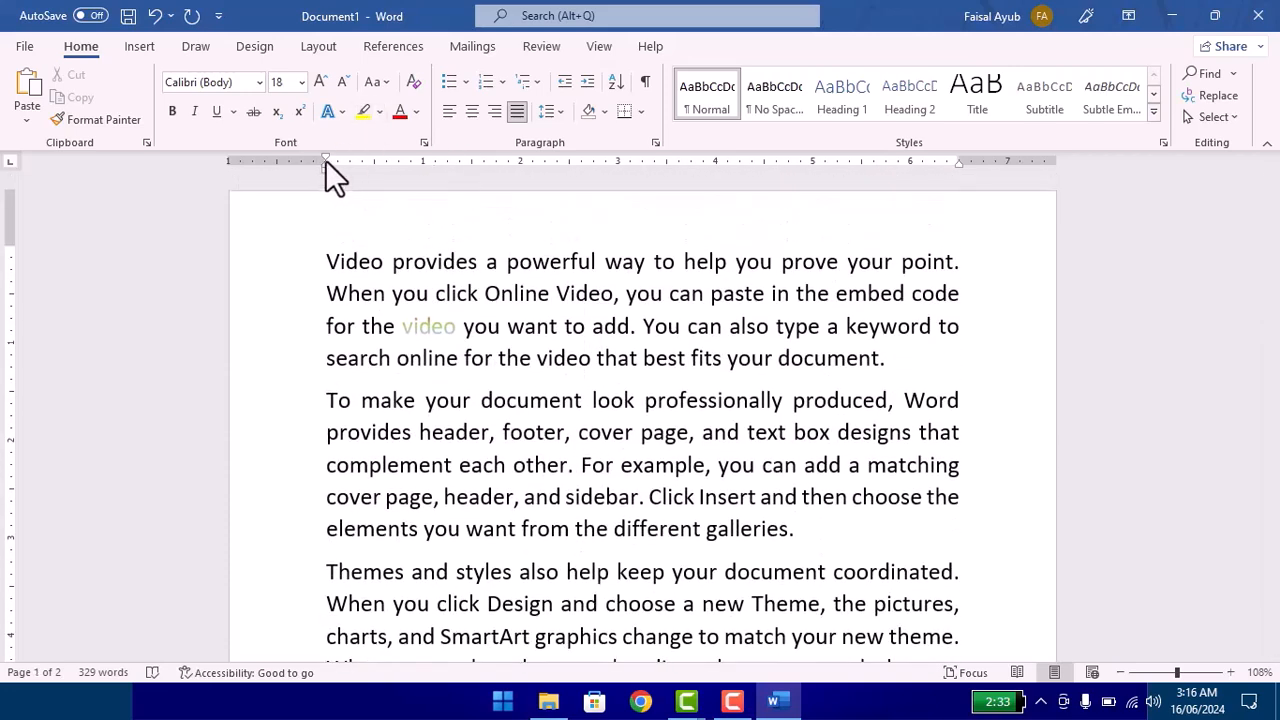
left_click_drag(326, 160, 270, 163)
left_click_drag(958, 160, 996, 161)
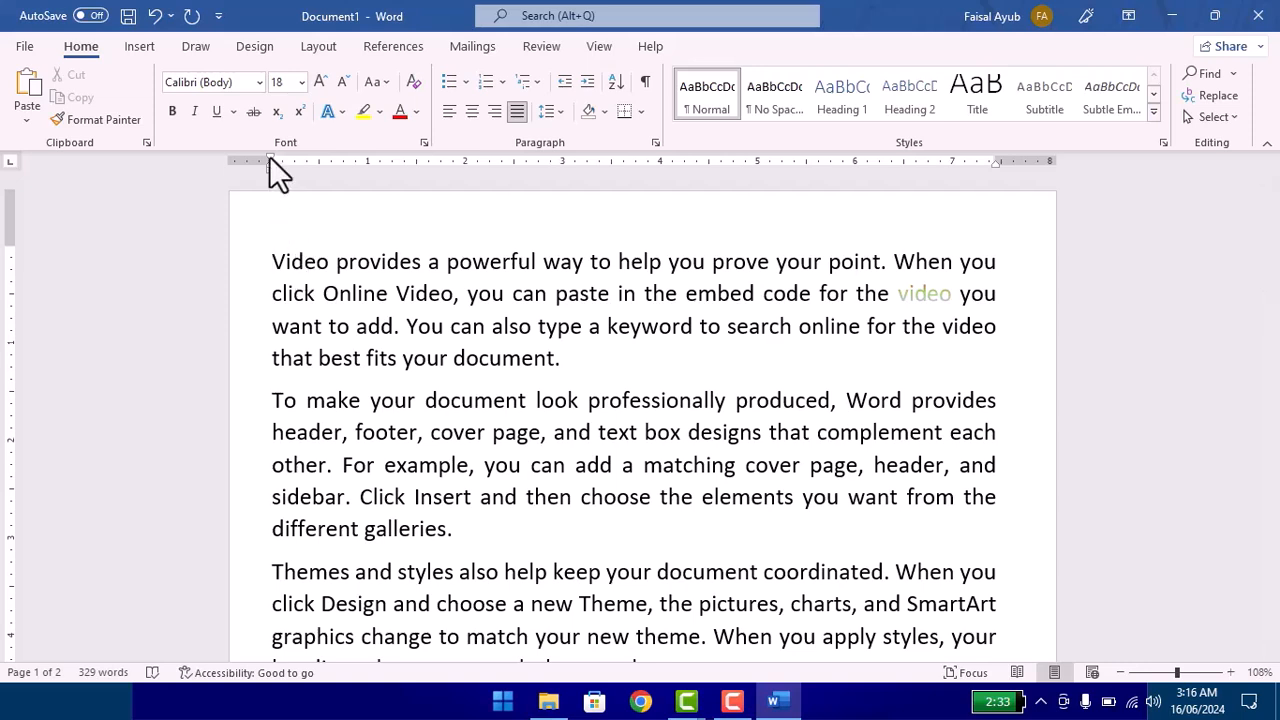
Step: Give the "Video provides" paragraph a hanging indent of about 1 inch, keeping its first line at the left margin
mouse_move(269, 157)
left_mouse_down()
mouse_move(330, 165)
mouse_move(264, 176)
left_mouse_up()
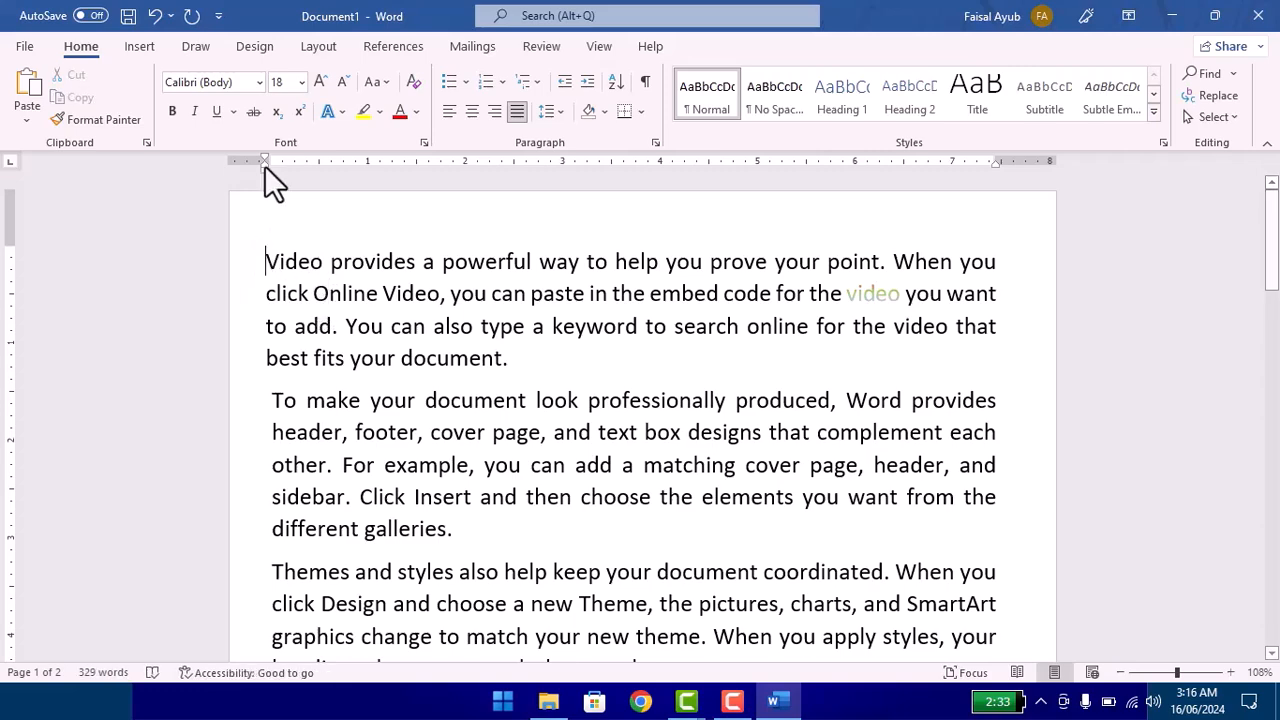
mouse_move(264, 158)
left_mouse_down()
mouse_move(375, 194)
mouse_move(309, 160)
mouse_move(272, 158)
left_mouse_up()
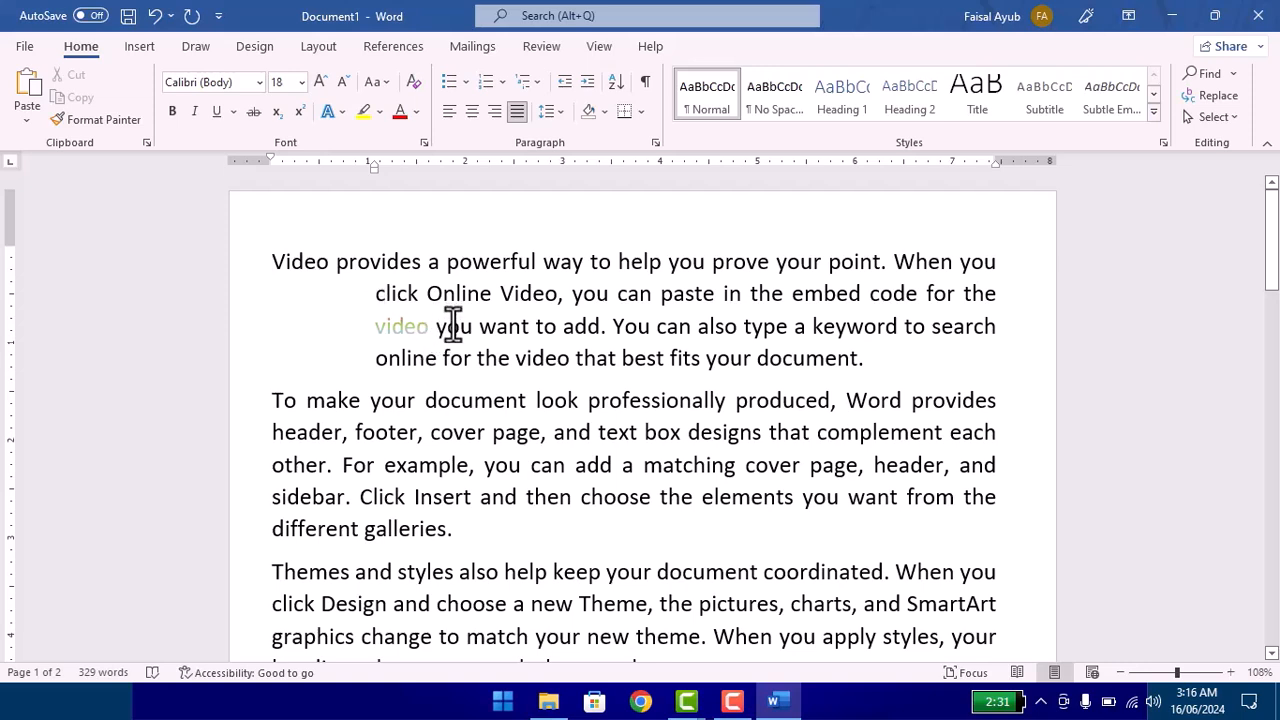
left_click(483, 535)
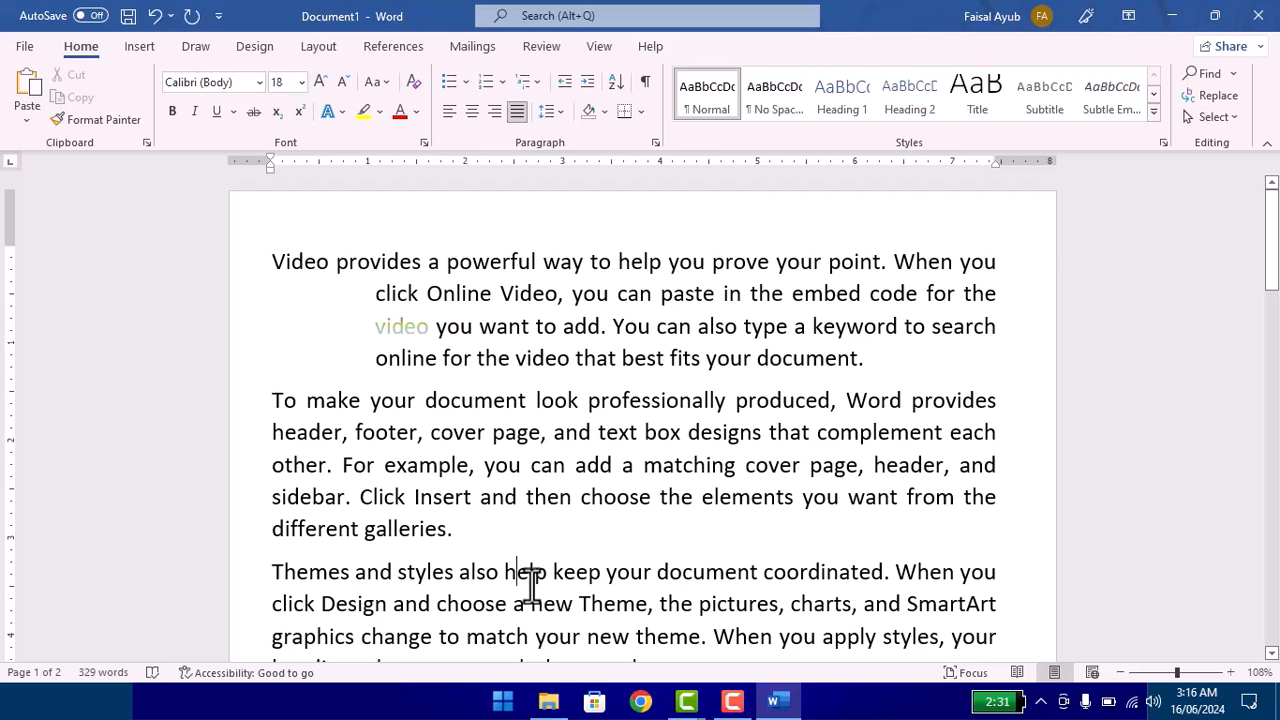
left_click(530, 583)
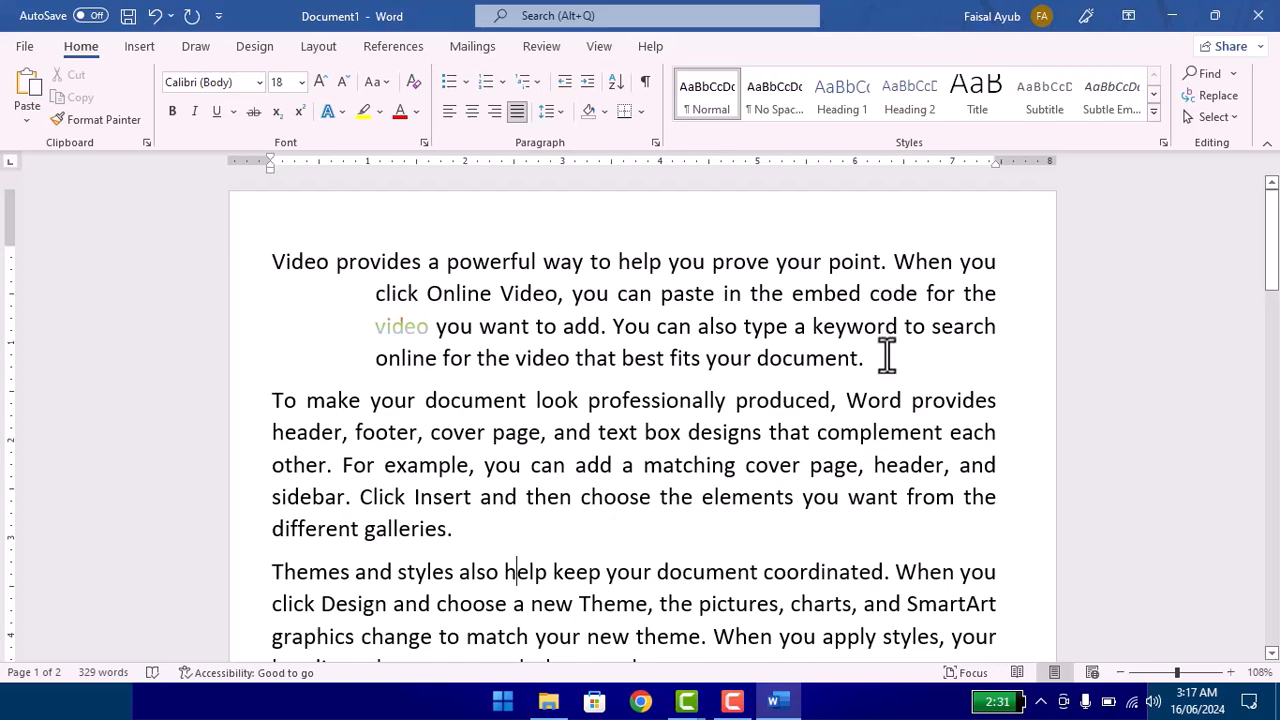
Step: Select the whole "Video provides" paragraph
left_click_drag(865, 358, 208, 240)
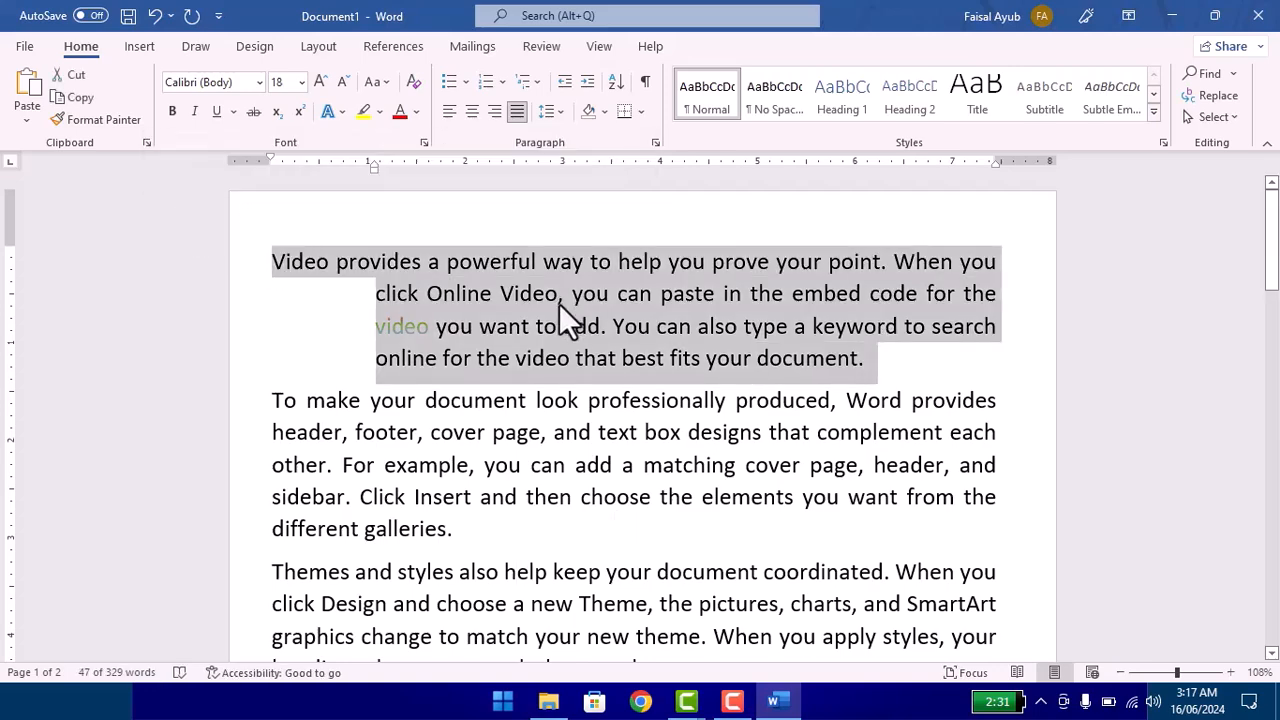
left_click(757, 360)
left_click_drag(866, 362, 264, 263)
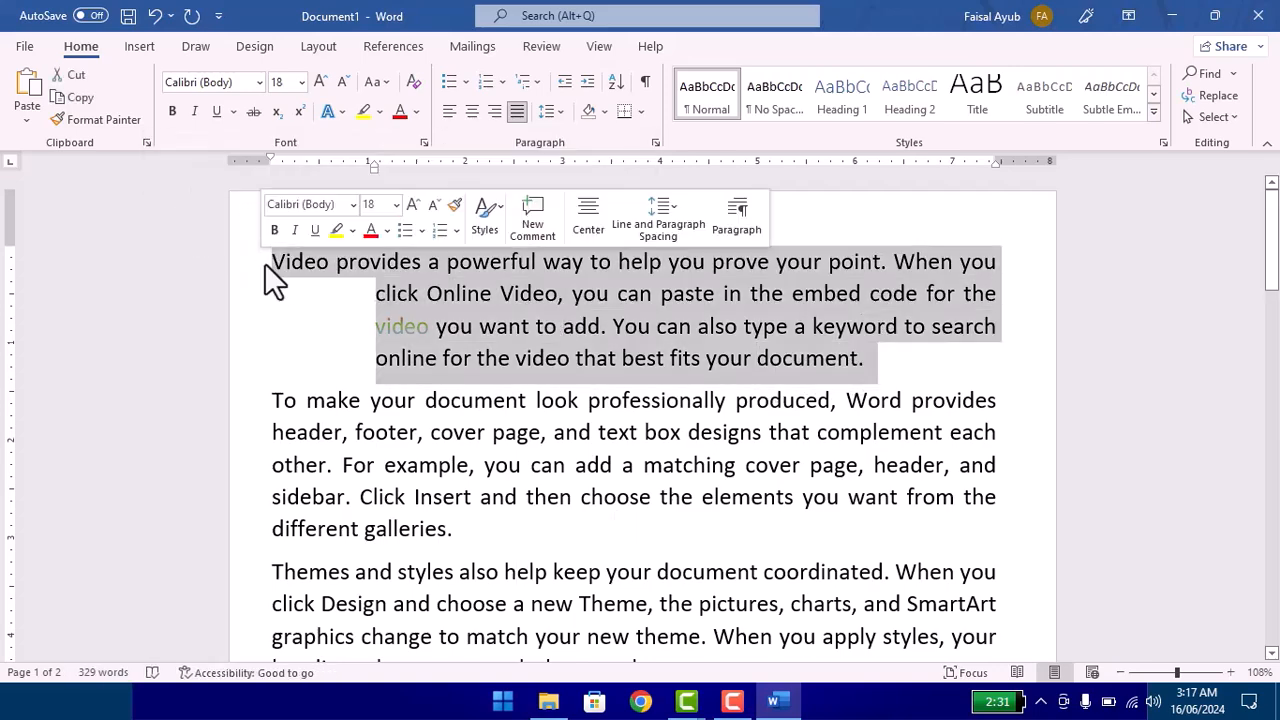